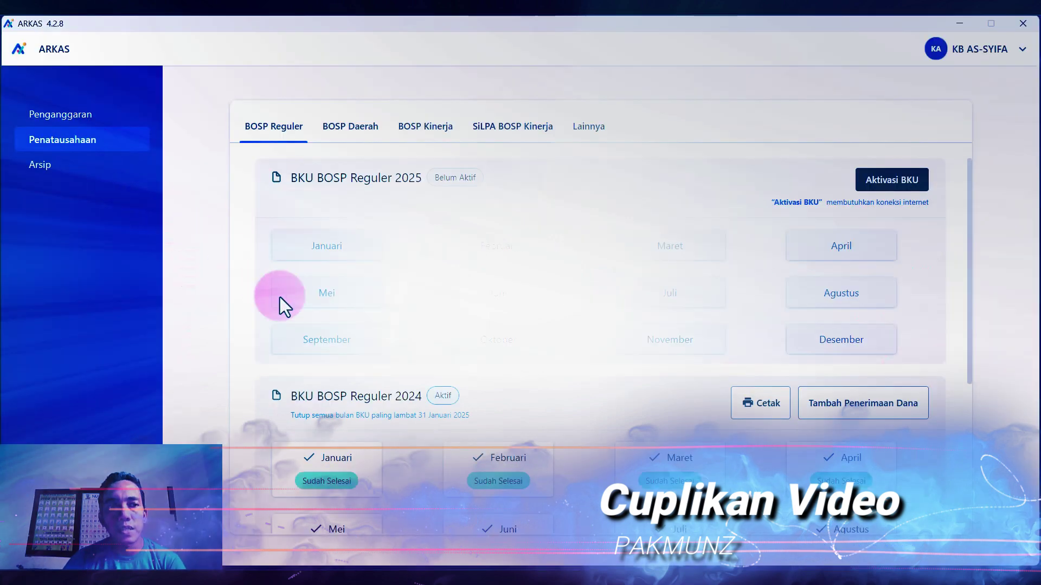
scroll(298, 352, "down", 5)
left_click(329, 378)
left_click(597, 368)
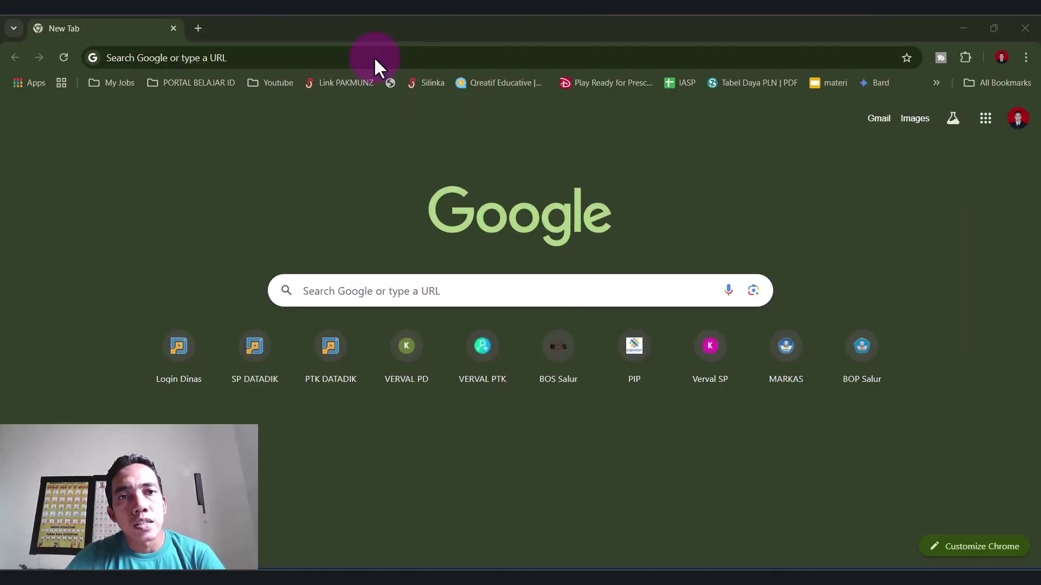
Step: Search Google for "perubahan arkas pusat informasi" and open the article "Perubahan RKAS pada ARKAS 4"
left_click(371, 290)
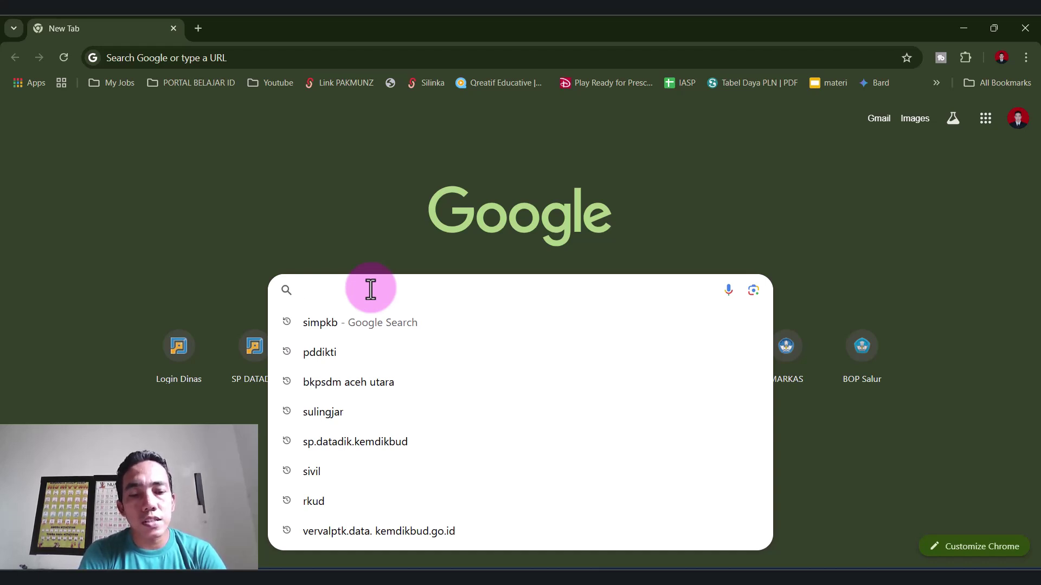
type("peru")
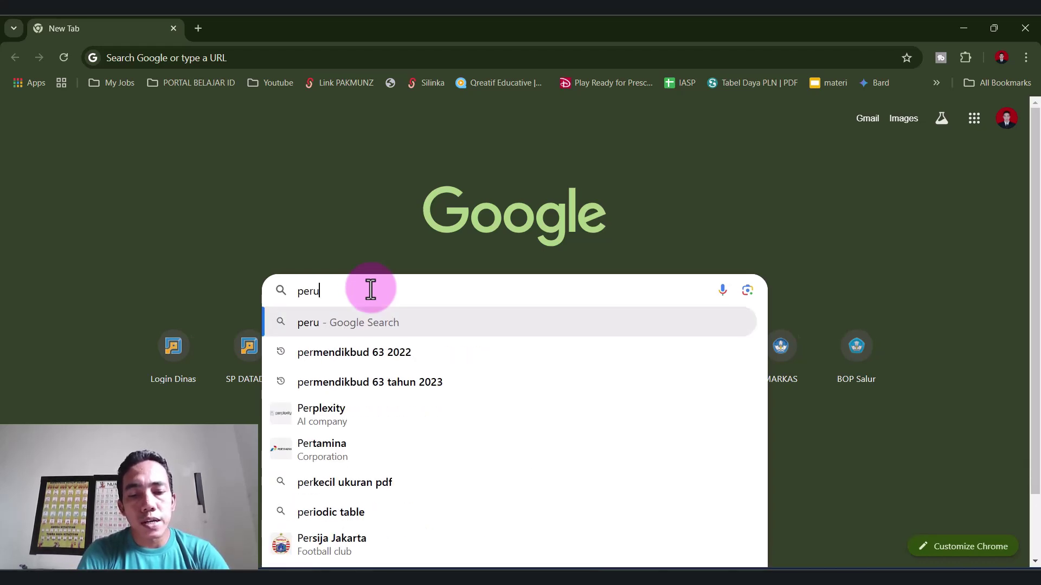
type("bahan")
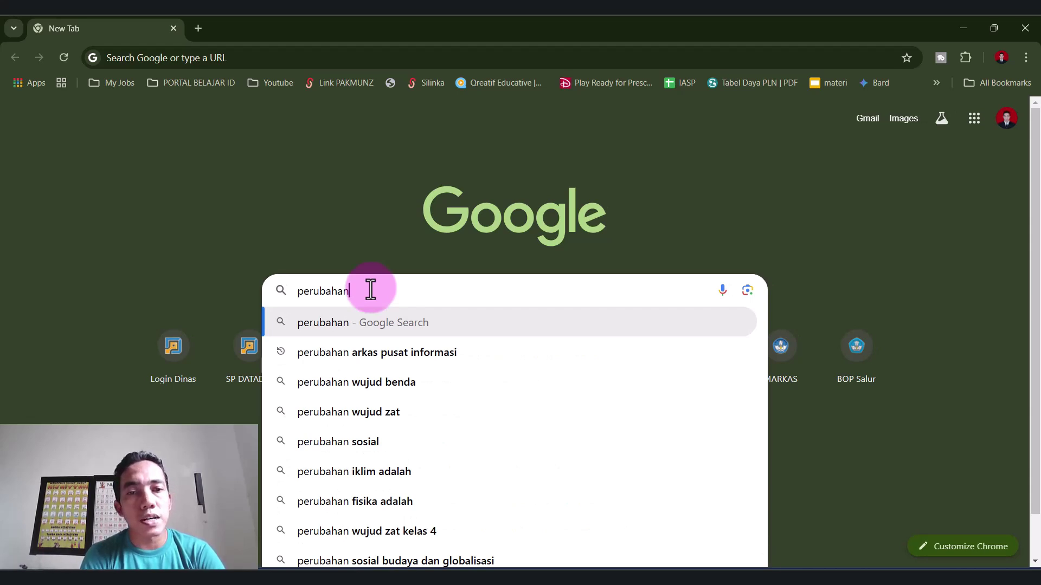
left_click(375, 353)
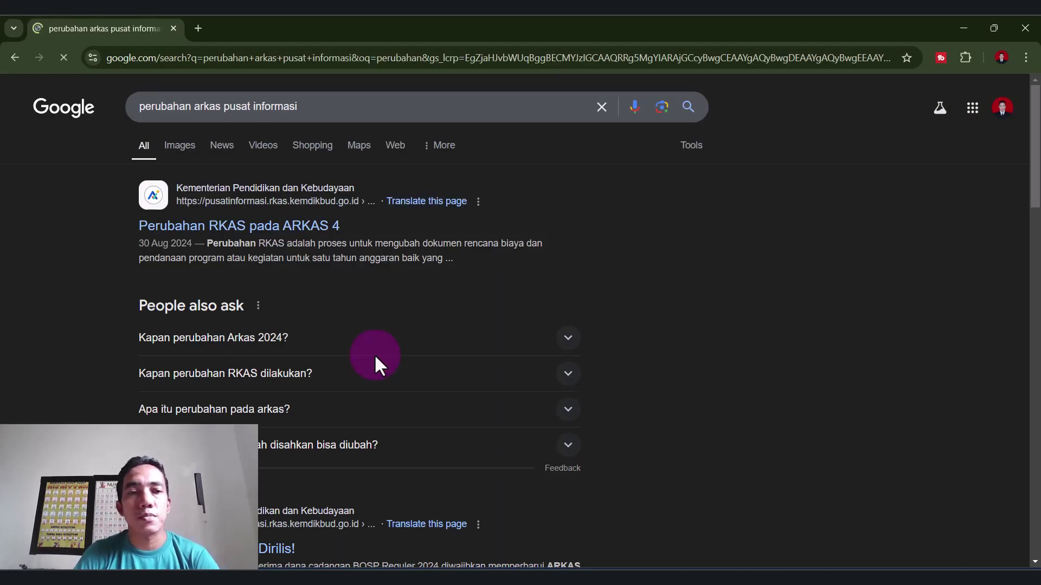
left_click(268, 226)
Step: Read through the article's Perubahan RKAS rules, step-by-step procedure and Tanya Jawab section
scroll(358, 349, "down", 5)
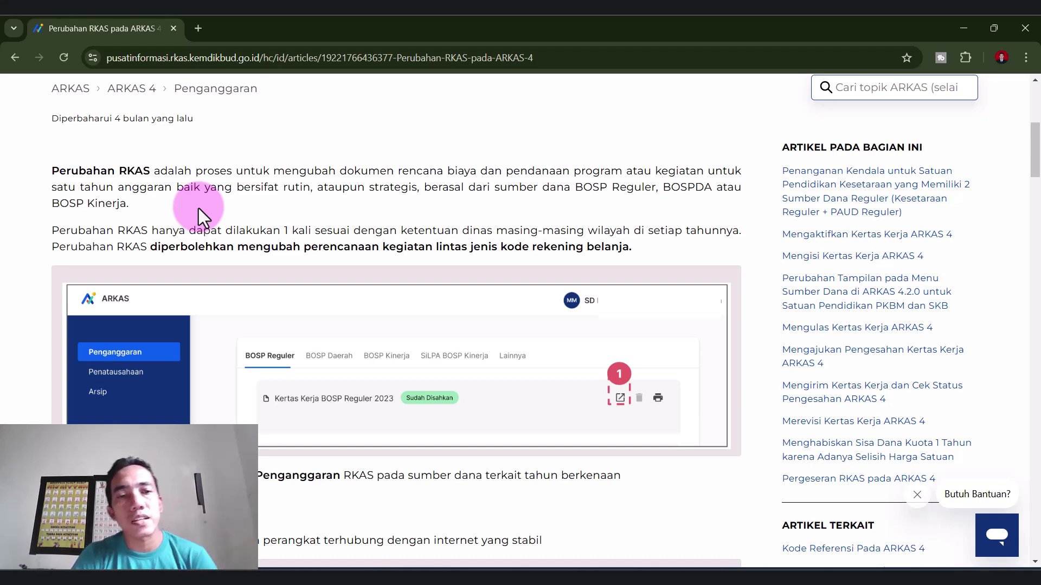
scroll(198, 209, "down", 2)
scroll(271, 326, "down", 9)
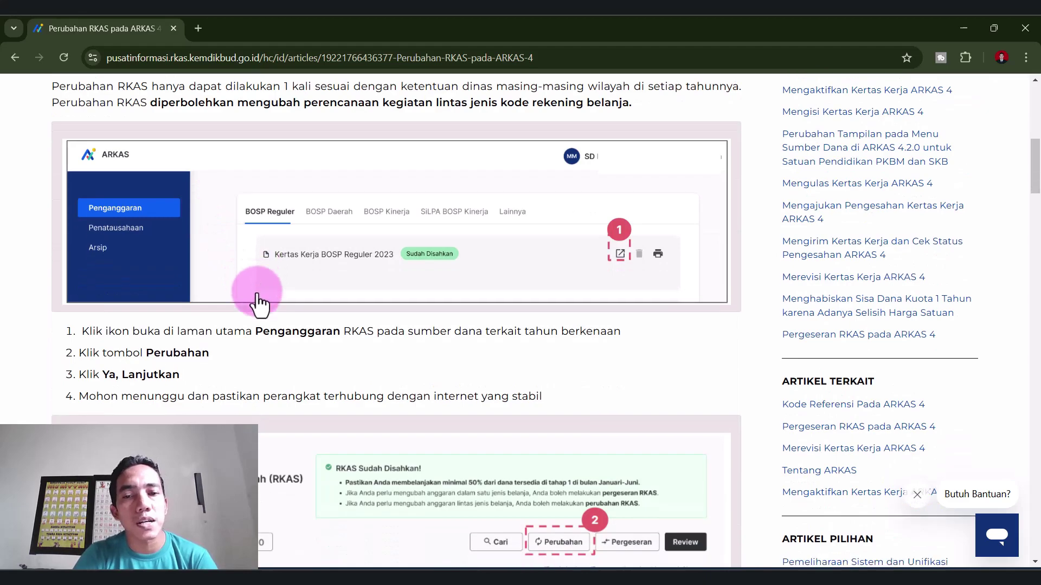
scroll(288, 337, "up", 10)
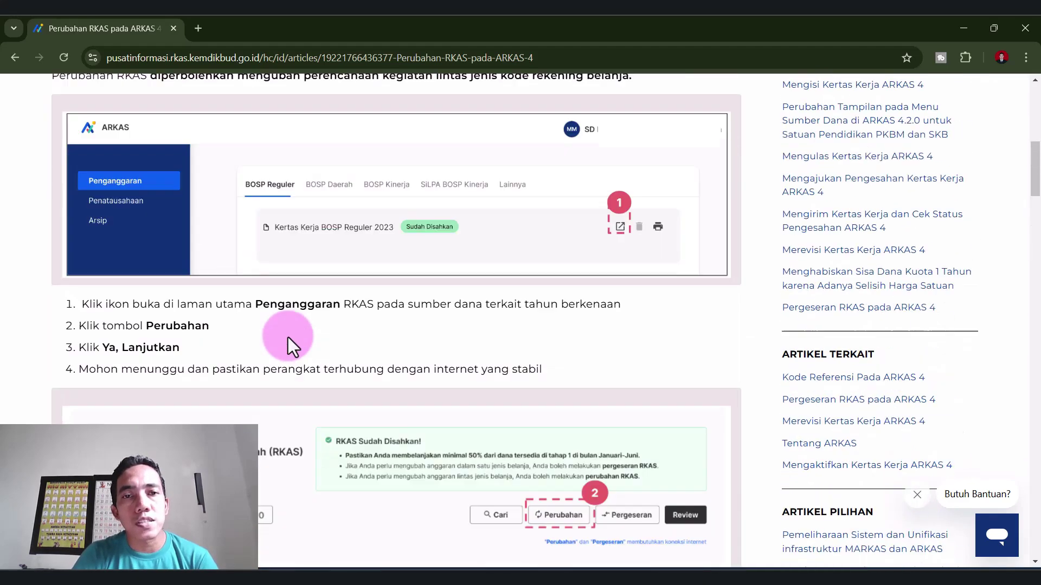
scroll(399, 275, "down", 1)
scroll(396, 280, "down", 3)
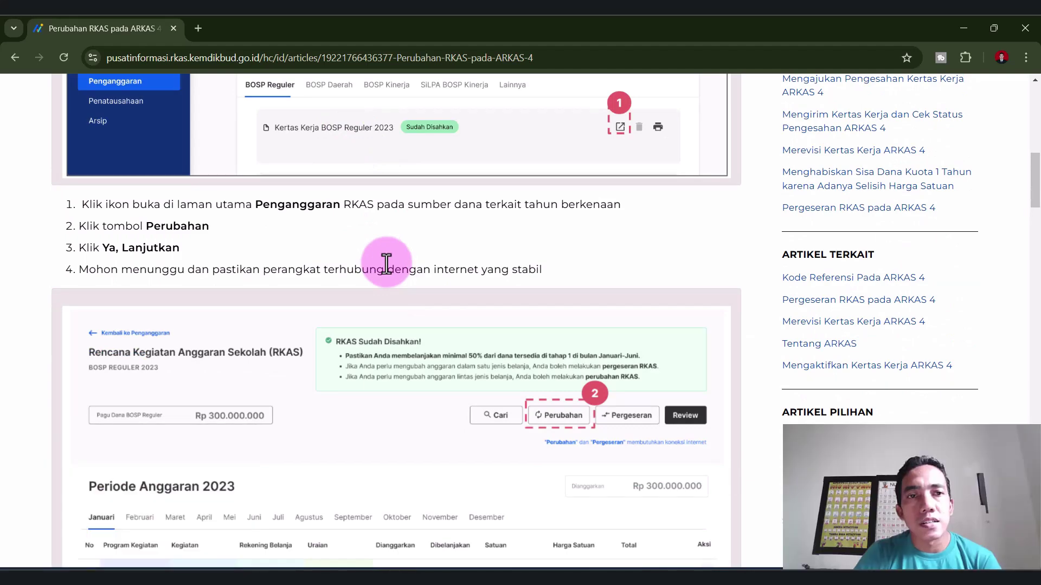
scroll(385, 263, "down", 2)
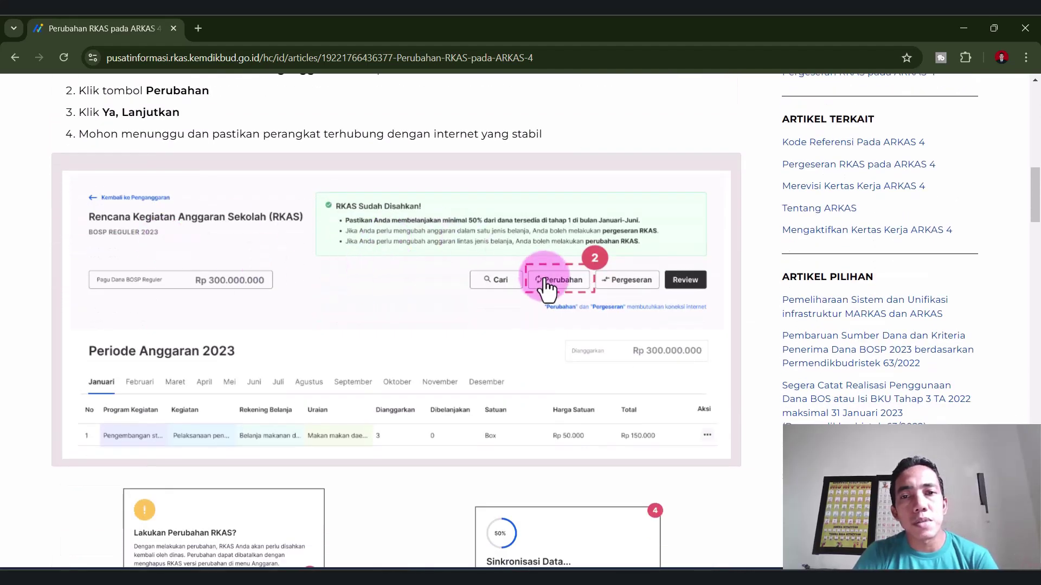
scroll(395, 319, "down", 12)
scroll(476, 384, "down", 20)
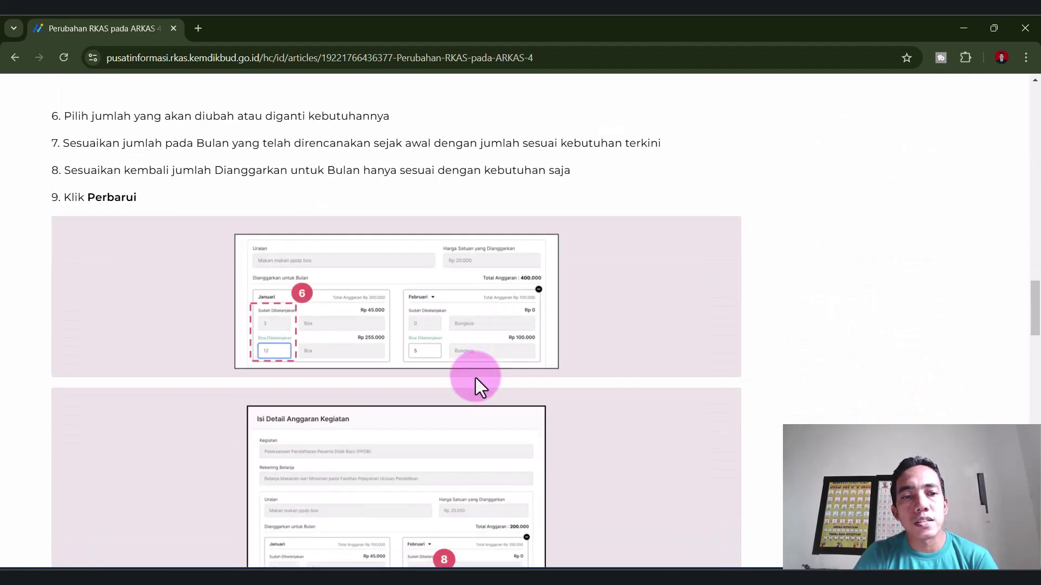
scroll(475, 374, "down", 8)
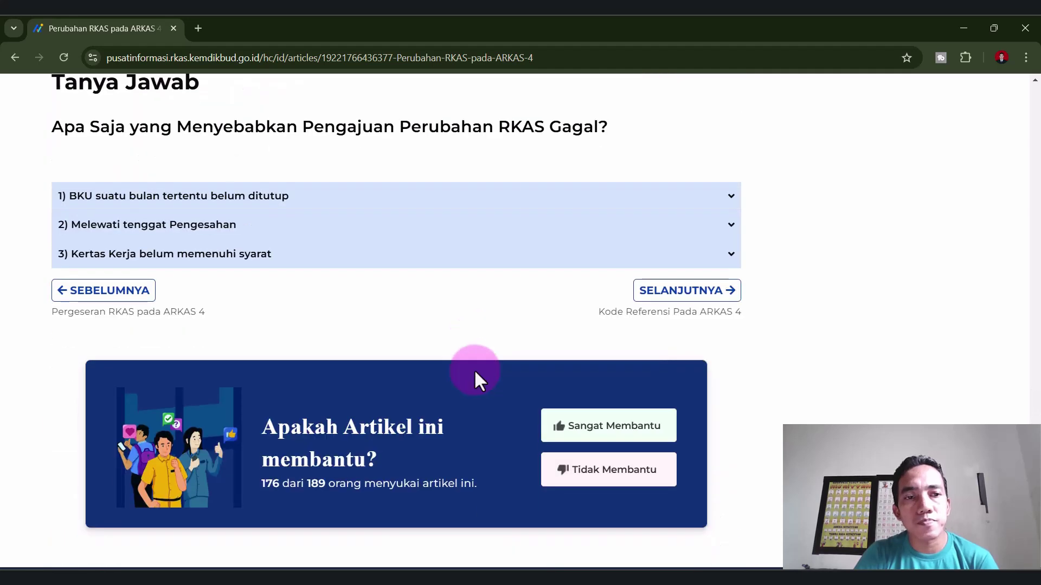
scroll(456, 349, "up", 7)
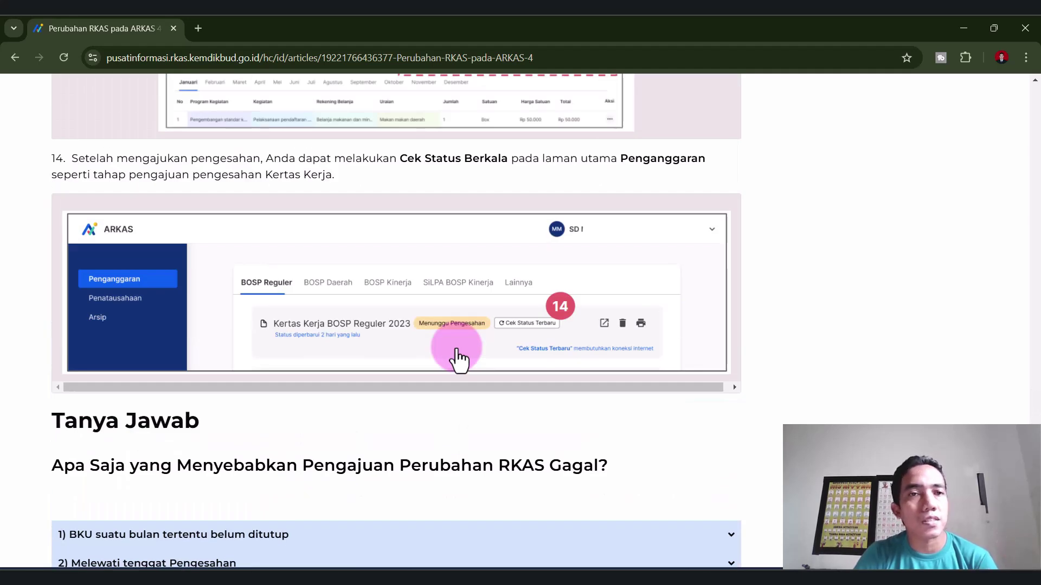
Step: Switch to ARKAS 4 from the desktop and run its application update to version 4.2.8
left_click(953, 27)
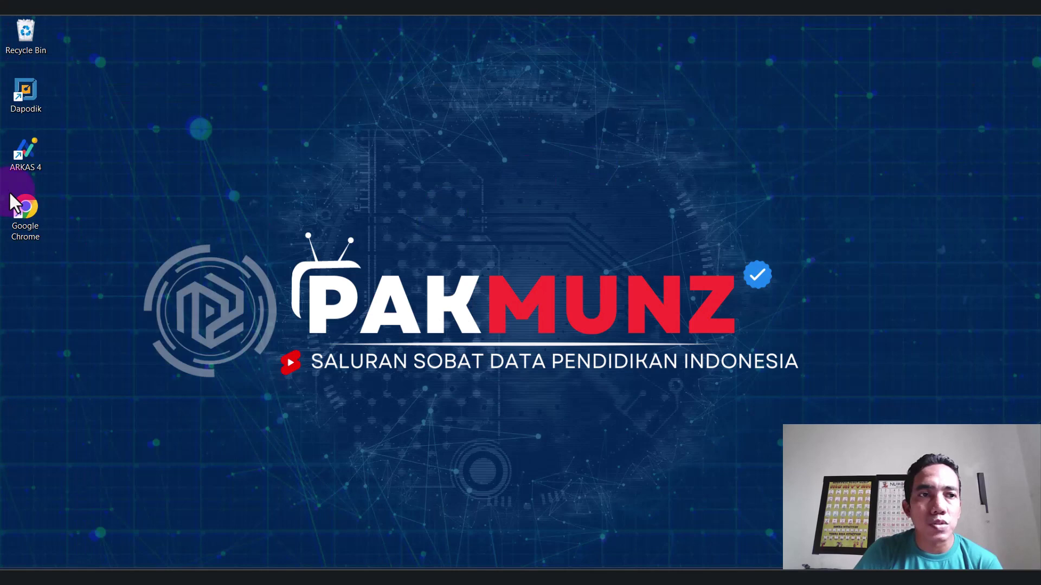
double_click(15, 162)
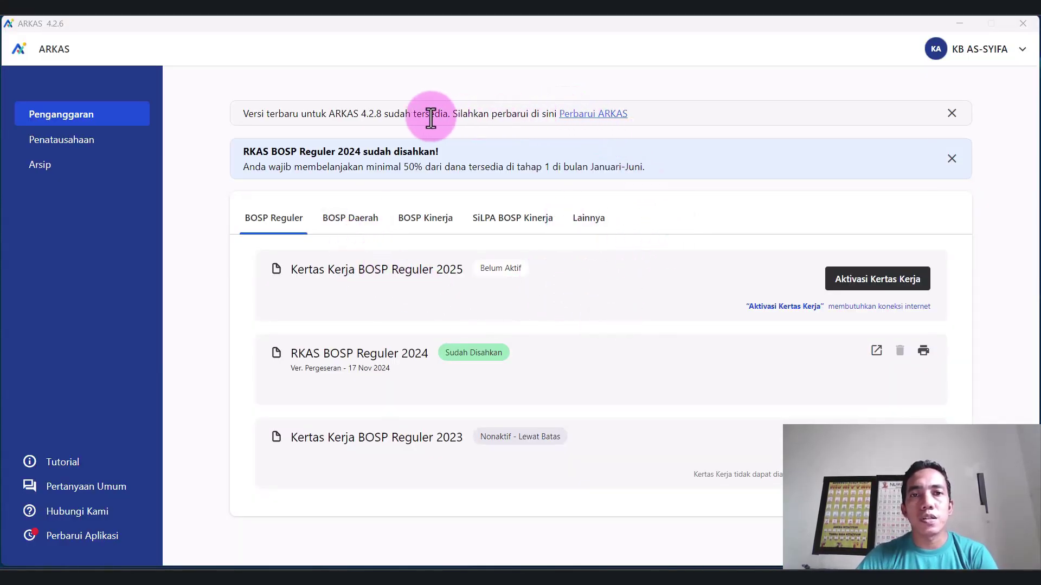
left_click(575, 115)
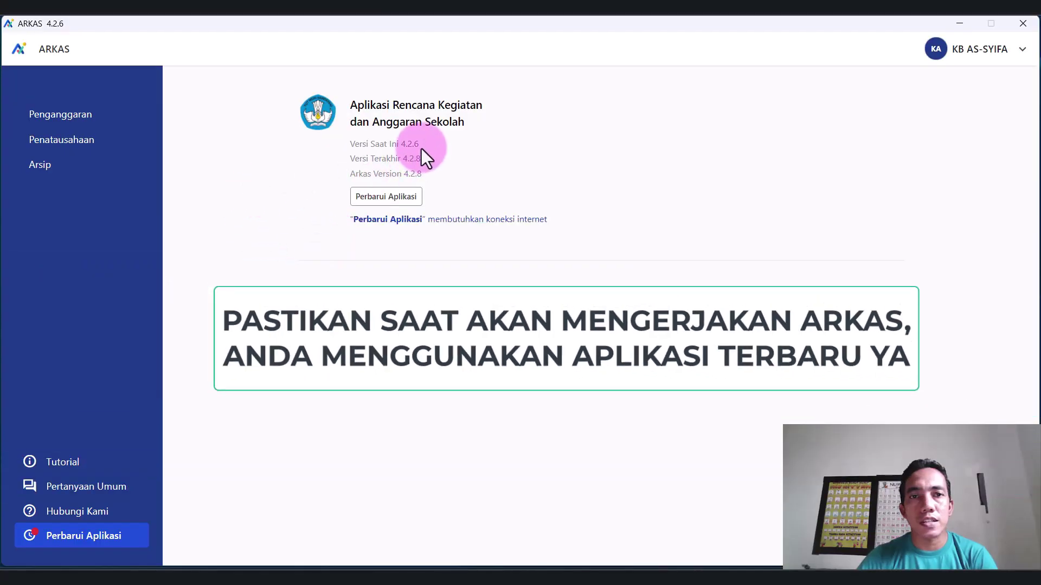
left_click(386, 197)
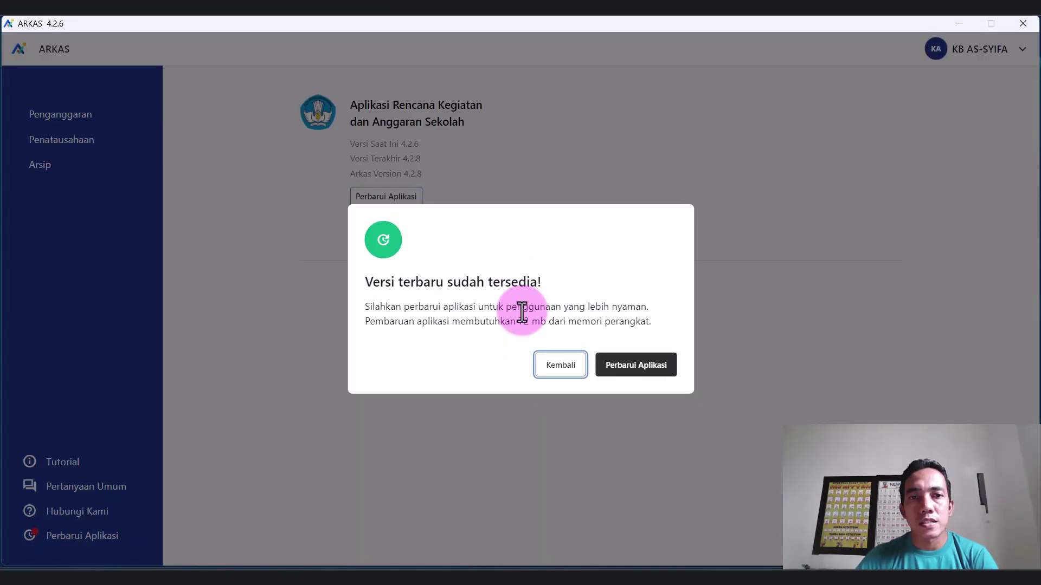
left_click(623, 368)
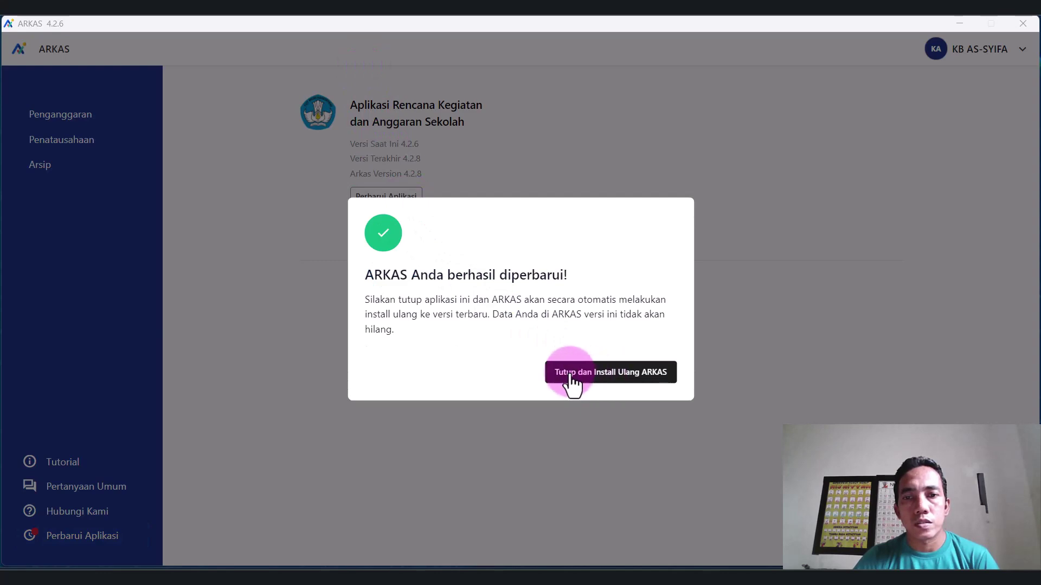
Step: Close ARKAS for reinstallation, agree to run its setup, and close the Sticky Notes windows covering the desktop
left_click(595, 374)
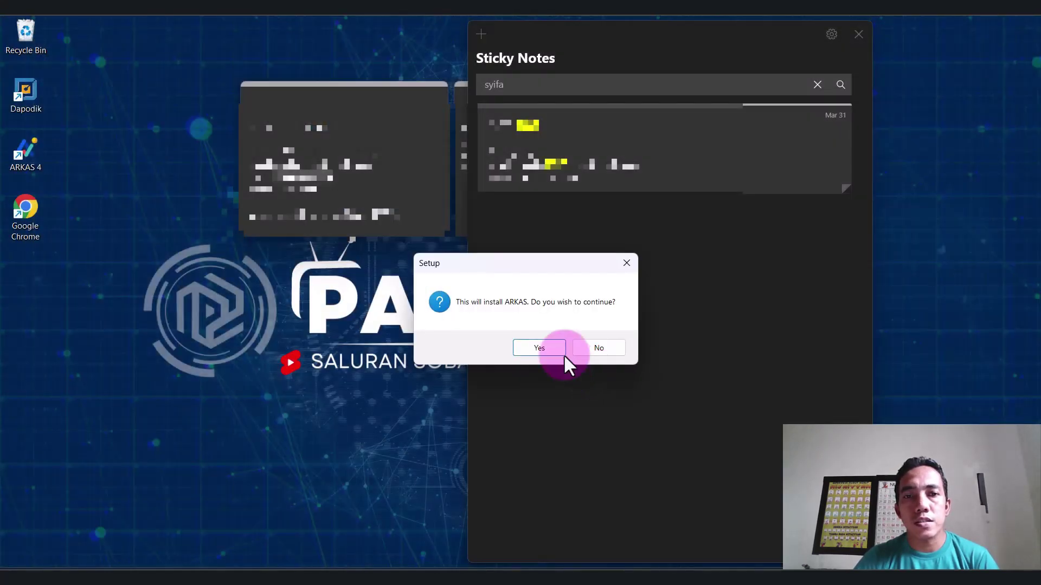
left_click(548, 350)
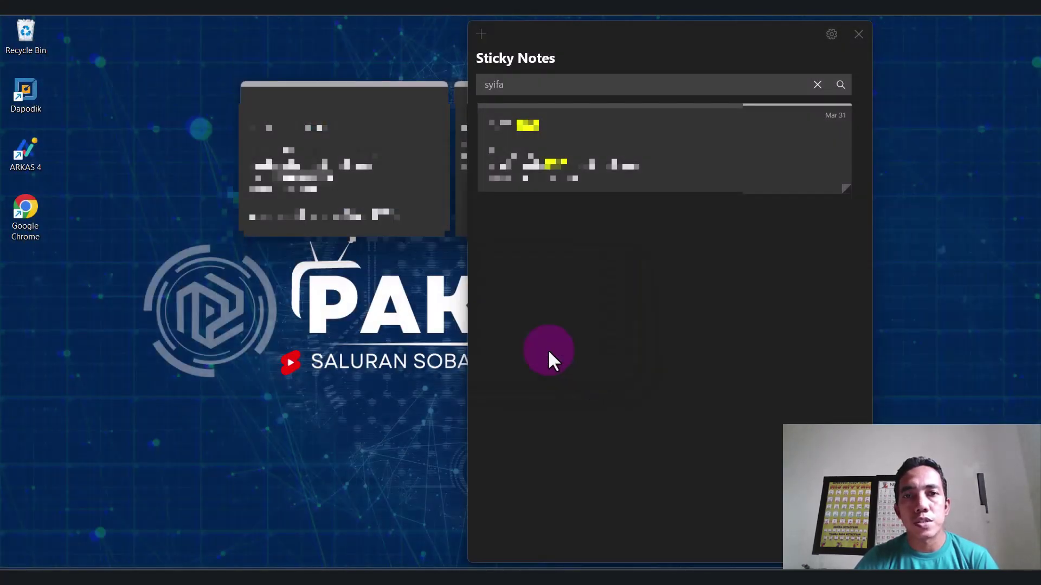
left_click(858, 35)
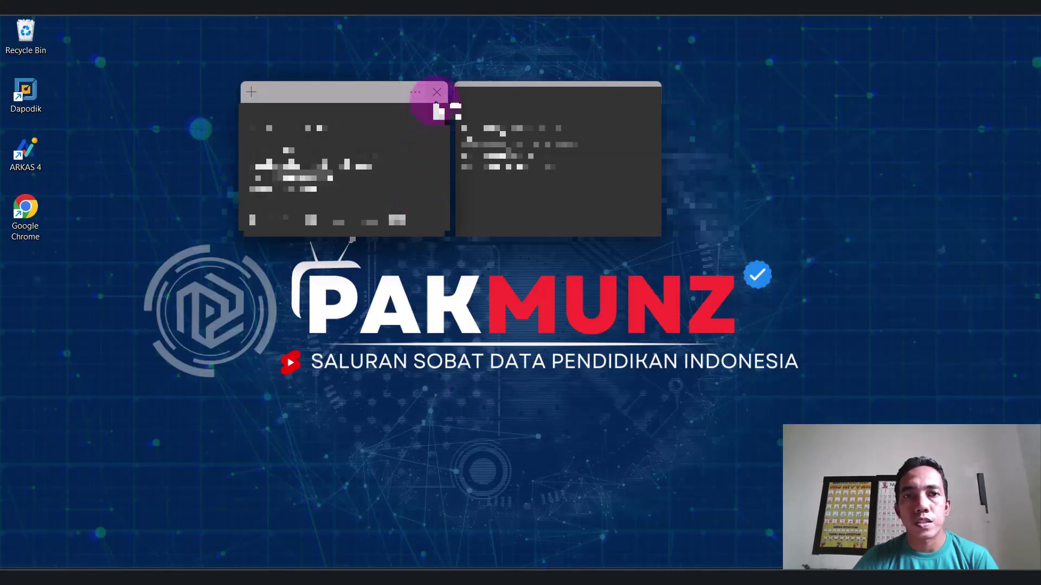
left_click(437, 92)
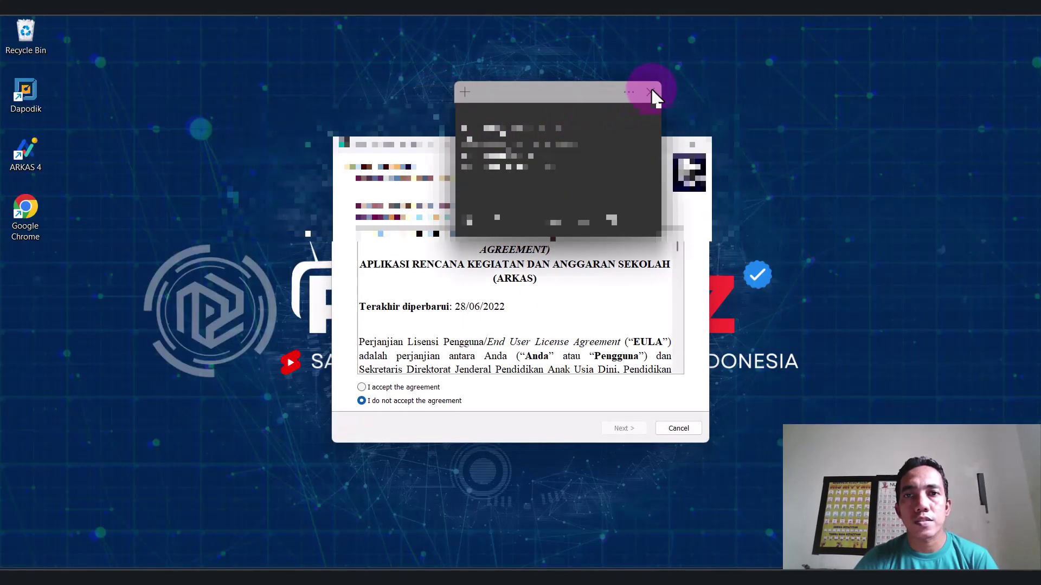
left_click(651, 89)
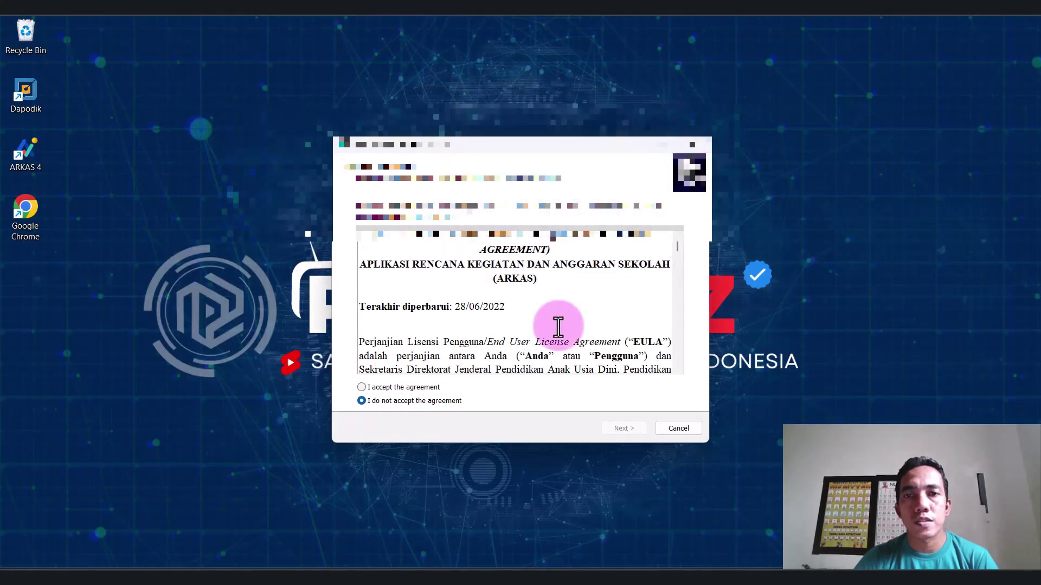
Step: Accept the licence agreement, complete the ARKAS 4.2.8 installation and launch the application
left_click(386, 387)
left_click(618, 425)
left_click(622, 427)
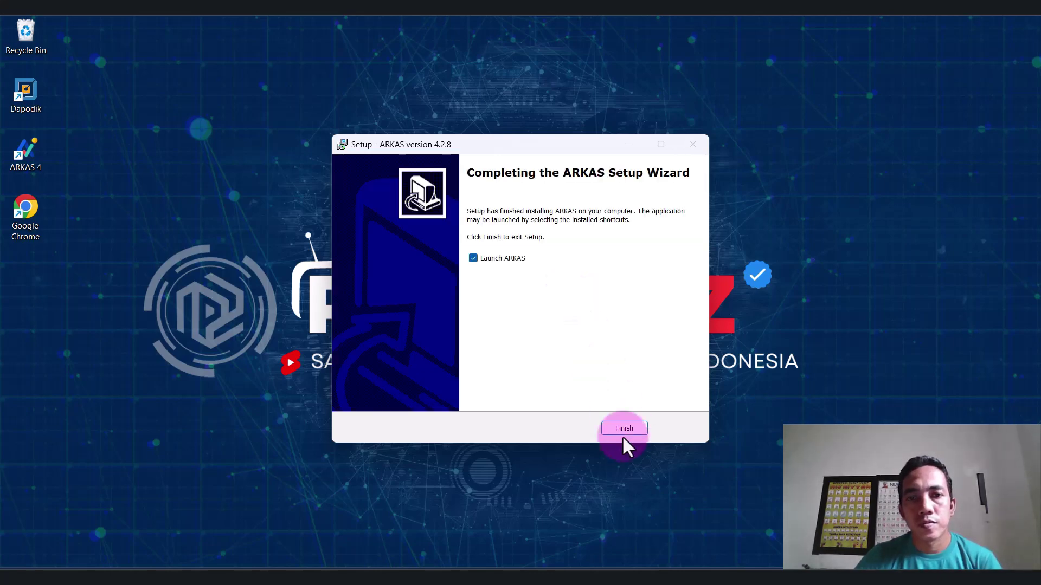
left_click(624, 428)
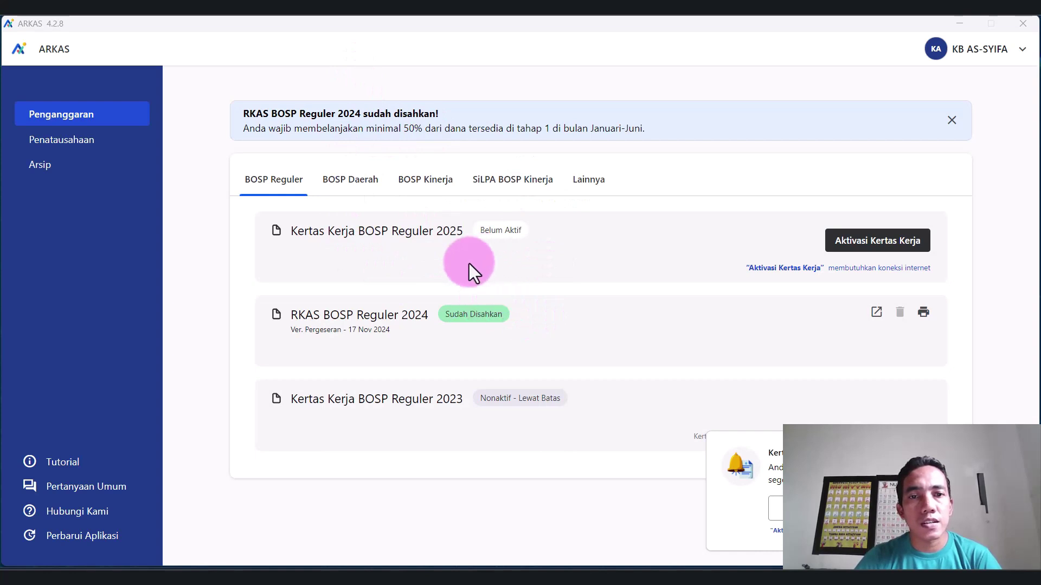
Step: Review the July and August records of BKU BOSP Reguler 2024 in Penatausahaan
left_click(85, 142)
scroll(487, 347, "down", 3)
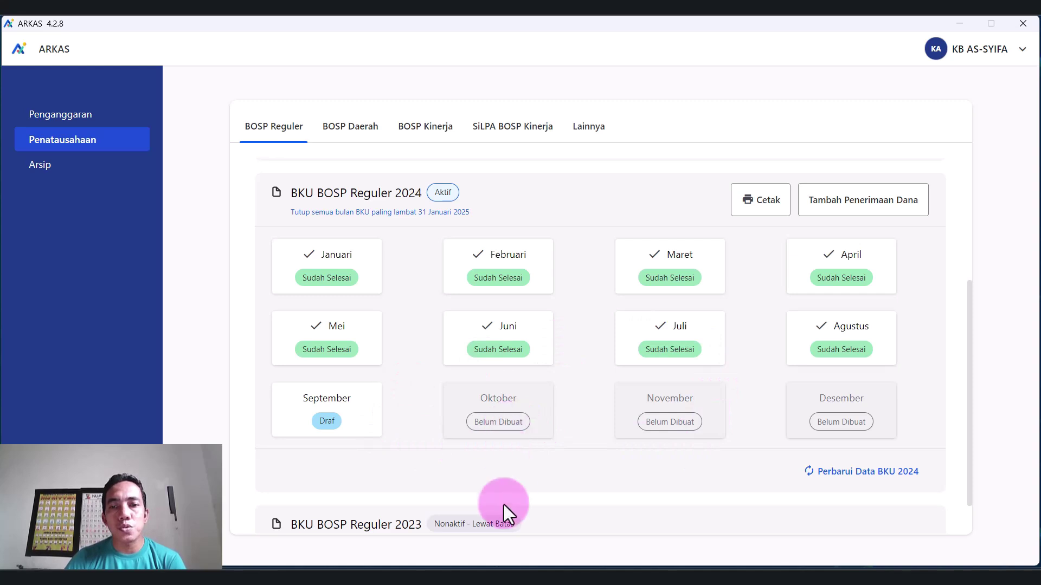
left_click(676, 365)
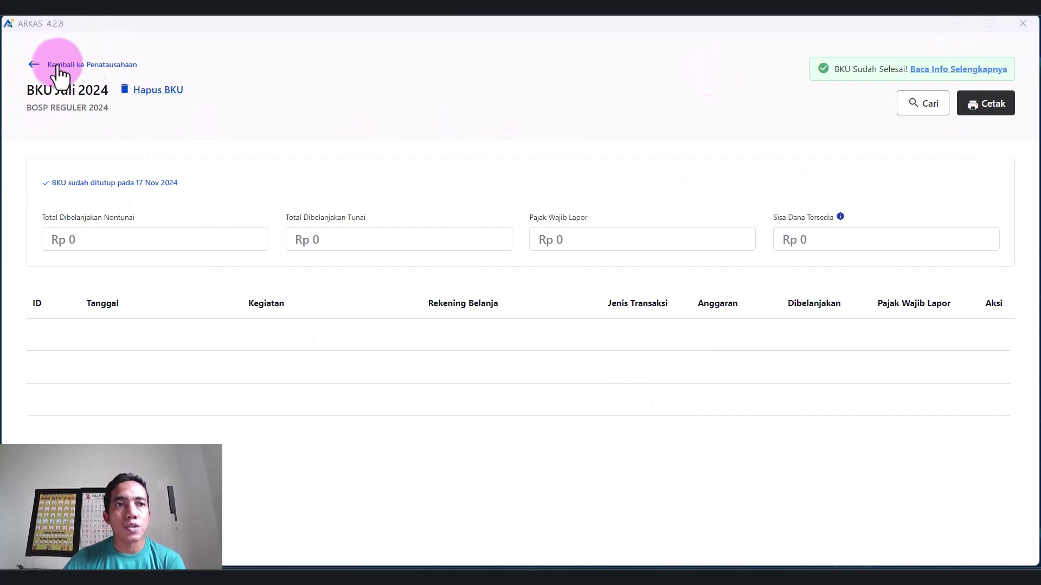
left_click(40, 63)
scroll(602, 399, "down", 5)
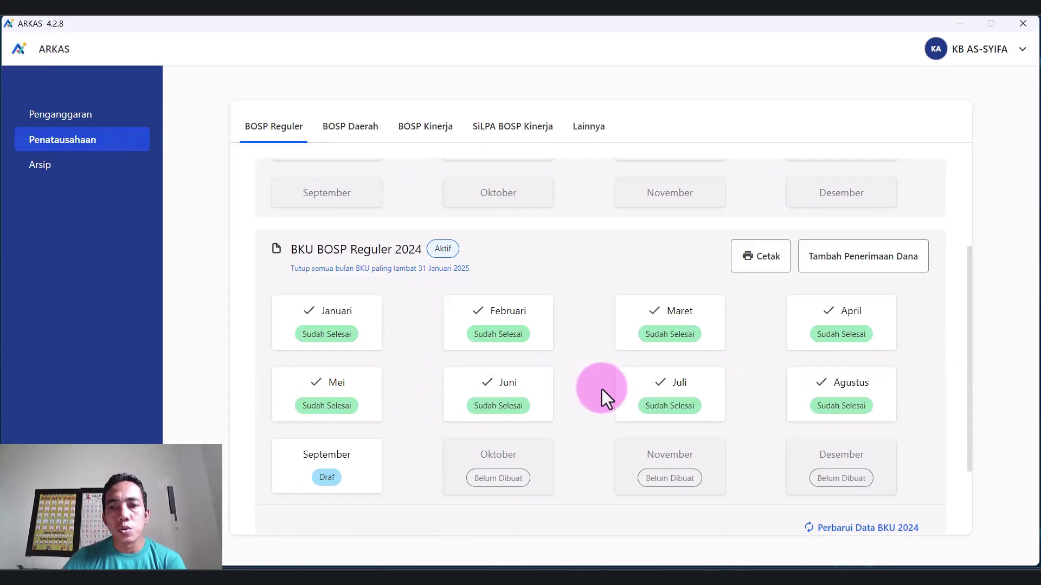
left_click(836, 295)
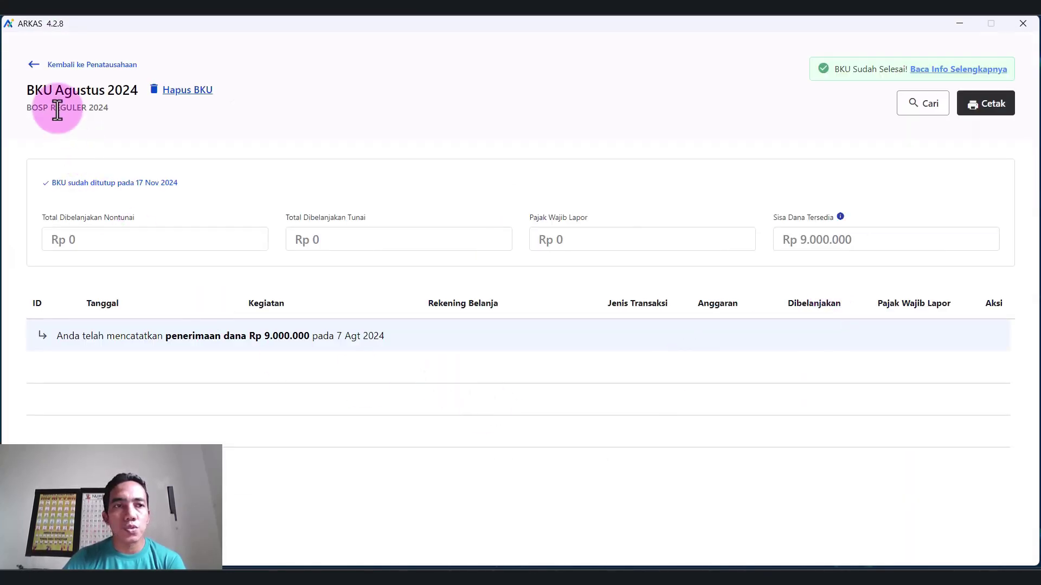
left_click(35, 67)
Step: Try to open the September draft of BKU BOSP Reguler 2024 and follow its Lakukan Perubahan RKAS option, returning to Penganggaran
scroll(358, 445, "down", 1)
scroll(376, 466, "down", 3)
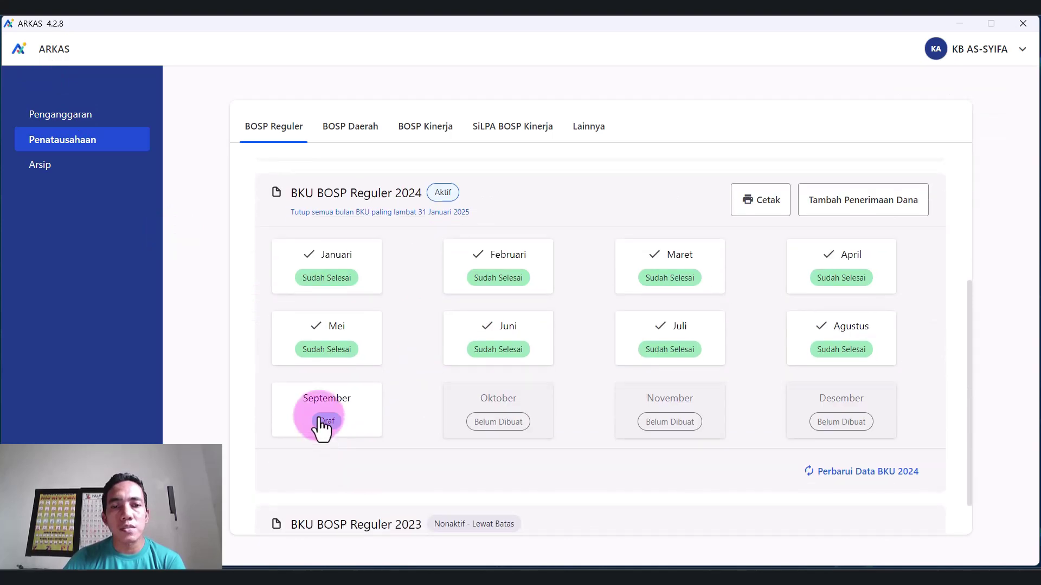
left_click(323, 420)
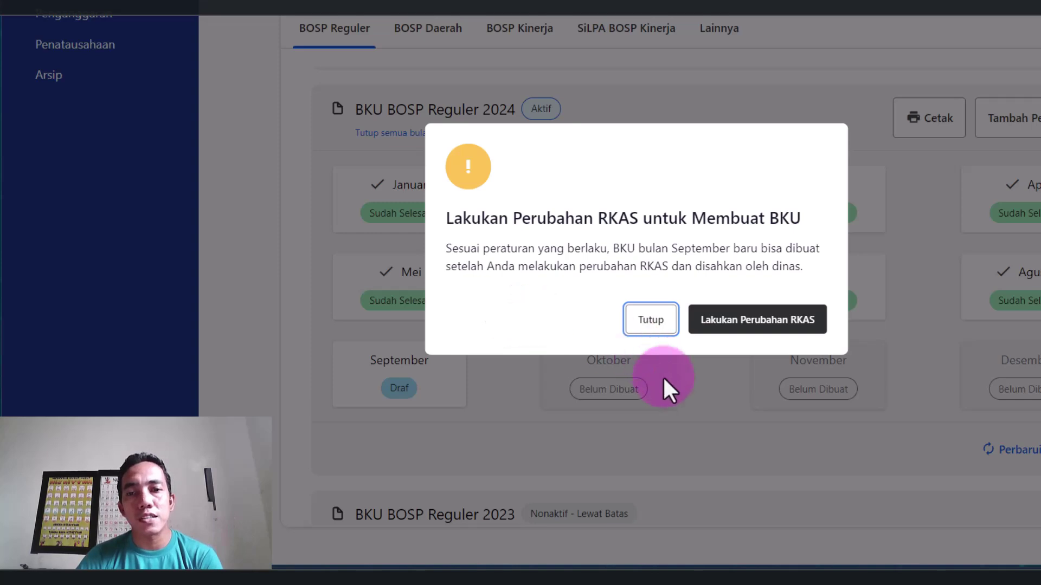
left_click(648, 324)
left_click(395, 398)
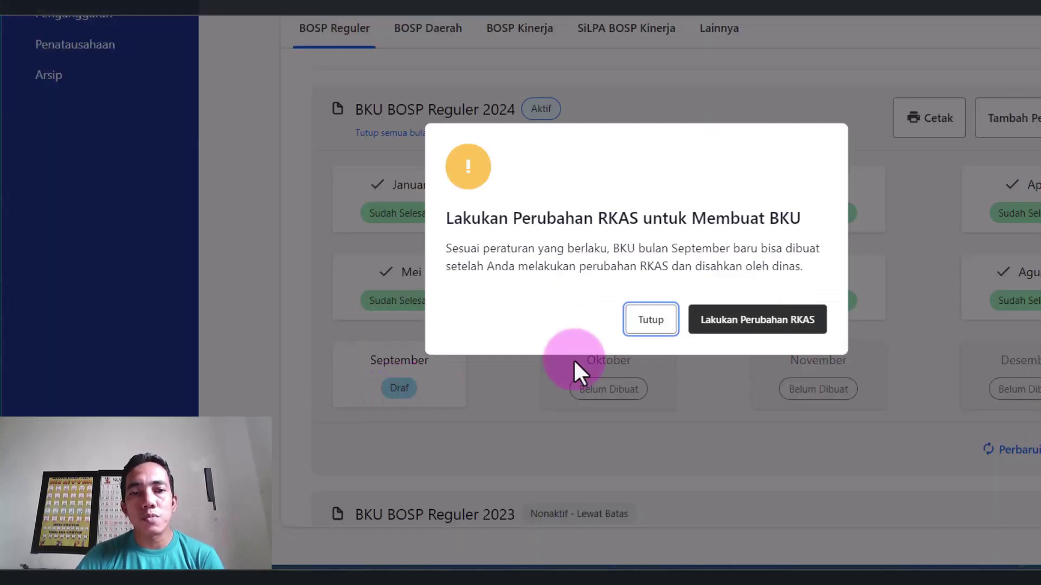
left_click(741, 324)
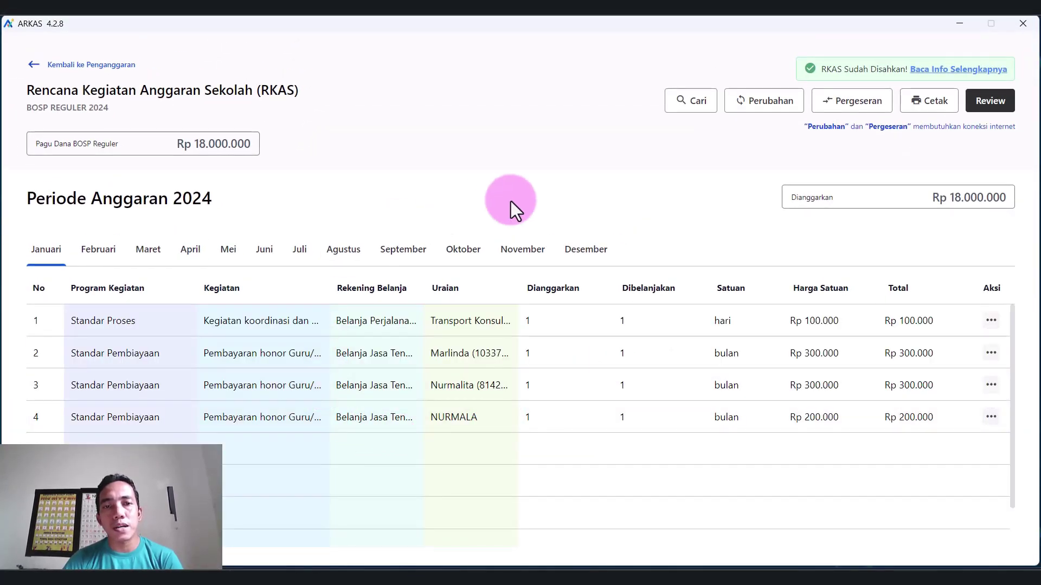
left_click(34, 64)
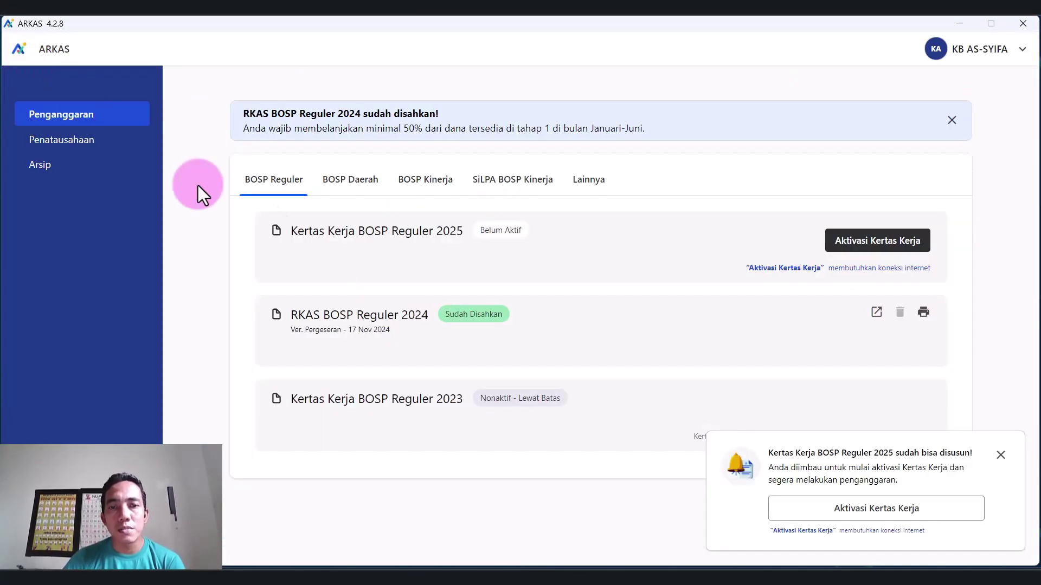
Step: Examine the notice on the September draft of BKU BOSP Reguler 2024 in Penatausahaan and close it each time
left_click(87, 142)
scroll(320, 369, "down", 4)
left_click(325, 425)
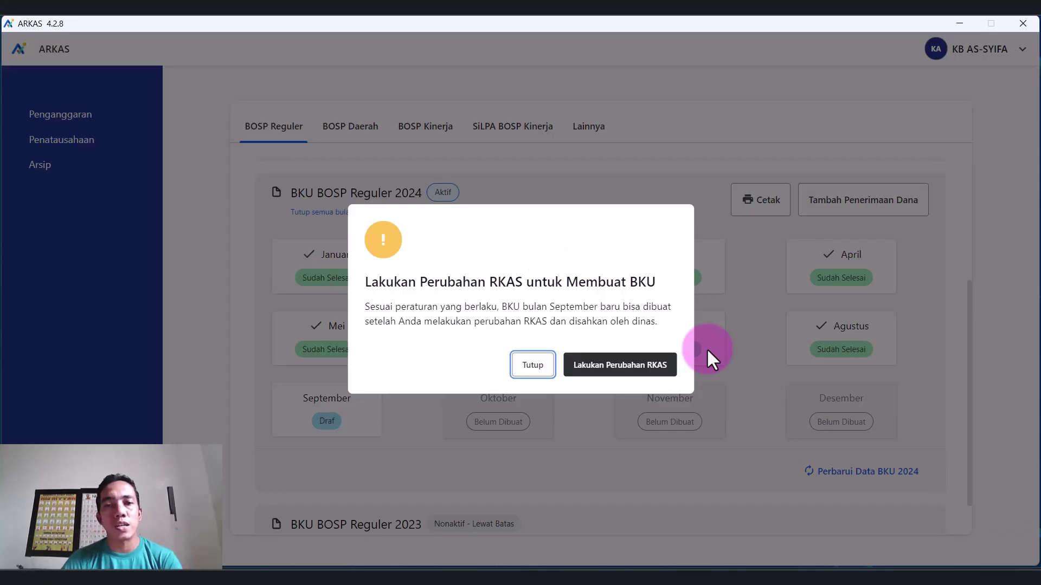
left_click(532, 366)
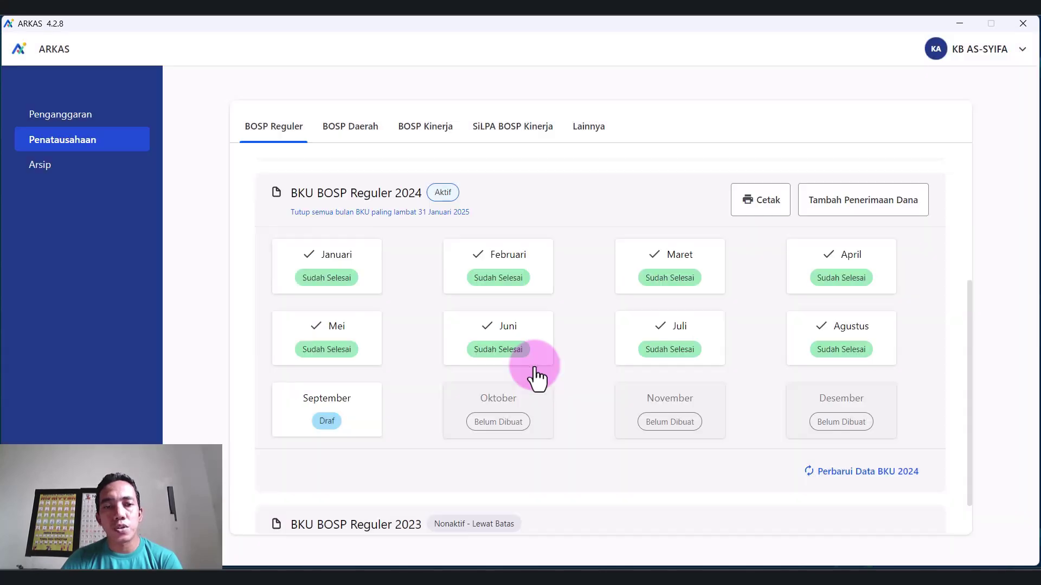
left_click(327, 427)
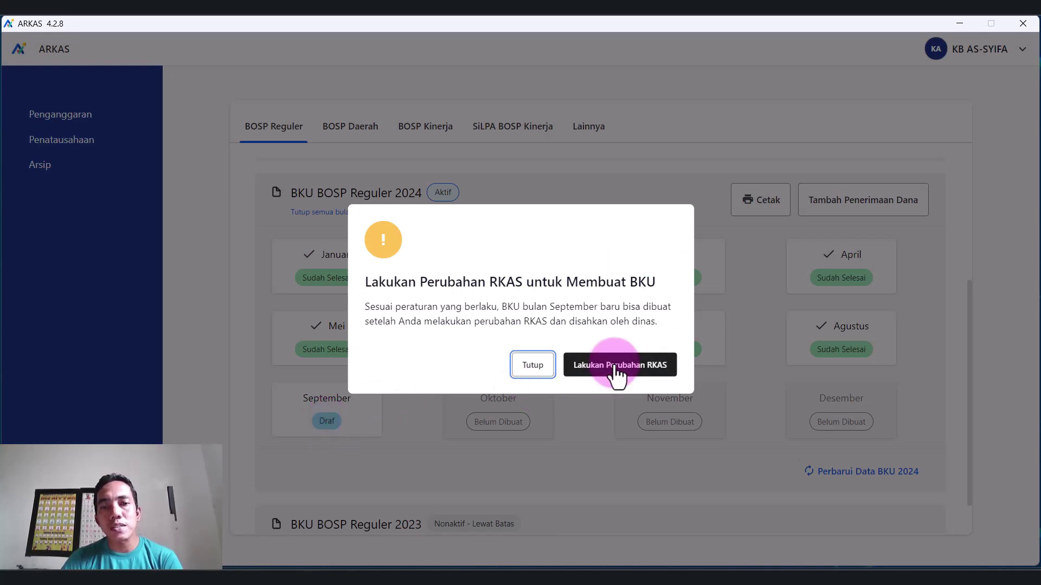
left_click(534, 368)
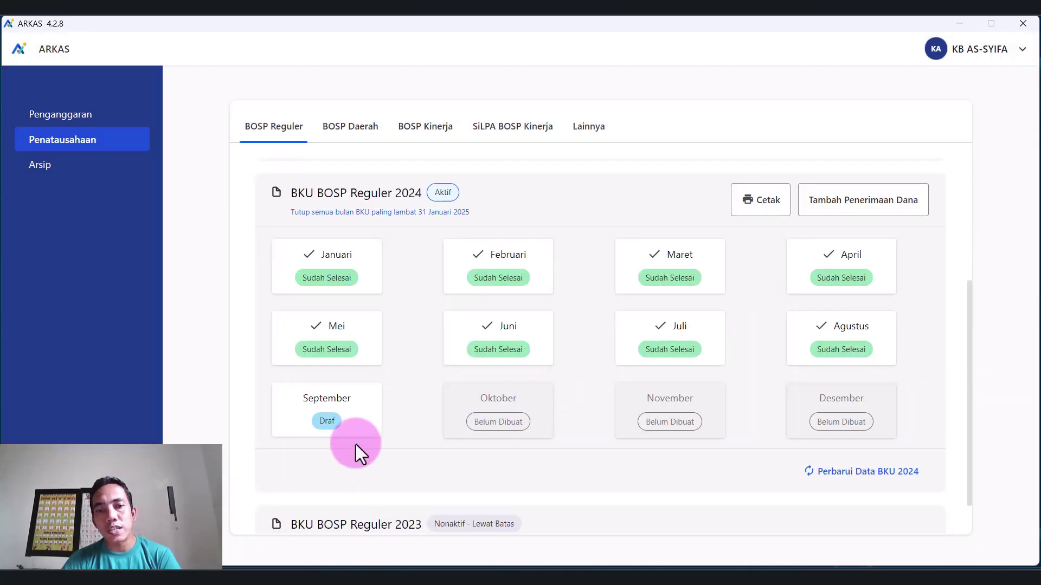
Step: Follow Lakukan Perubahan RKAS from the September draft to view the 2024 RKAS page, and return to Penganggaran
left_click(328, 426)
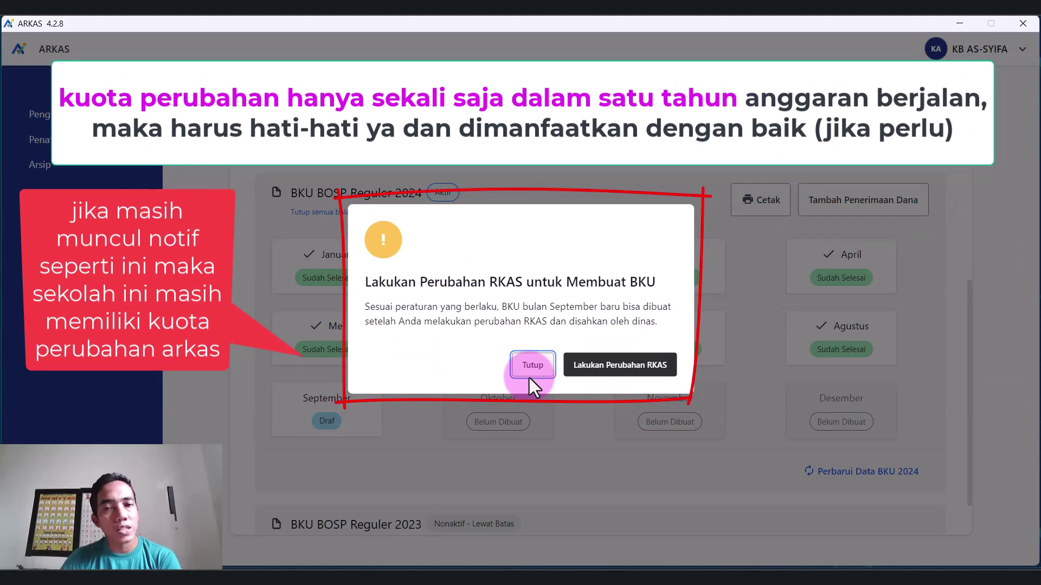
left_click(599, 367)
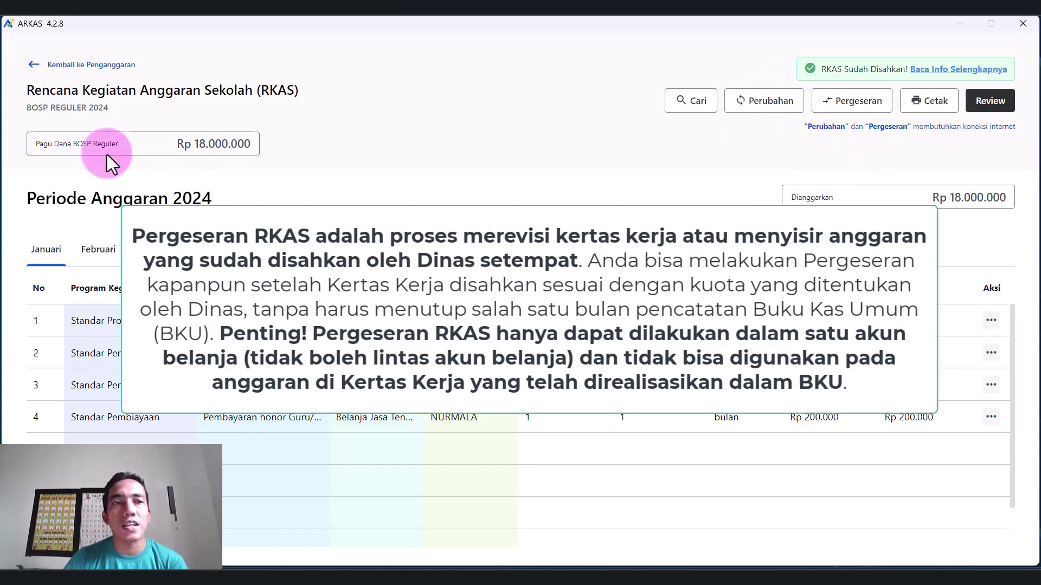
left_click(39, 65)
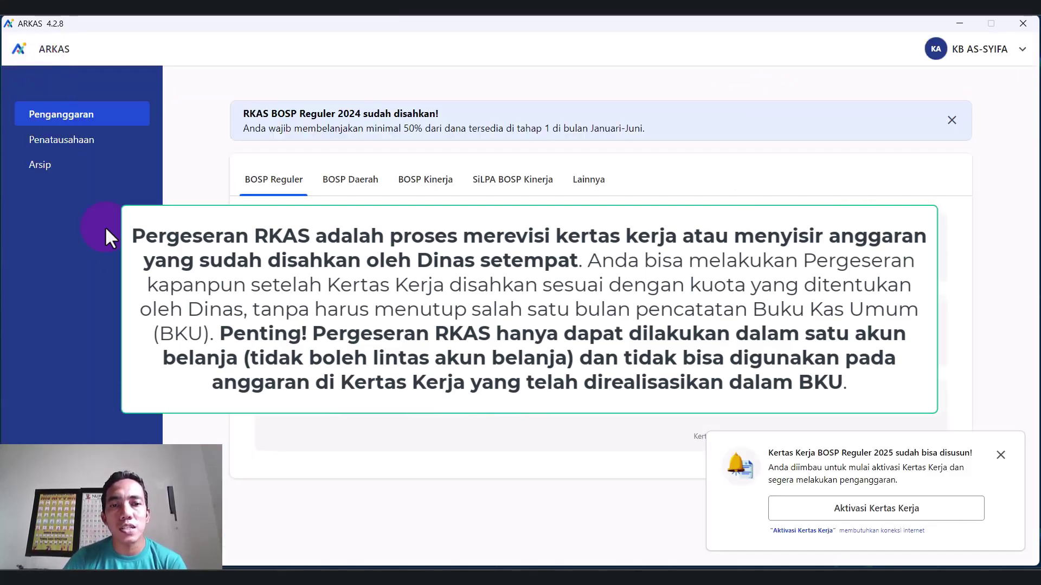
left_click(76, 142)
scroll(328, 390, "down", 5)
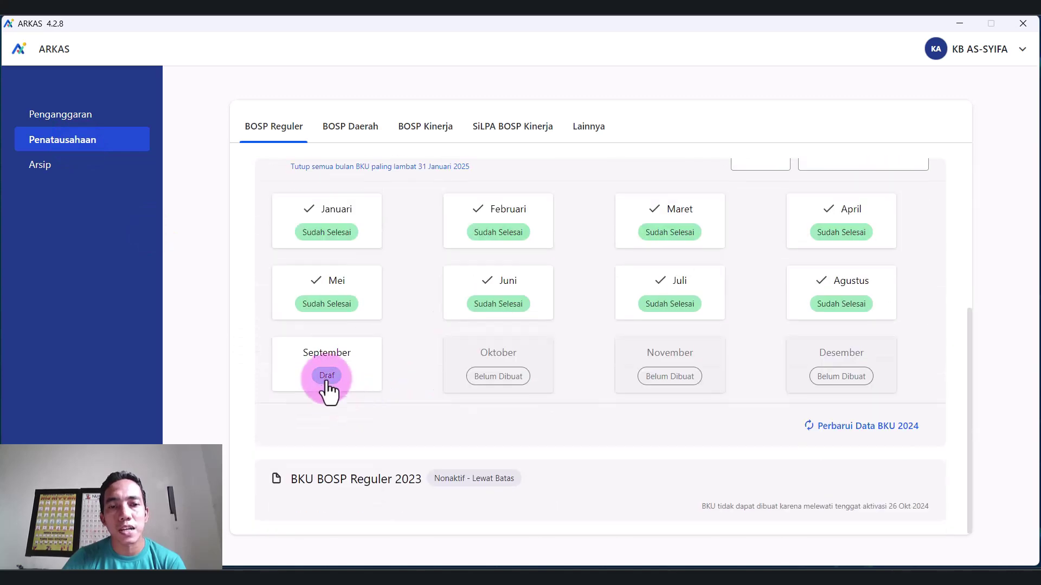
left_click(327, 383)
left_click(621, 364)
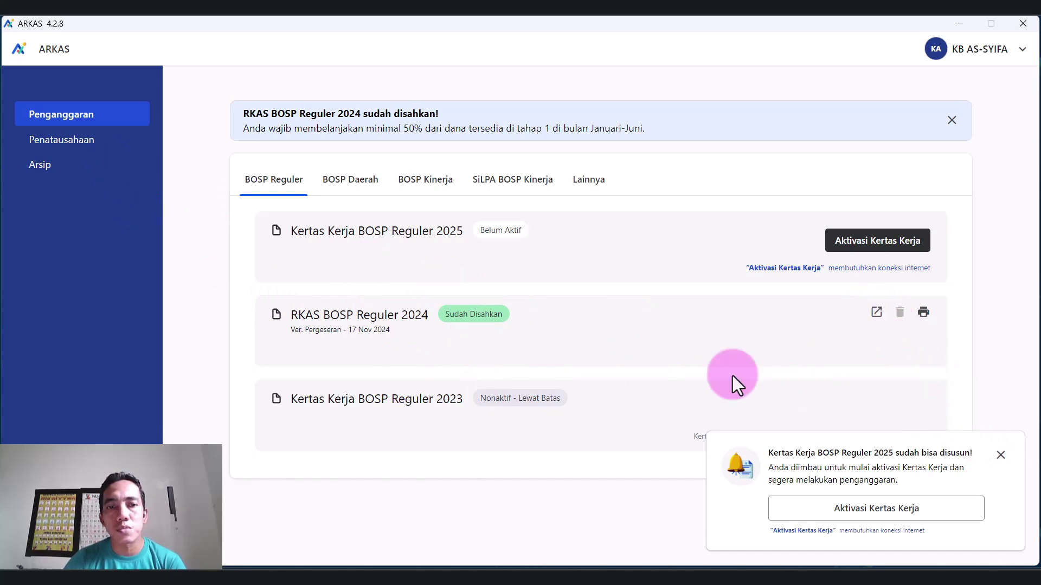
left_click(93, 142)
scroll(341, 461, "down", 5)
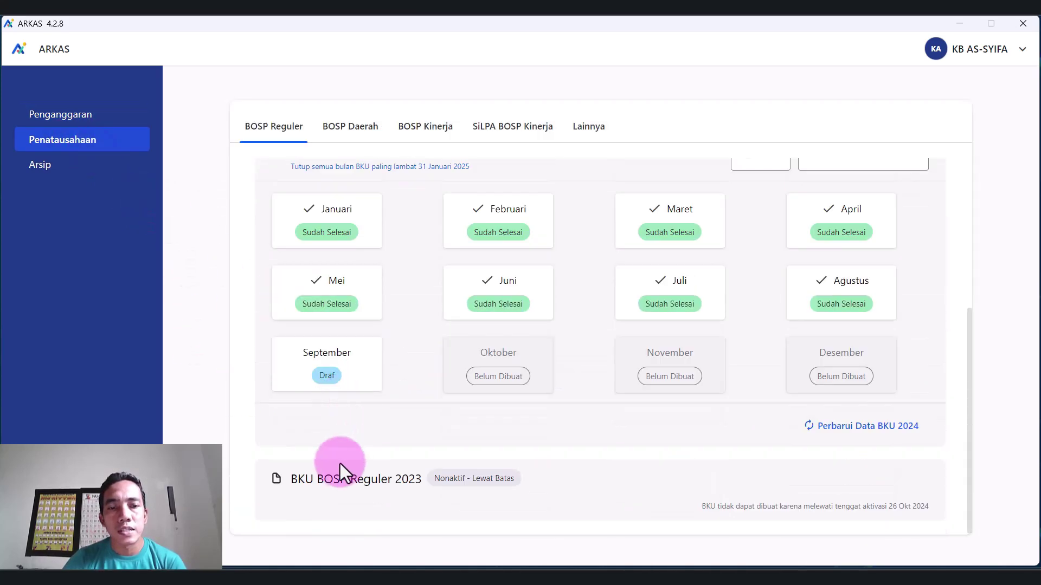
left_click(328, 376)
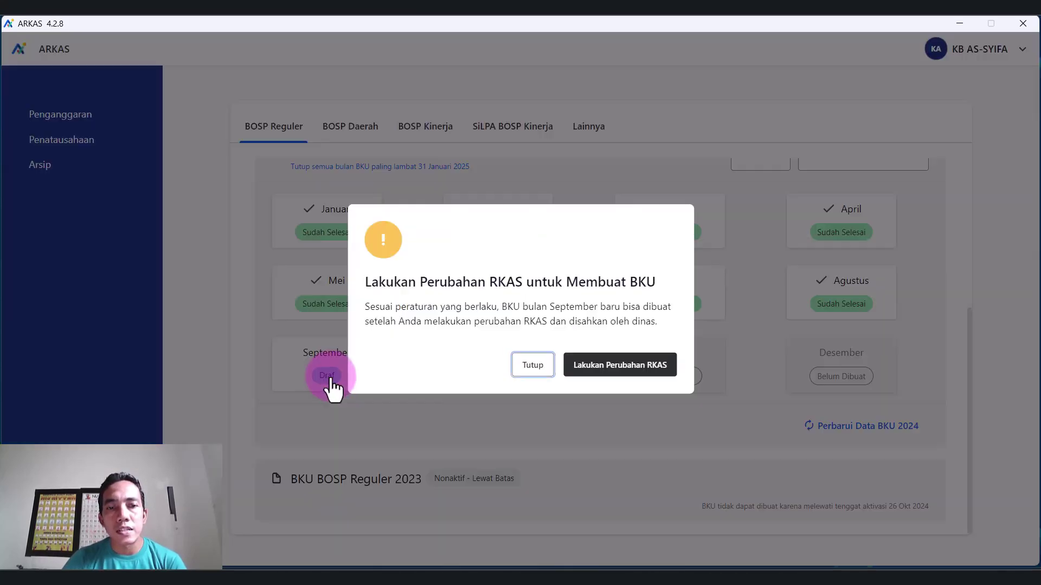
left_click(598, 373)
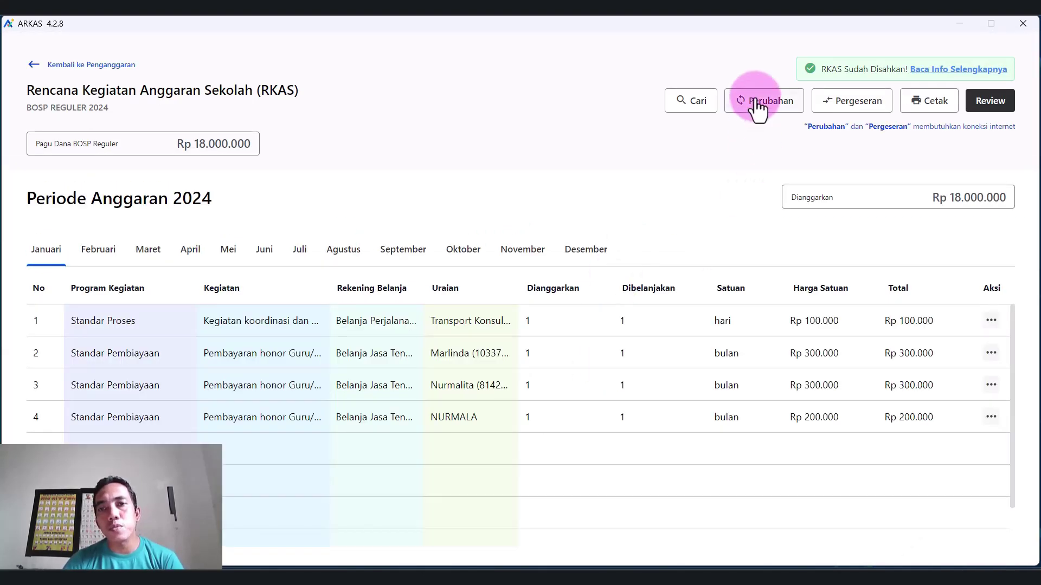
left_click(34, 65)
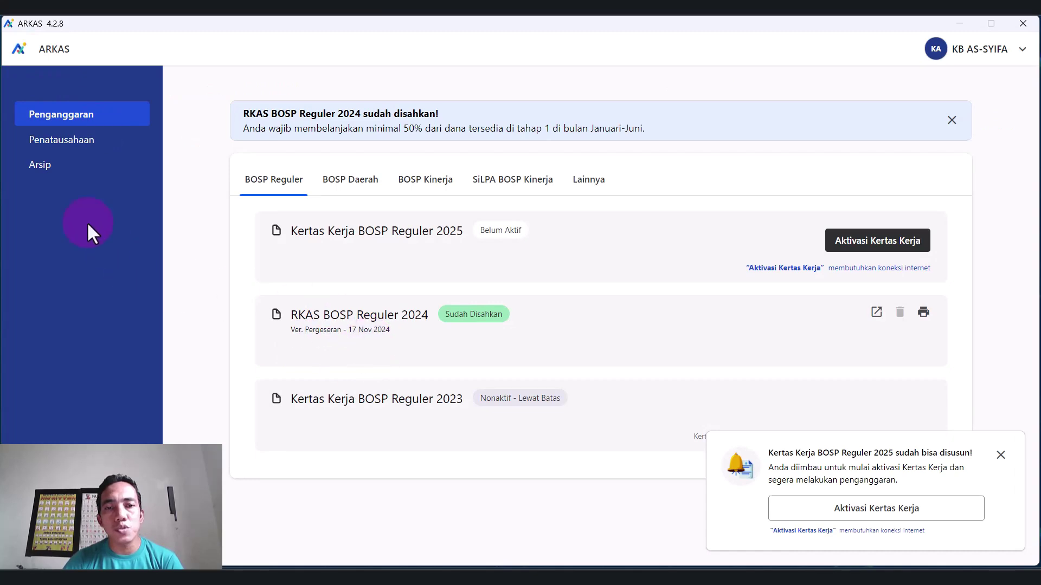
left_click(81, 142)
scroll(456, 412, "down", 5)
left_click(327, 375)
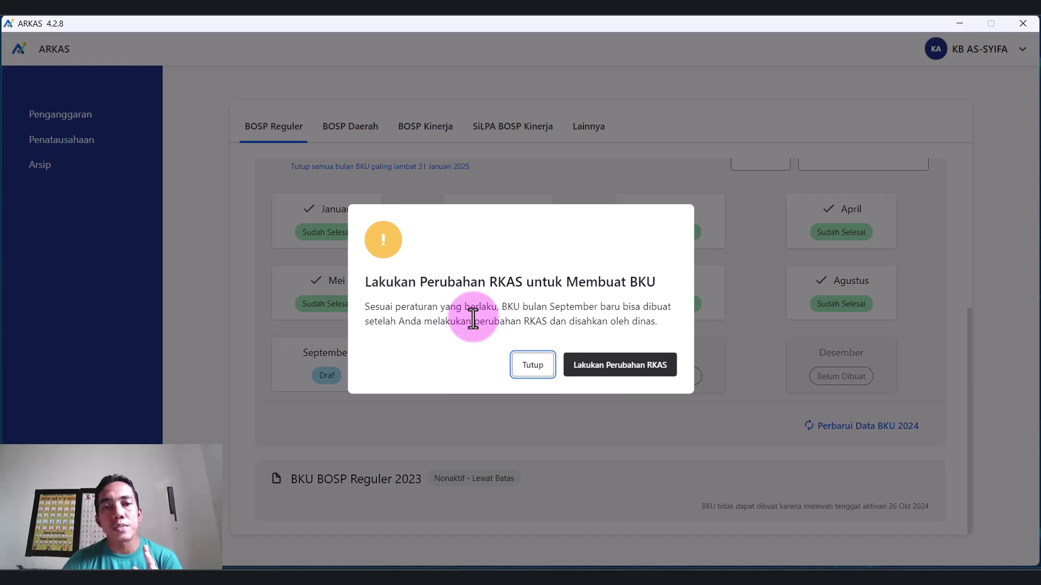
left_click(595, 367)
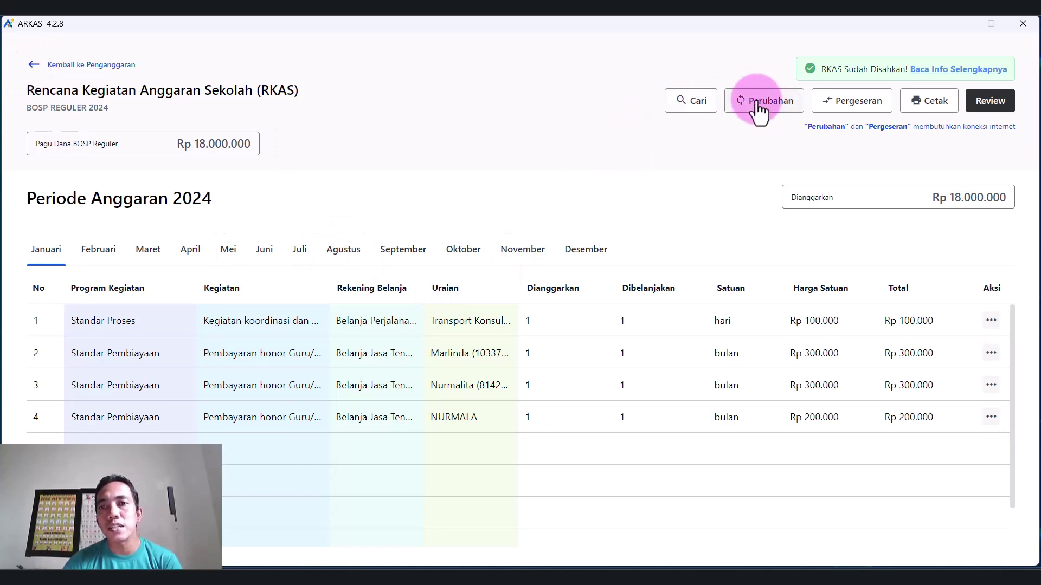
left_click(34, 64)
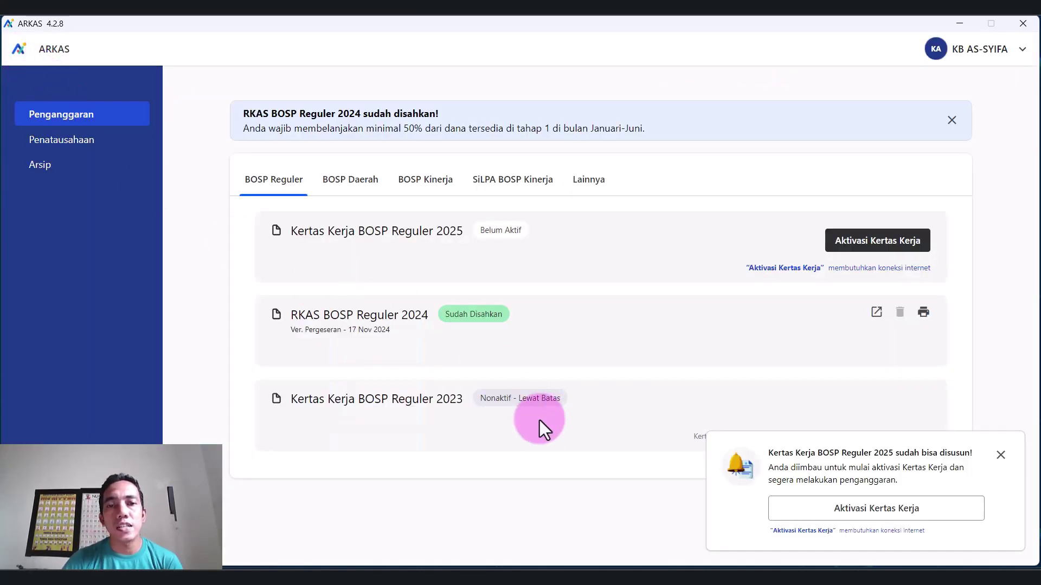
Step: Start the Perubahan of RKAS BOSP Reguler 2024 from the September BKU draft and agree to continue with it
left_click(78, 153)
scroll(396, 418, "down", 5)
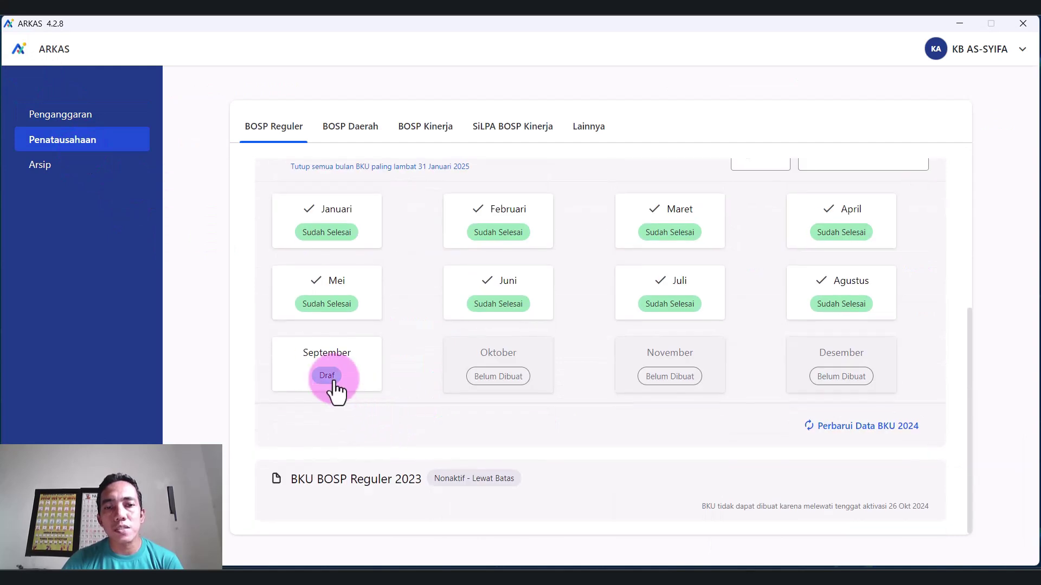
left_click(330, 377)
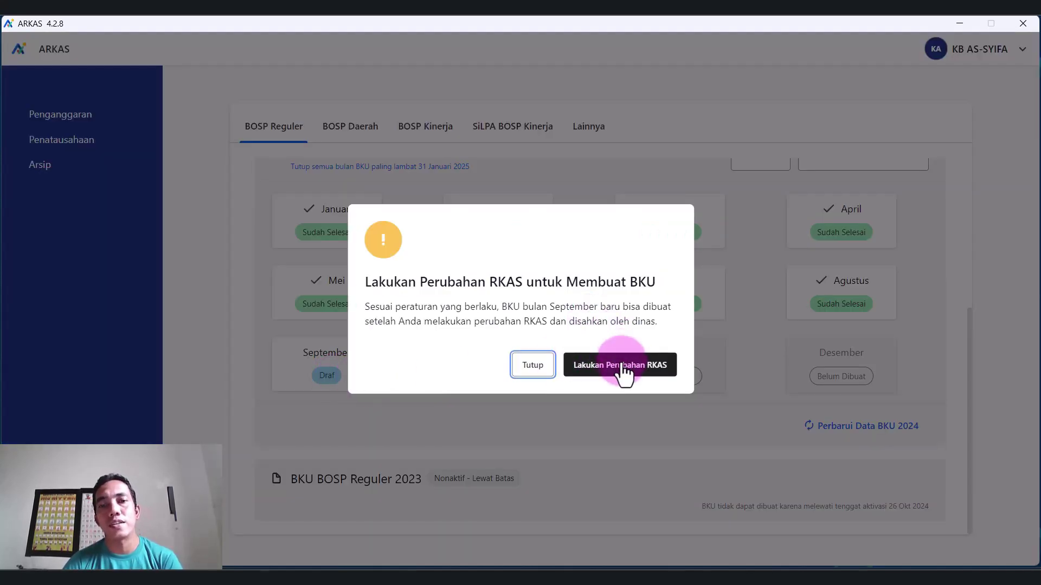
left_click(606, 371)
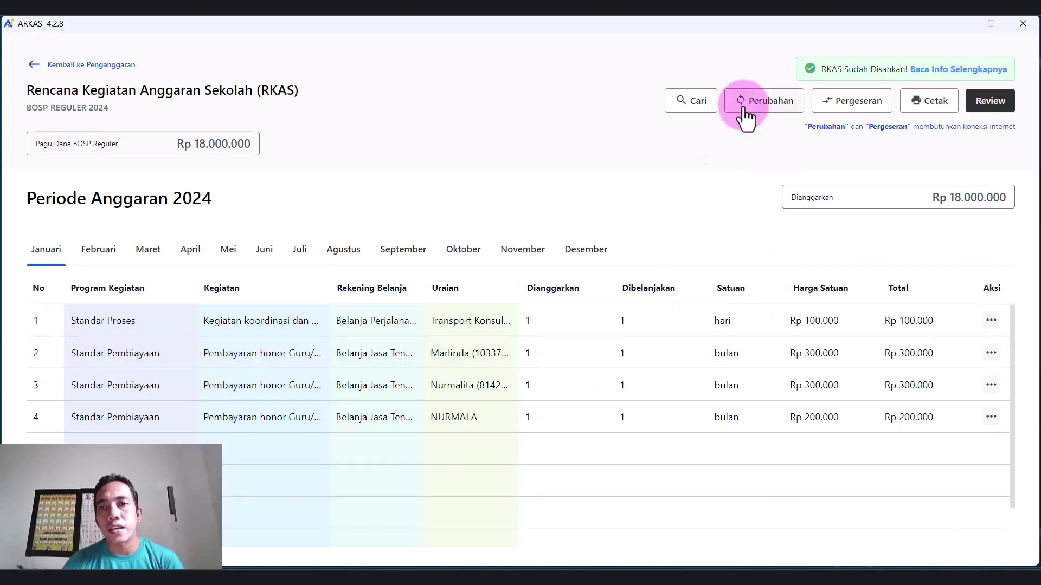
left_click(769, 111)
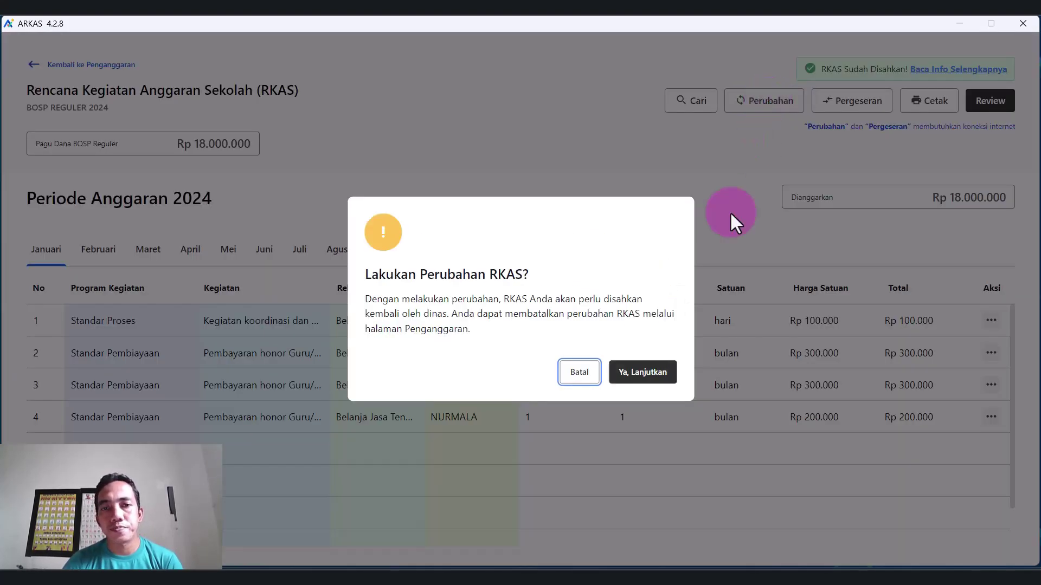
left_click(643, 374)
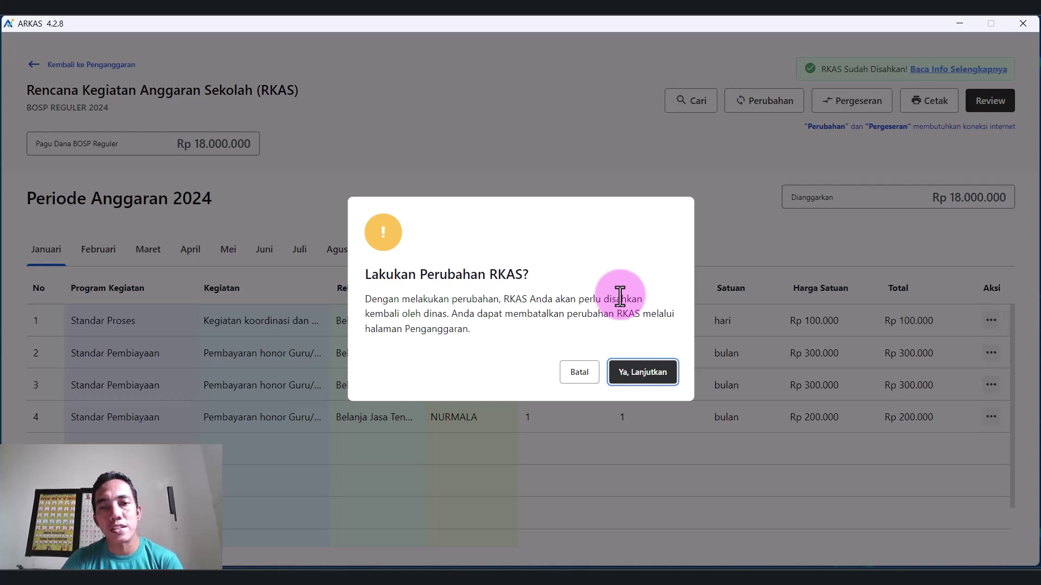
left_click(628, 375)
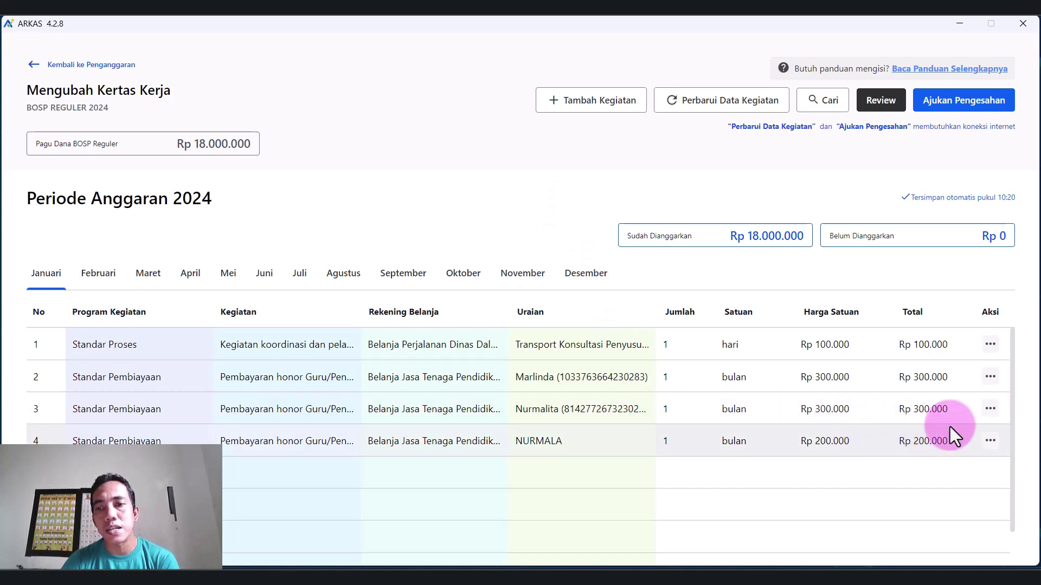
Step: Check the row actions available in the January budget and run Perbarui Data Kegiatan for the worksheet
left_click(988, 410)
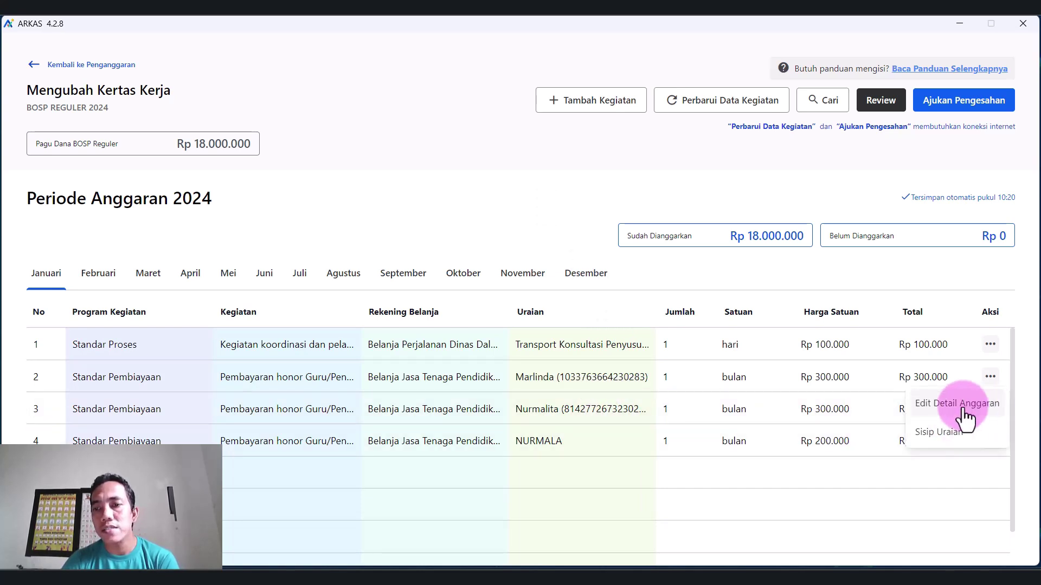
left_click(646, 188)
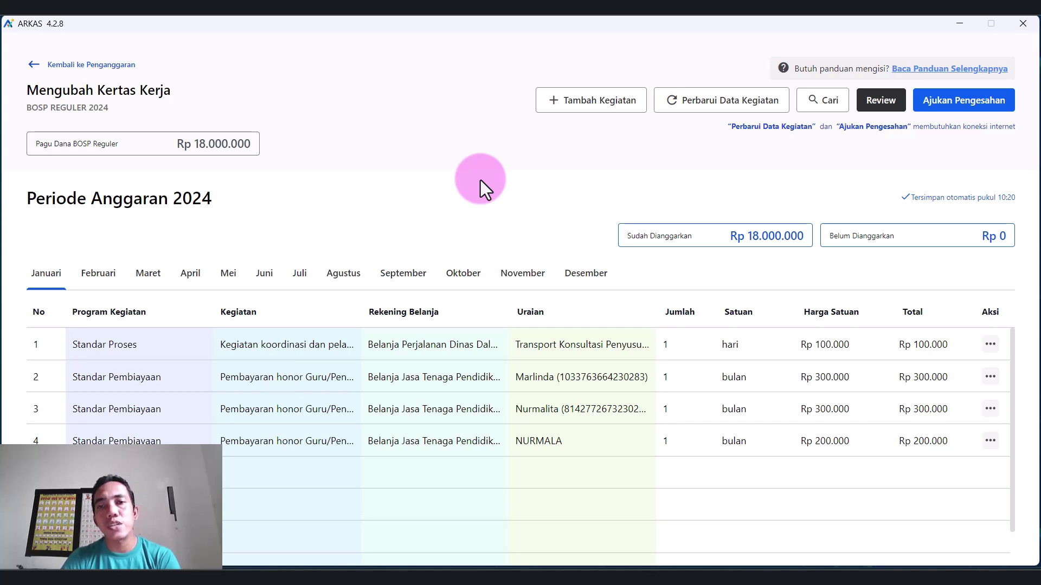
left_click(693, 110)
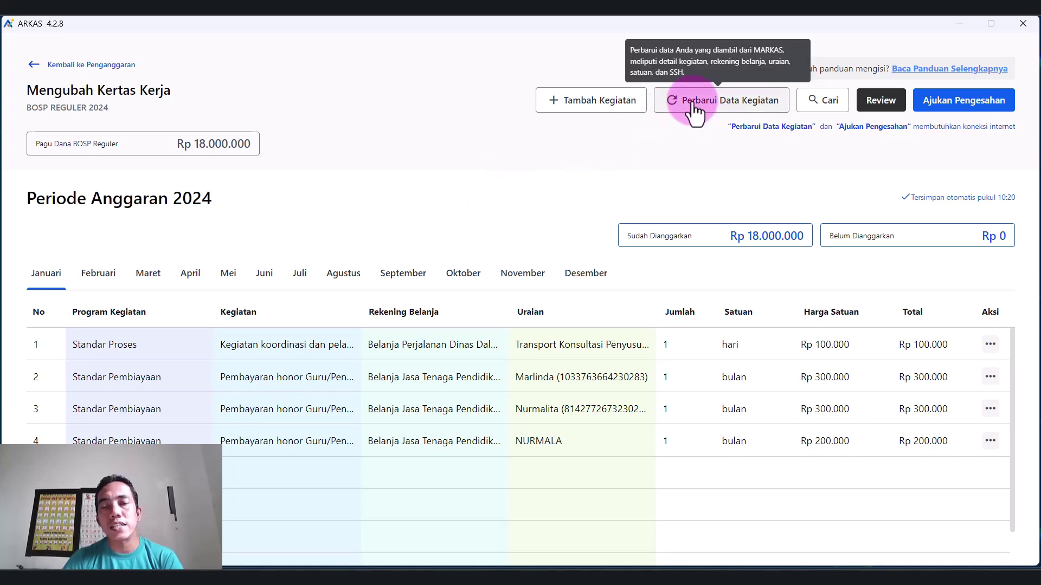
left_click(693, 108)
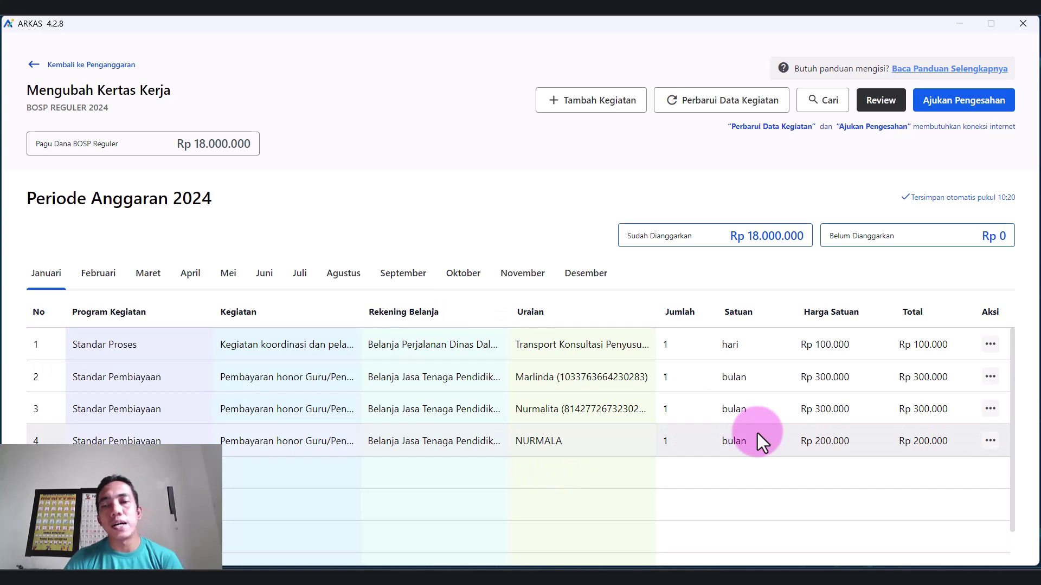
Step: Move the August textbook item "Aku Senang Bermain Sambil Belajar. Tema 1 : Aku Sayang Bumi" to November, save it, and return to August
left_click(299, 273)
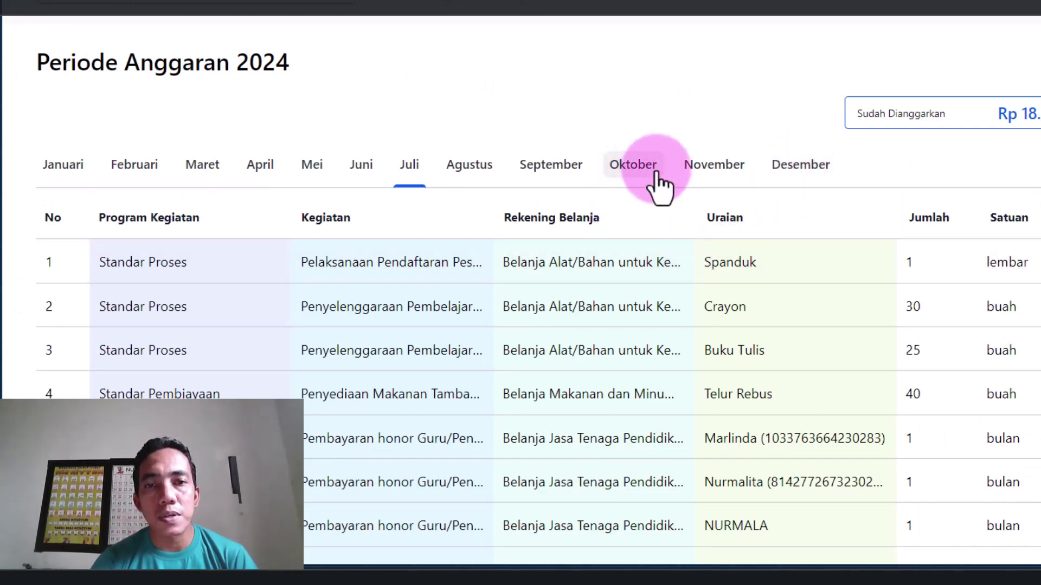
left_click(473, 174)
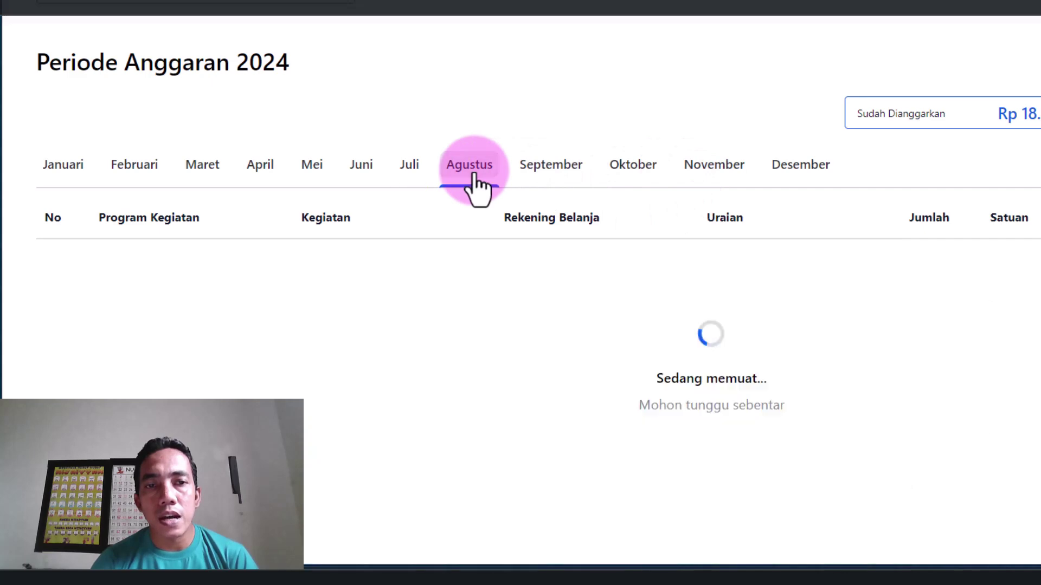
scroll(840, 317, "down", 2)
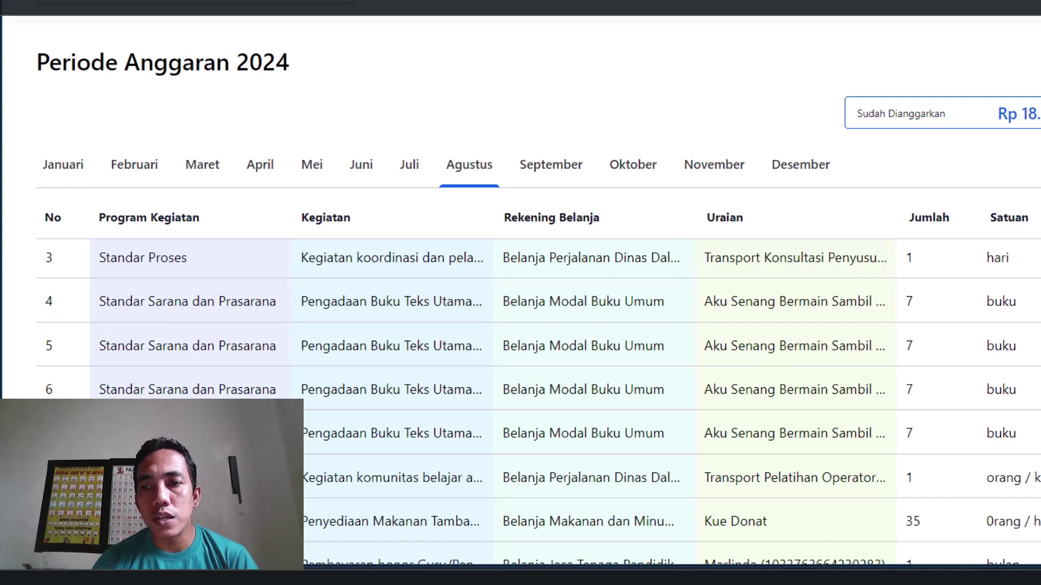
left_click(1038, 302)
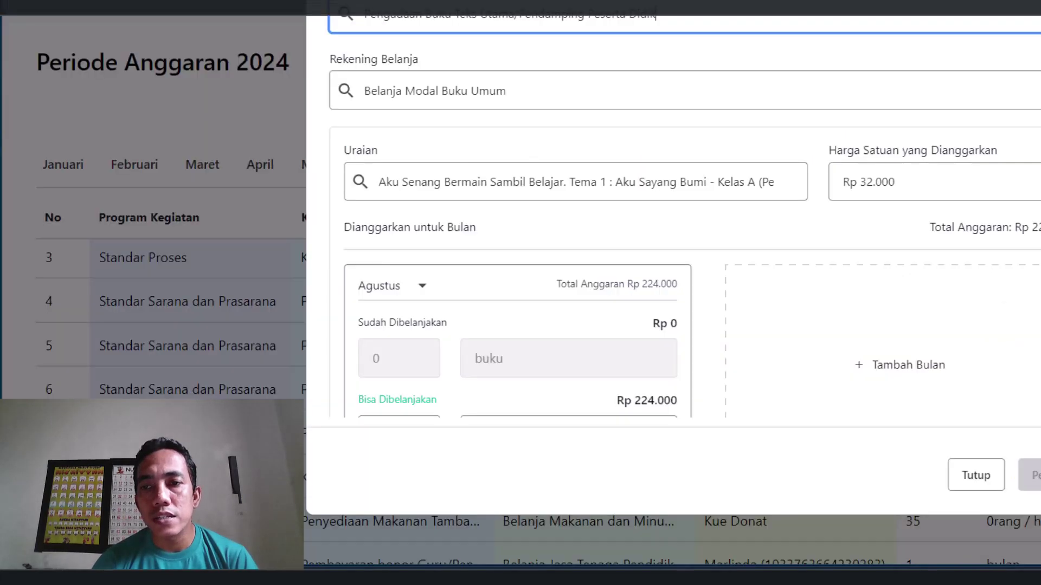
left_click(415, 287)
scroll(410, 382, "down", 3)
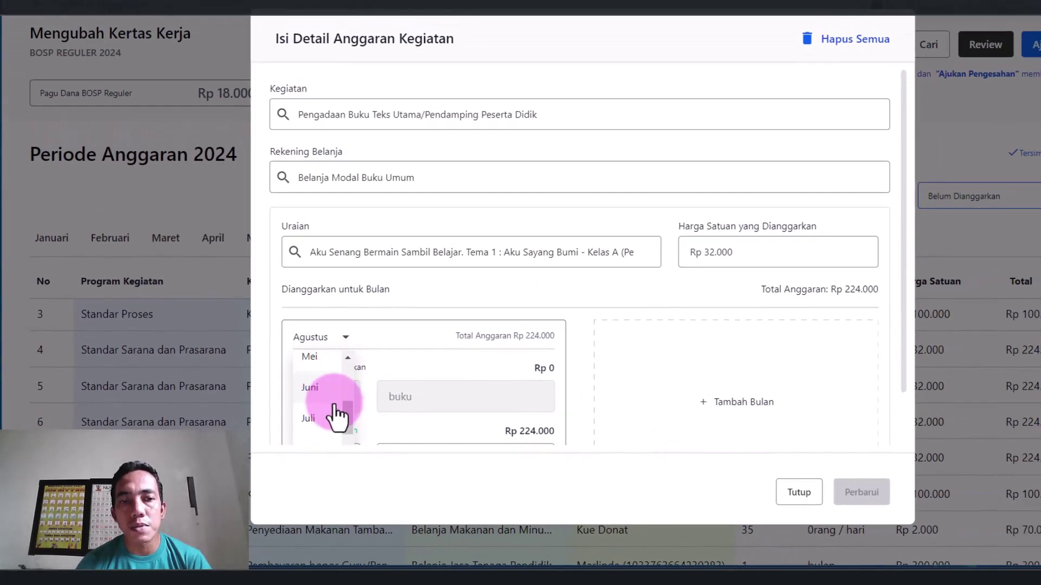
scroll(335, 407, "down", 5)
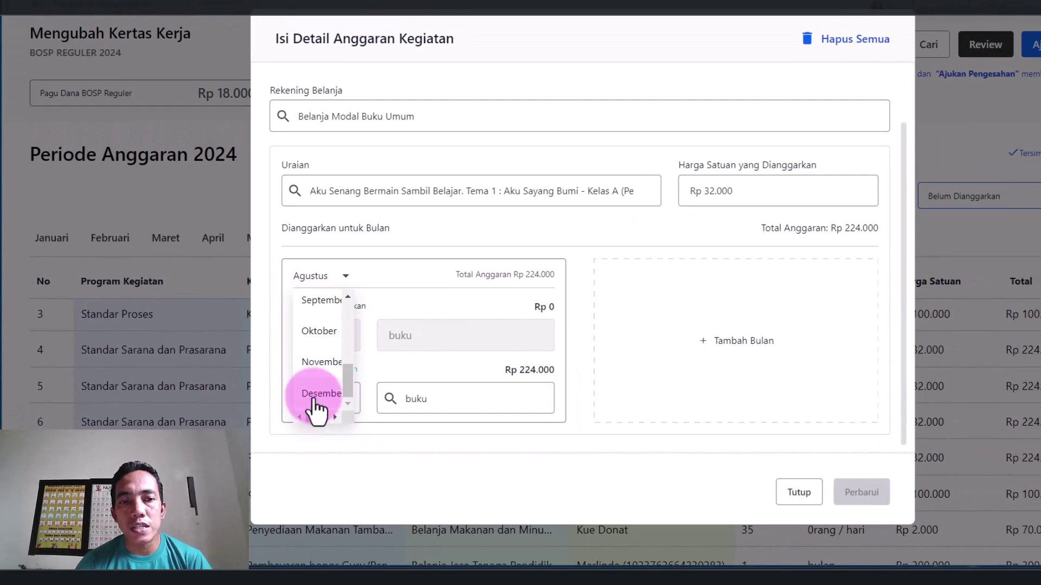
left_click(321, 363)
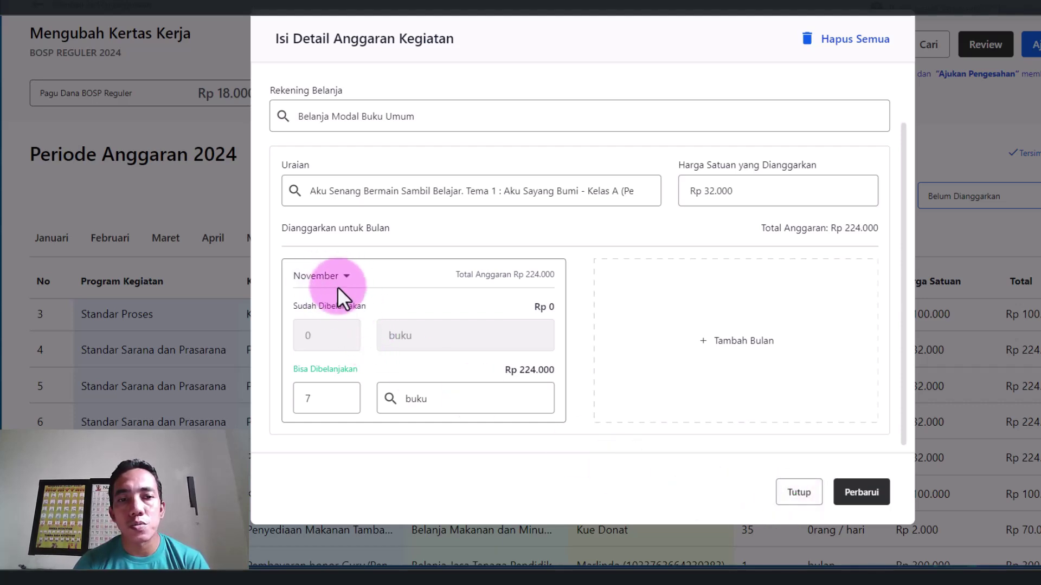
left_click(861, 493)
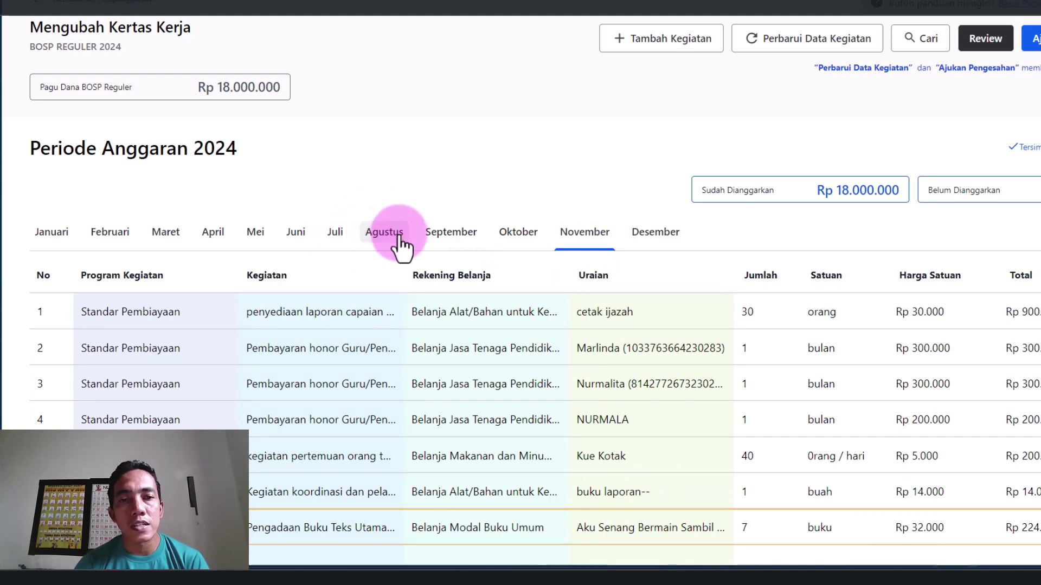
left_click(381, 244)
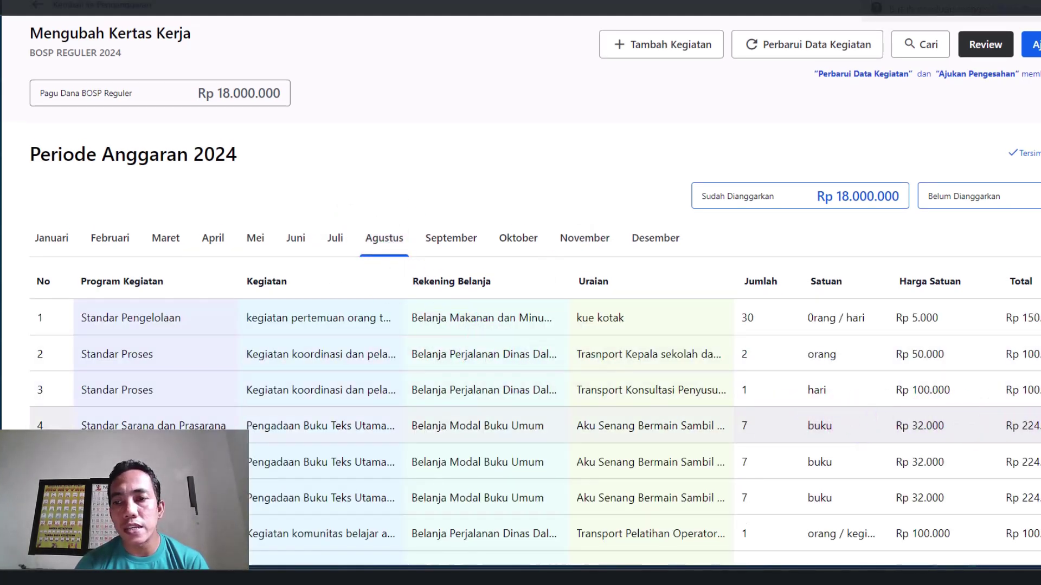
Step: Look through the November and October budget periods and return to the December budget
left_click(656, 238)
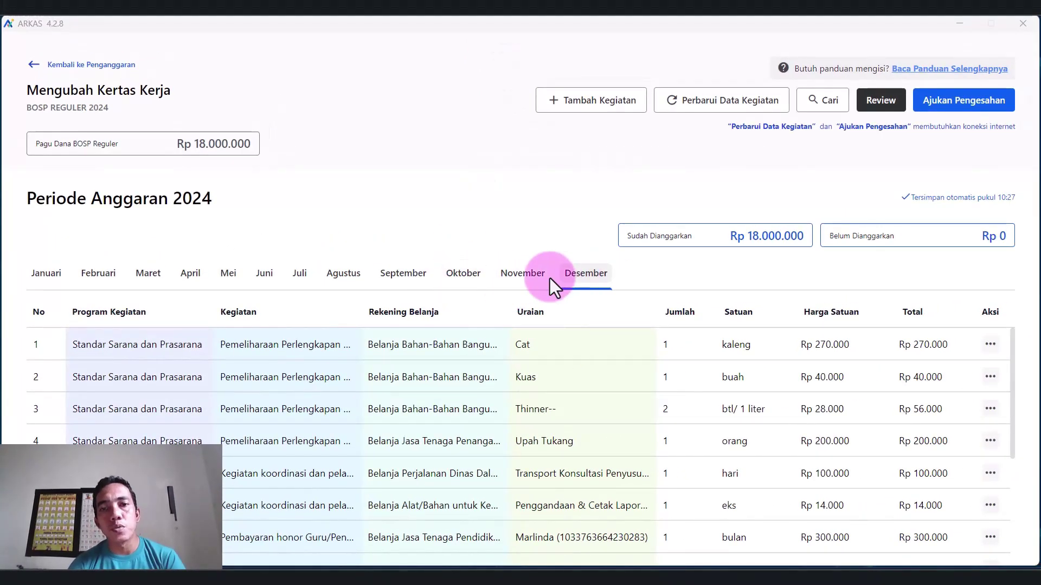
left_click(496, 278)
left_click(464, 279)
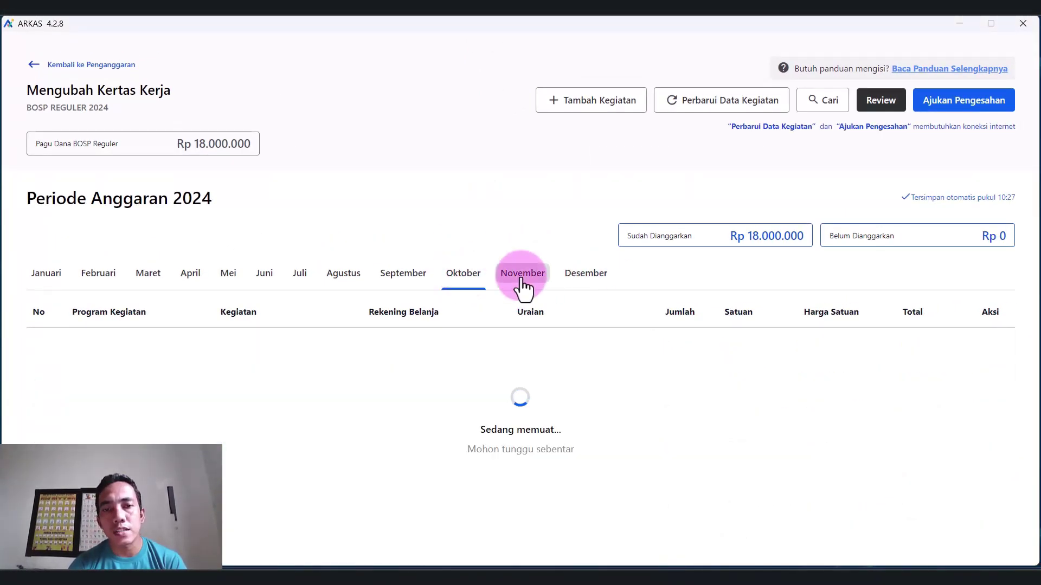
left_click(585, 279)
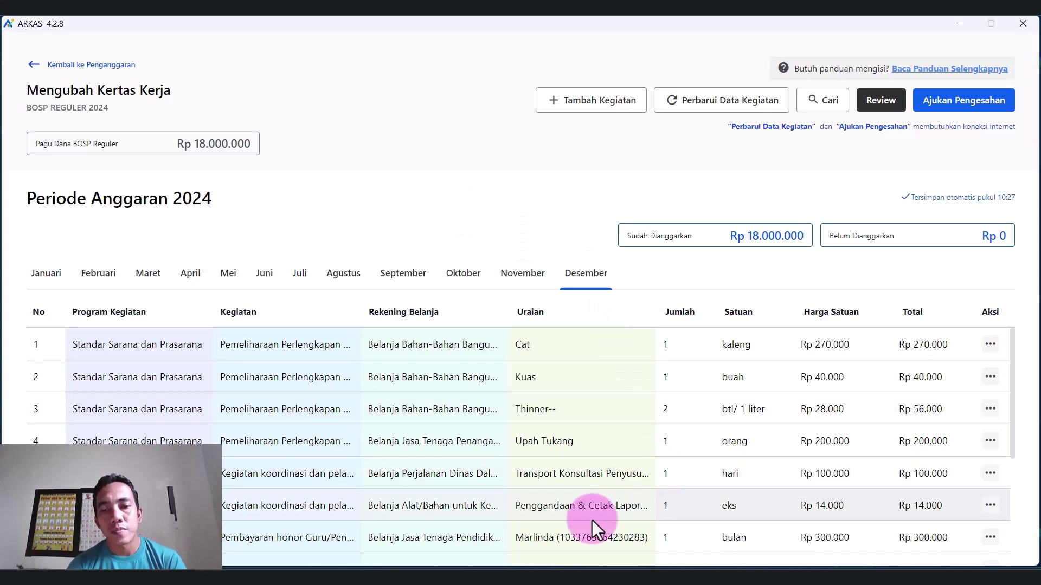
Step: Switch to the browser and read steps 10 to 13 of the "Perubahan RKAS pada ARKAS 4" guide about Belum Dianggarkan and Ajukan Pengesahan
left_click(493, 580)
scroll(391, 461, "up", 12)
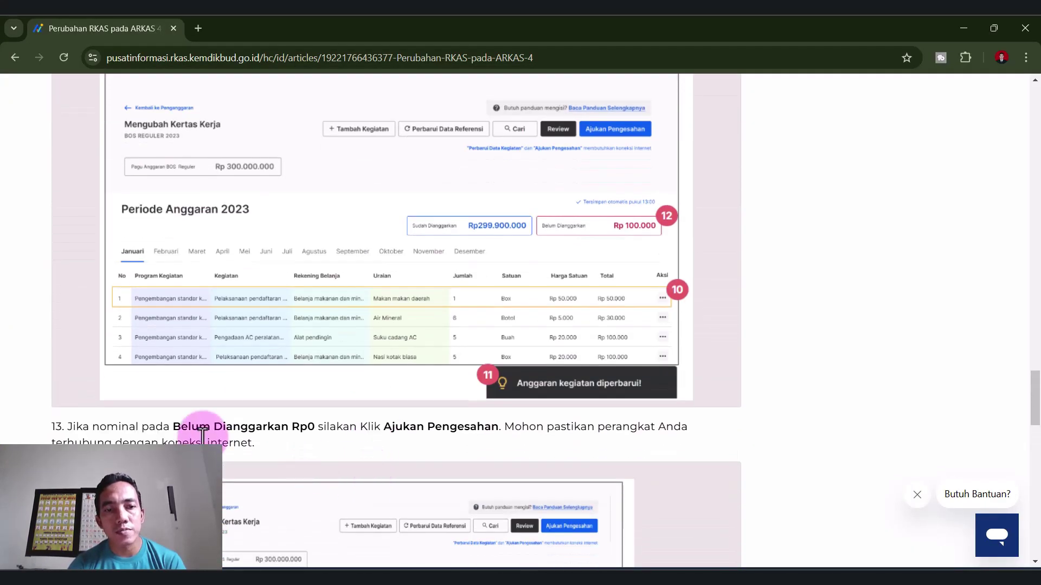
scroll(198, 425, "up", 5)
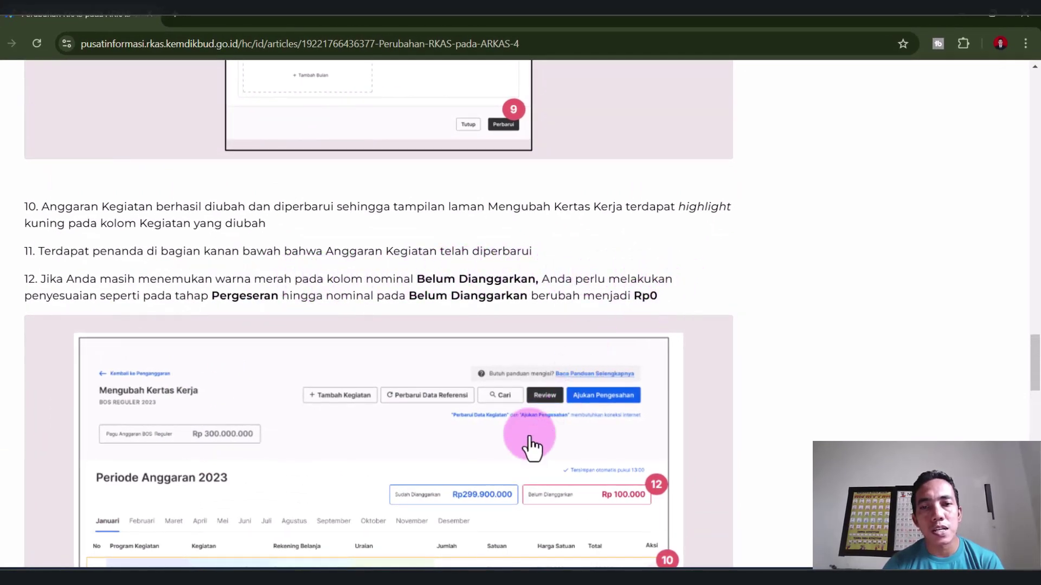
scroll(532, 444, "down", 1)
scroll(309, 448, "down", 1)
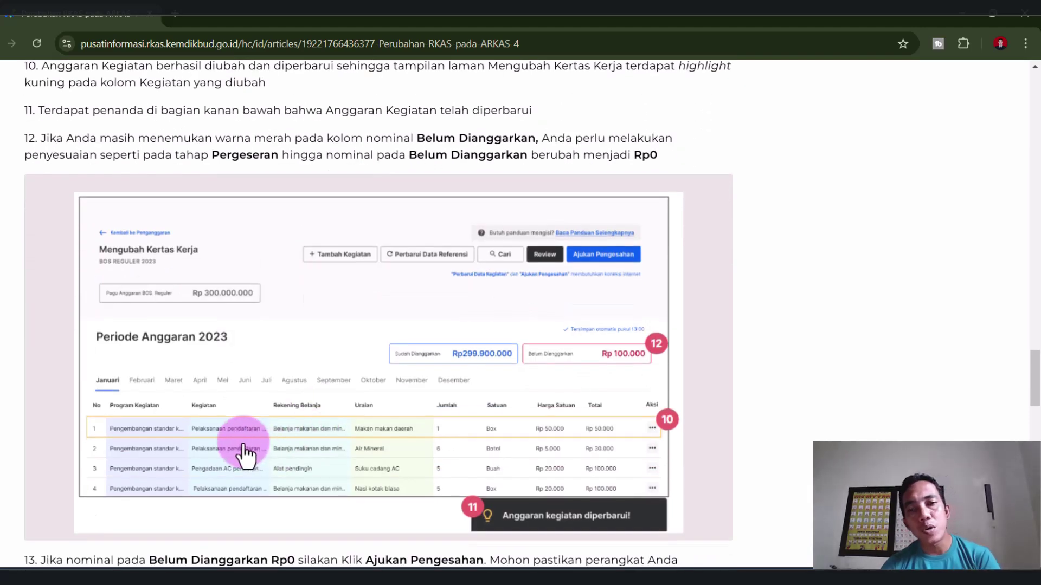
scroll(244, 456, "down", 1)
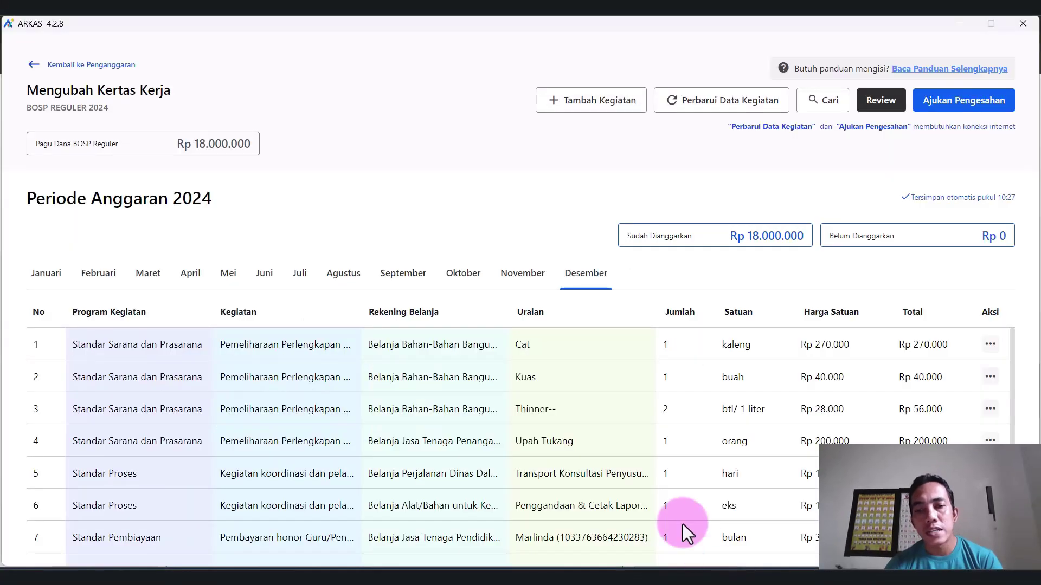
Step: Back in ARKAS, edit the December item Cat and change its Rekening Belanja to the Aset account Belanja Modal Audio Visual
scroll(623, 464, "down", 3)
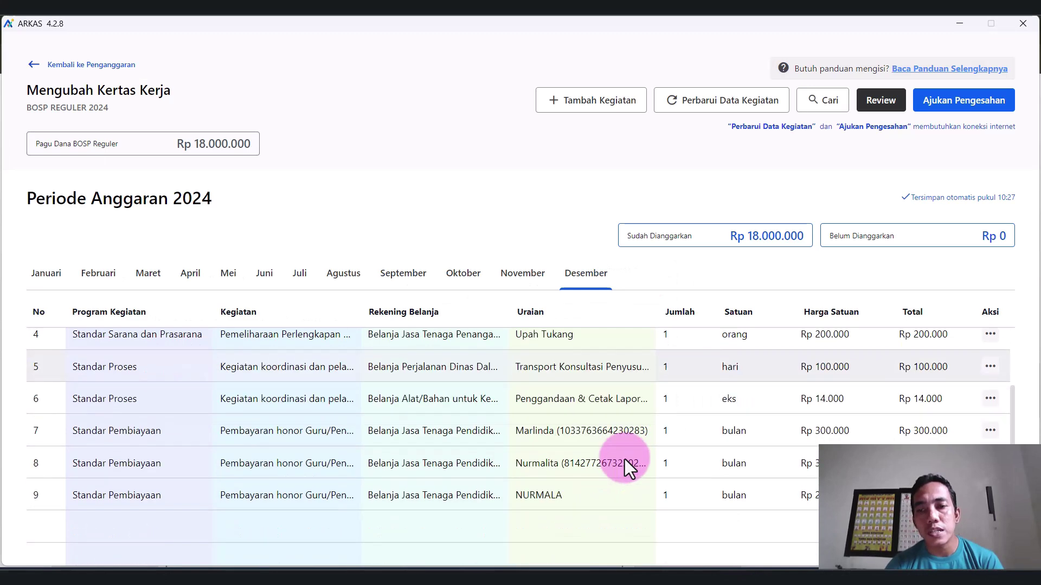
scroll(805, 466, "up", 3)
scroll(806, 471, "down", 3)
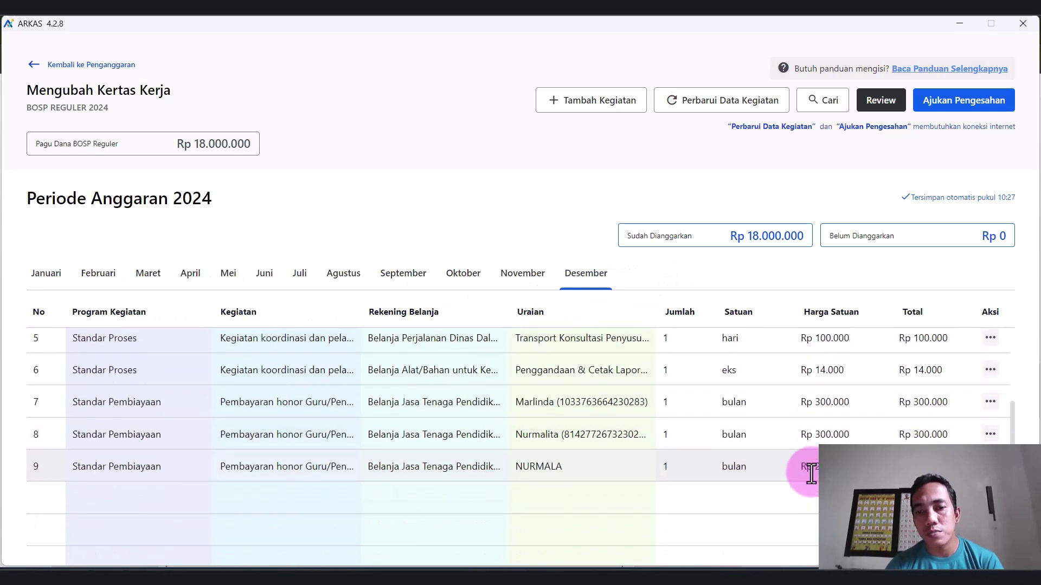
scroll(730, 476, "up", 3)
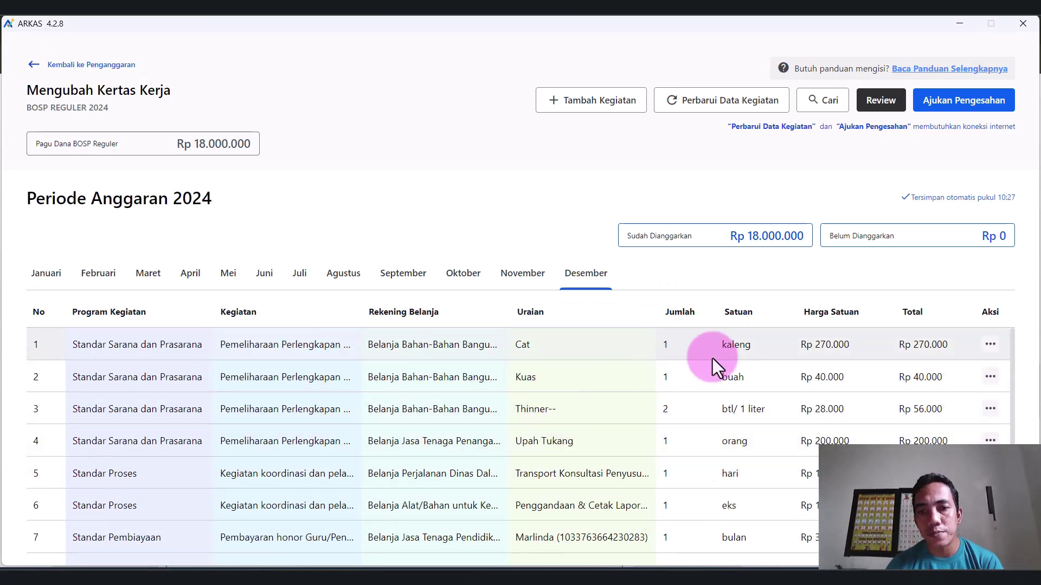
left_click(989, 347)
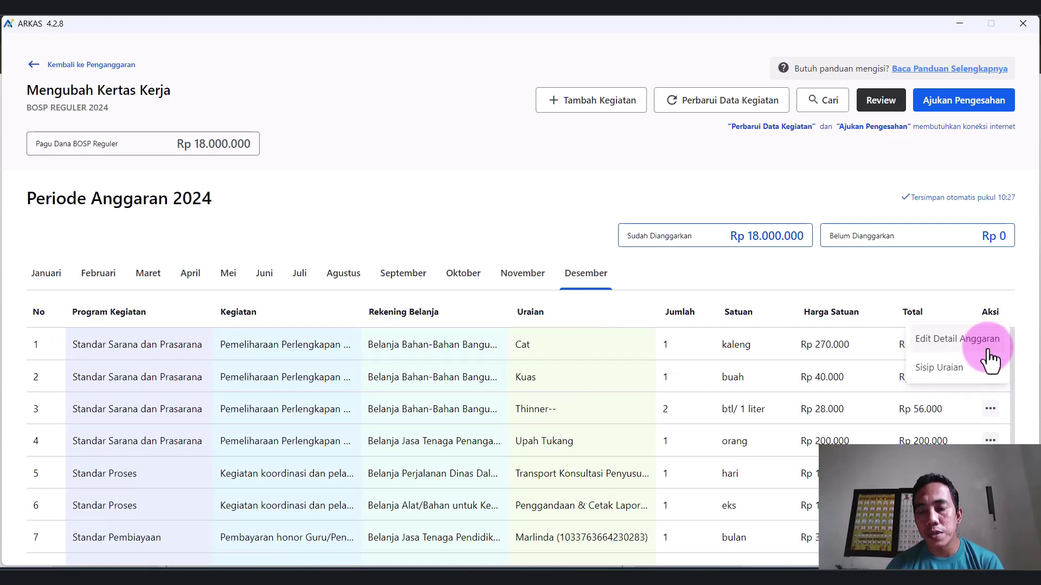
left_click(955, 337)
left_click(448, 219)
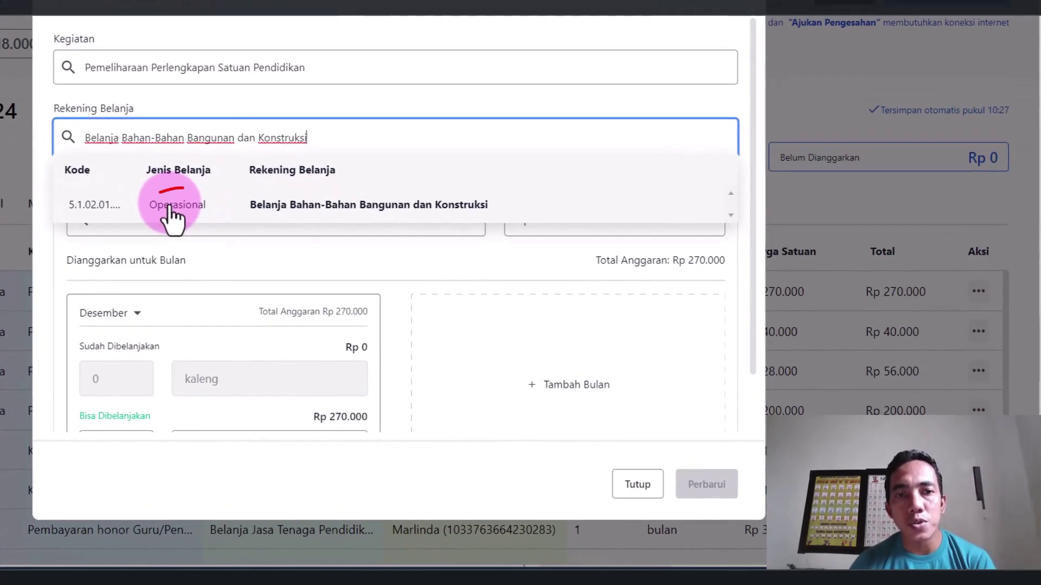
mouse_move(170, 207)
left_mouse_down()
mouse_move(217, 216)
mouse_move(179, 227)
mouse_move(142, 207)
mouse_move(179, 188)
left_mouse_up()
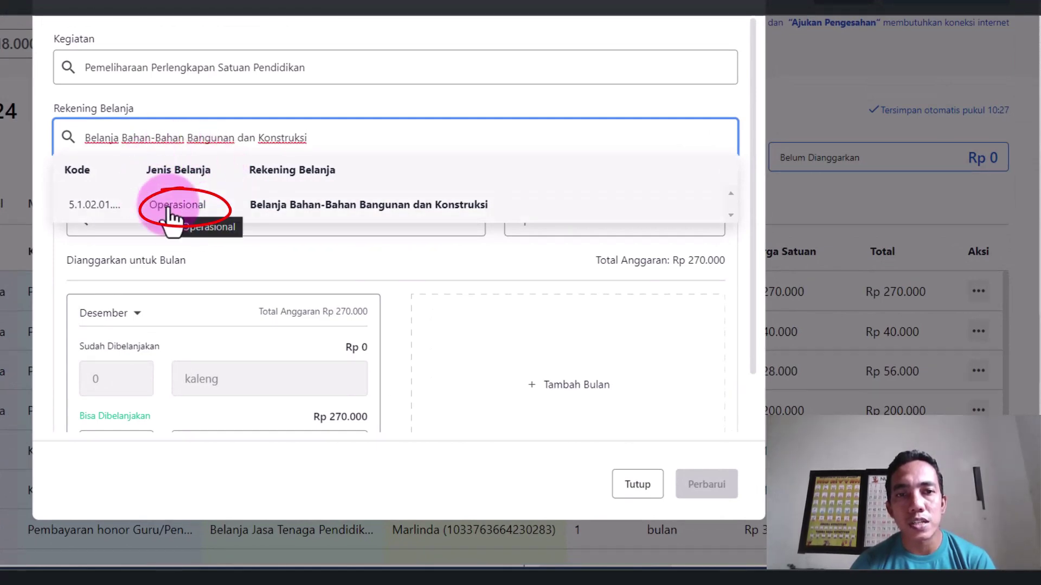
left_click_drag(346, 134, 92, 139)
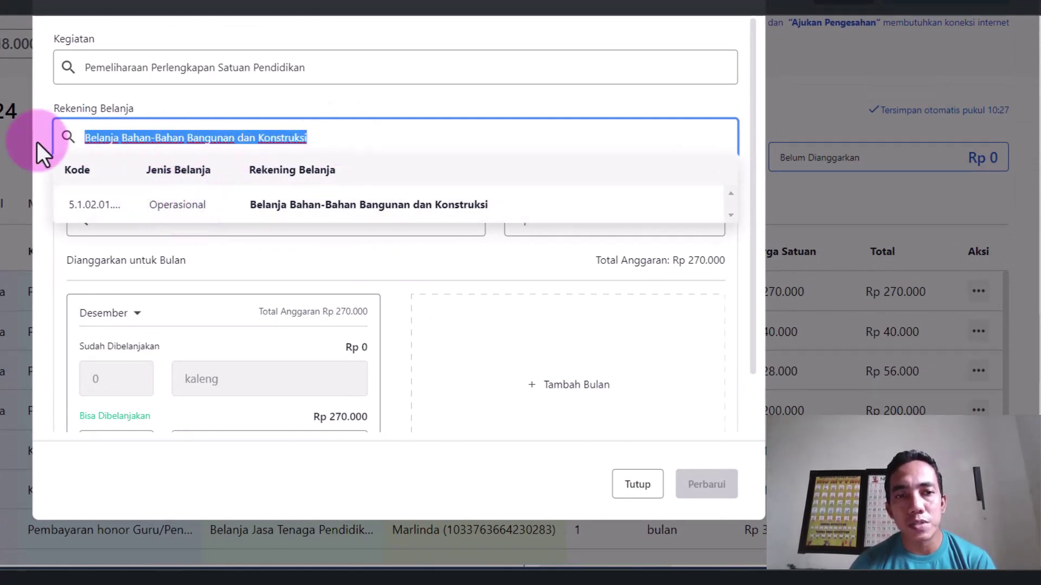
type("aset")
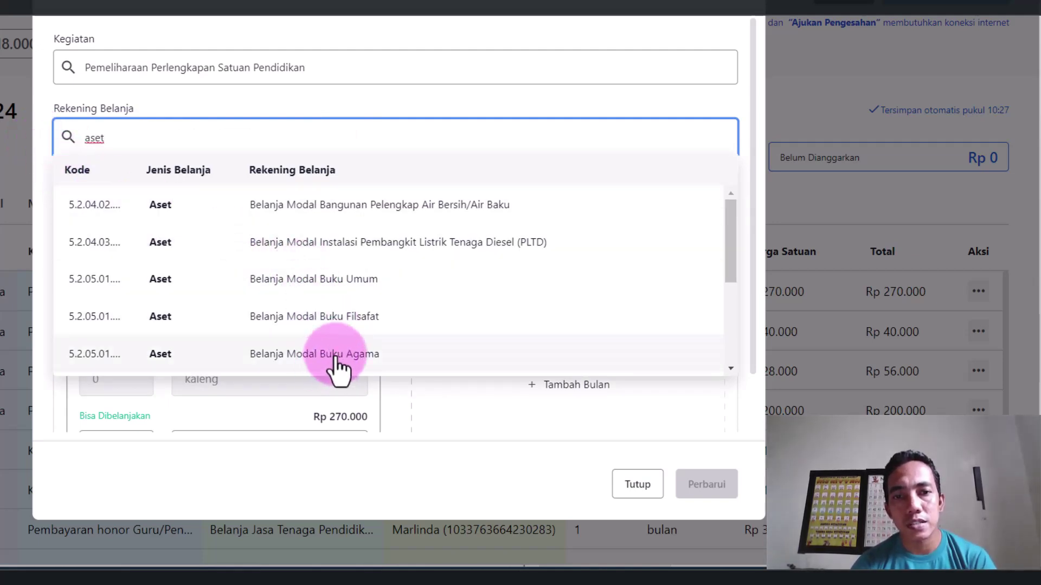
scroll(347, 304, "down", 5)
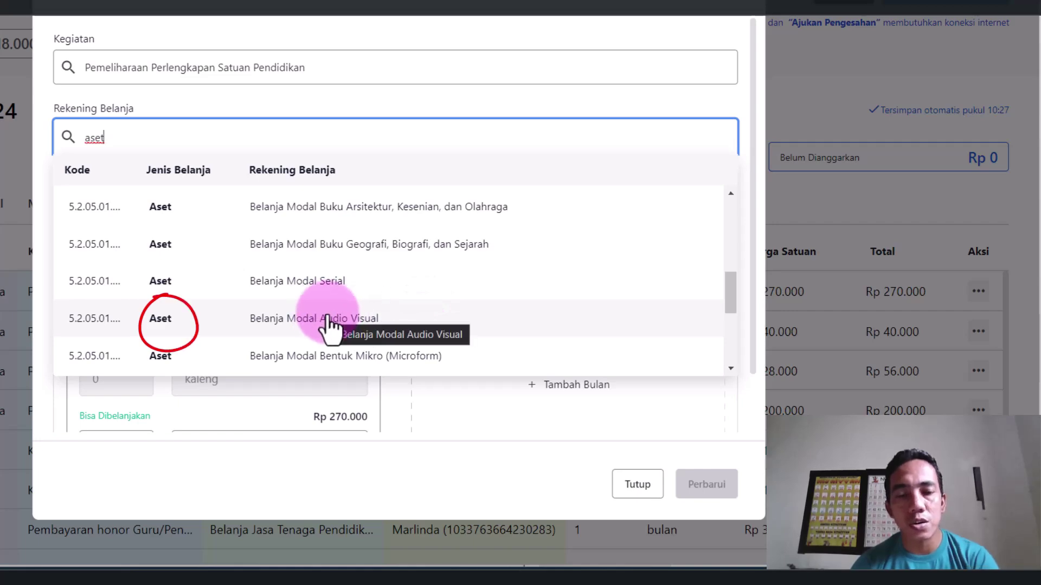
left_click(165, 325)
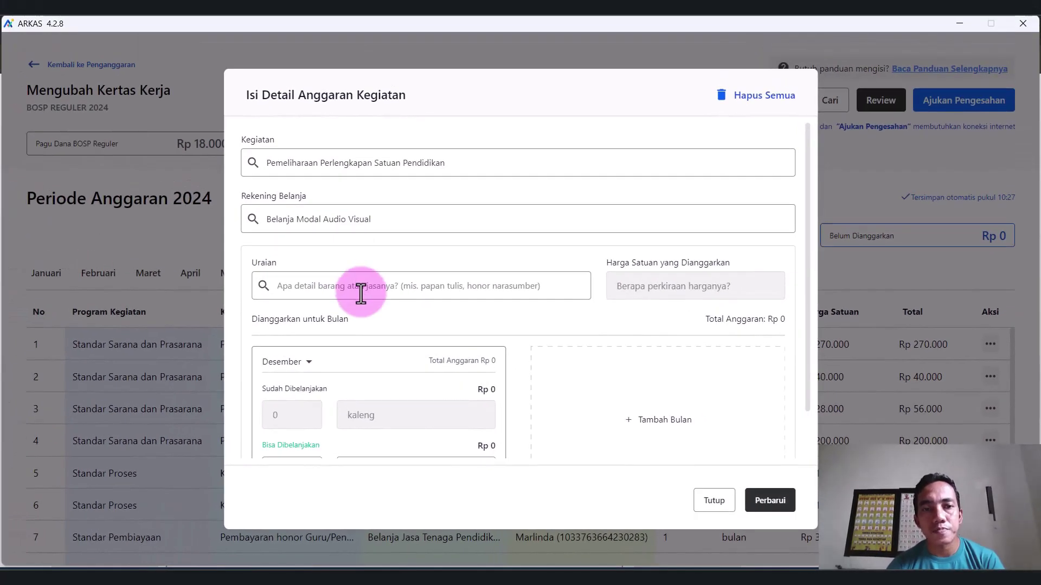
Step: Set the Uraian to "Belanja Modal Elektronik TOA wireless (JKN)-Syamtalira Aron" at Rp 200.000 for 1 Paket in December, and update the item
left_click(318, 269)
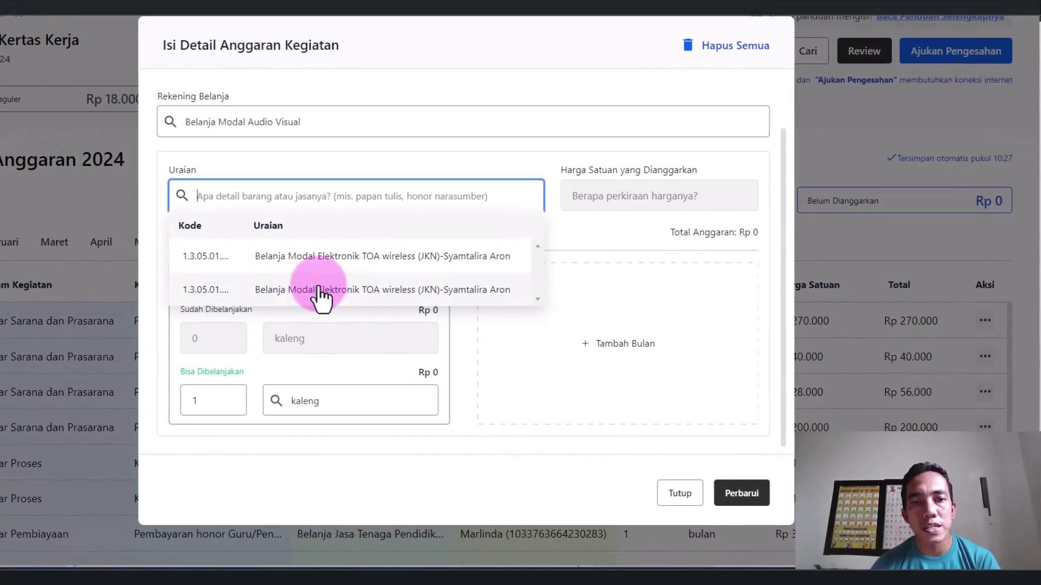
left_click(320, 291)
left_click(605, 254)
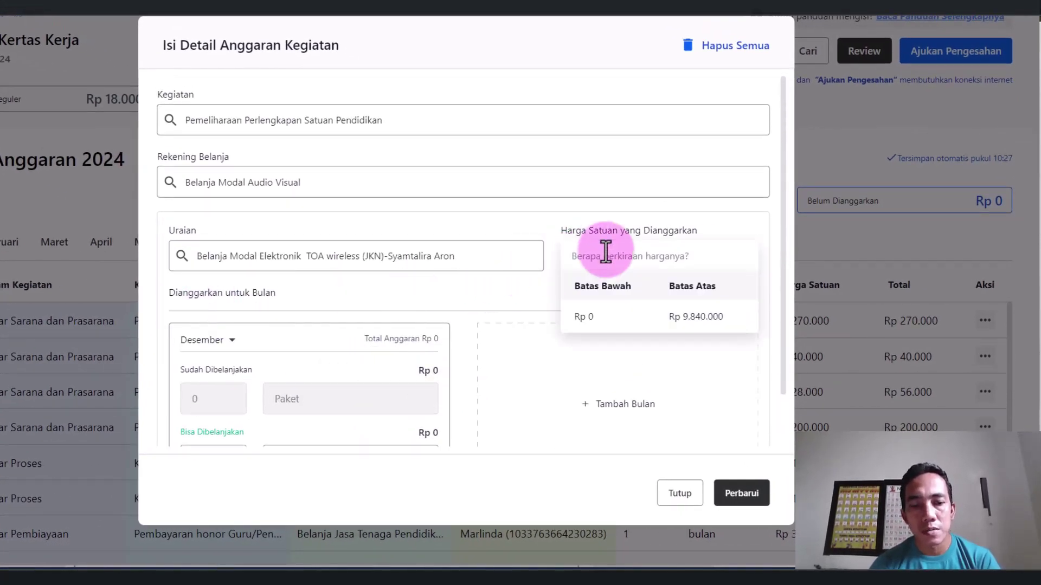
type("2")
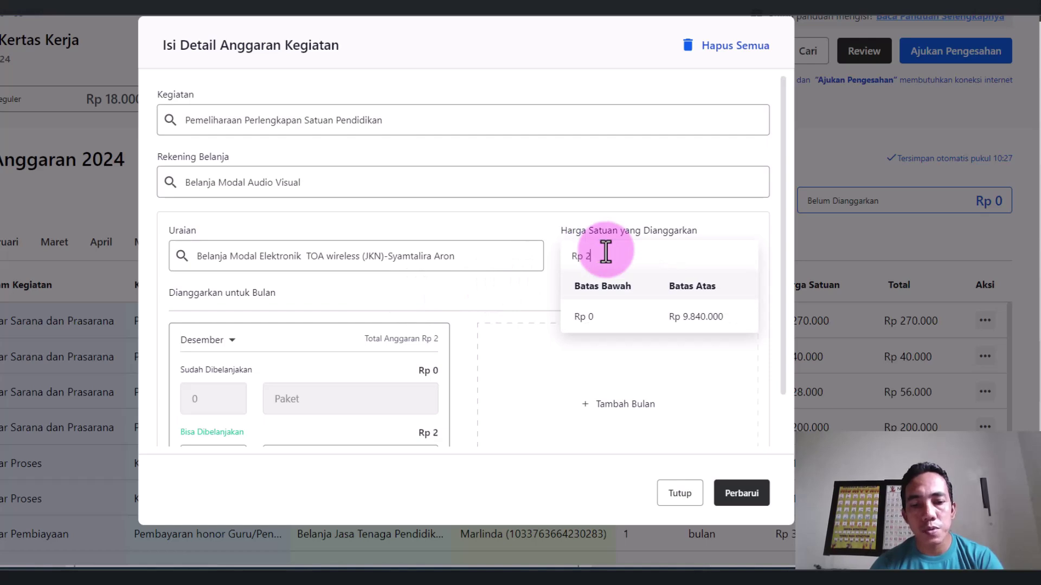
type("00.000")
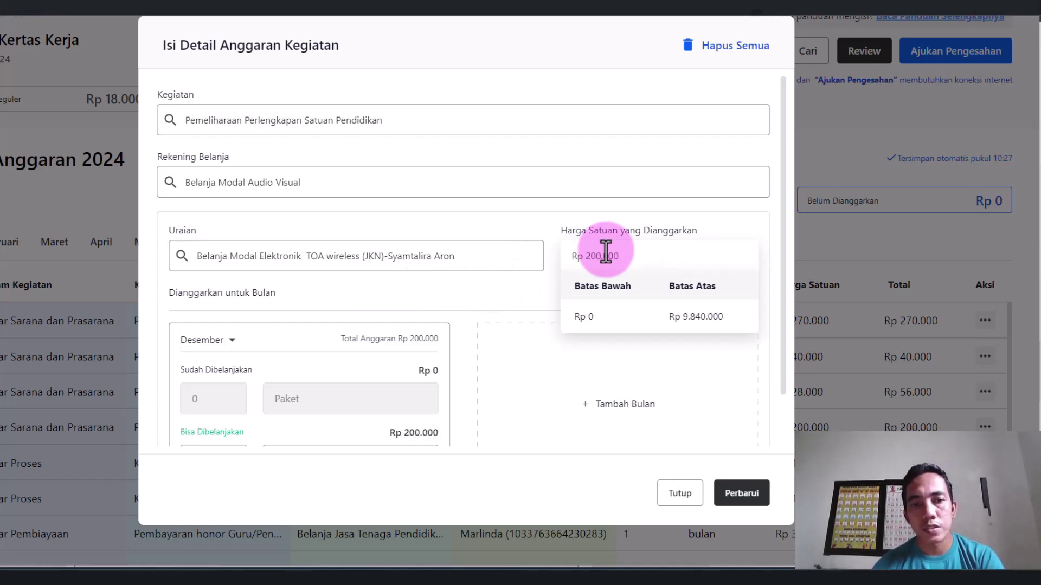
left_click(207, 347)
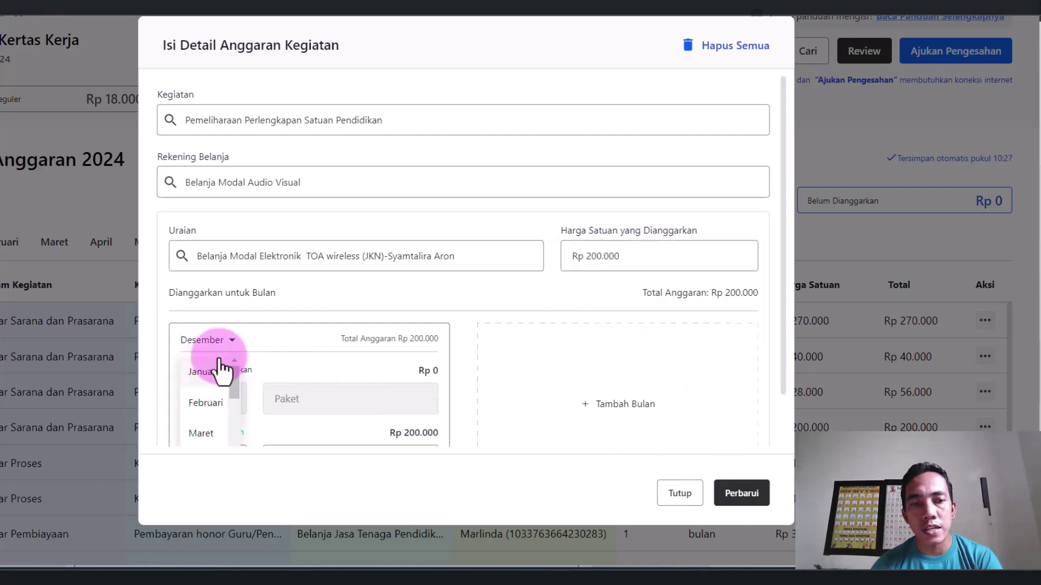
left_click(260, 310)
scroll(261, 391, "down", 1)
left_click(232, 414)
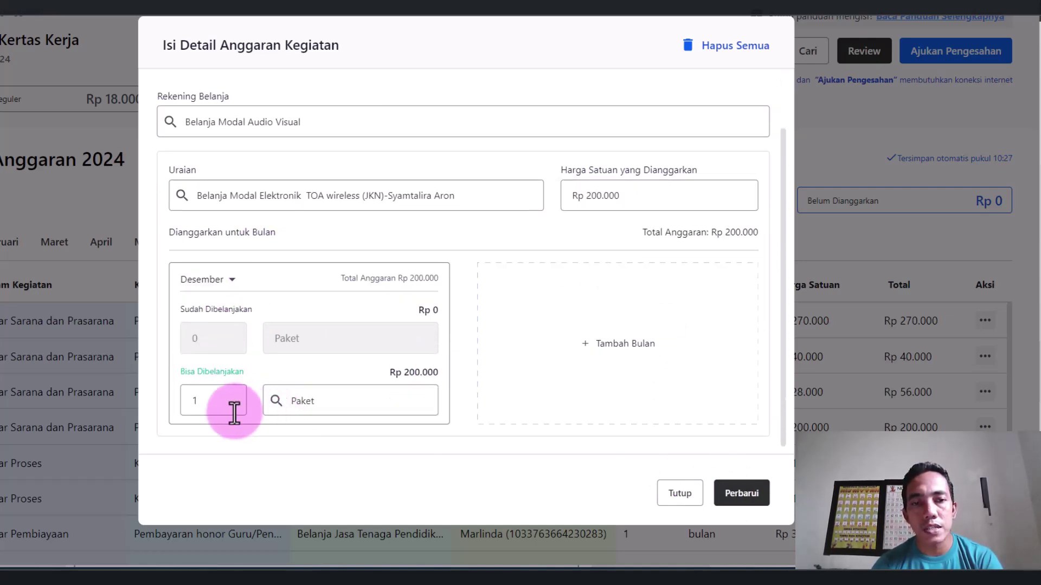
type("1")
left_click(742, 495)
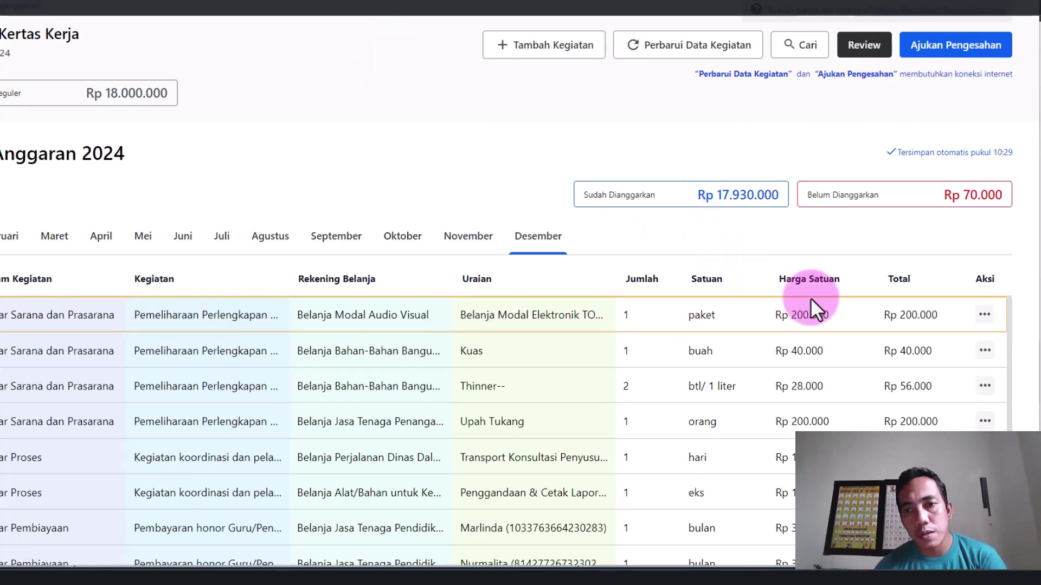
Step: Restore the first December item to Cat, 1 kaleng at Rp 270.000, under its building materials account
left_click(984, 315)
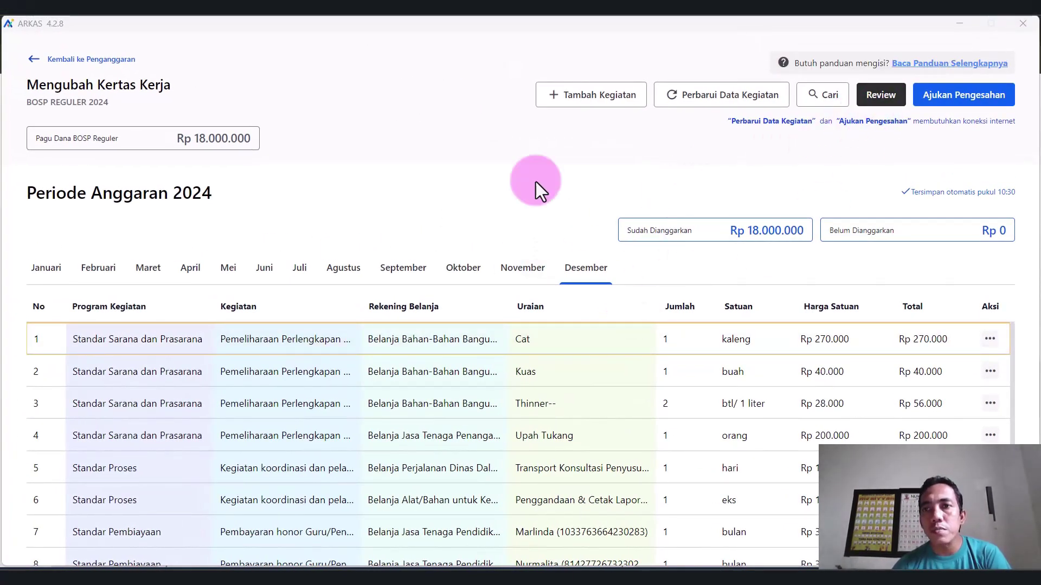
Step: Review the worksheet and compare the budget totals of Periode Salur Tahap 1 and Periode Salur Tahap 2
left_click(884, 98)
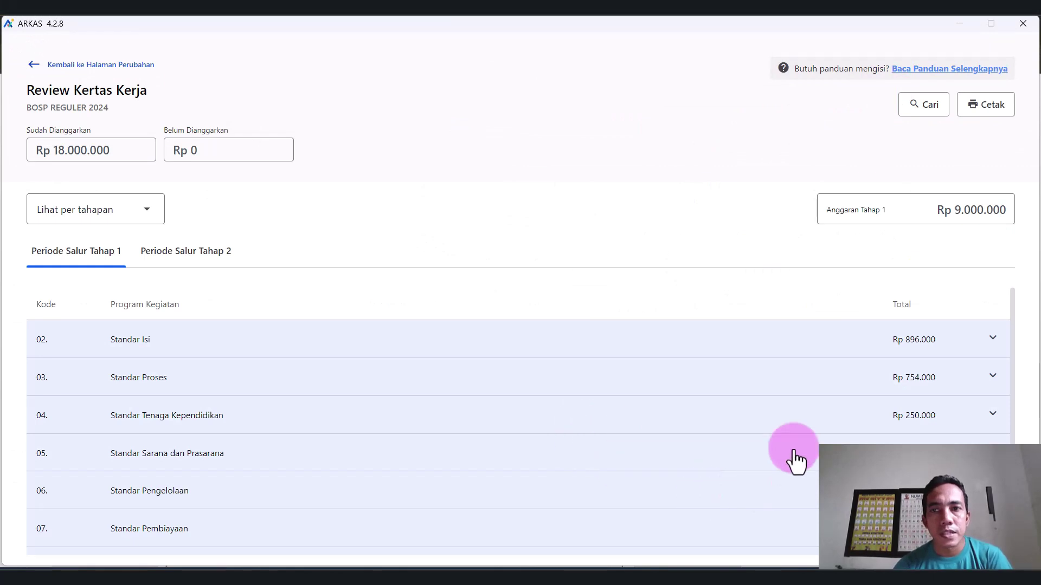
left_click(172, 256)
left_click(103, 256)
left_click(163, 257)
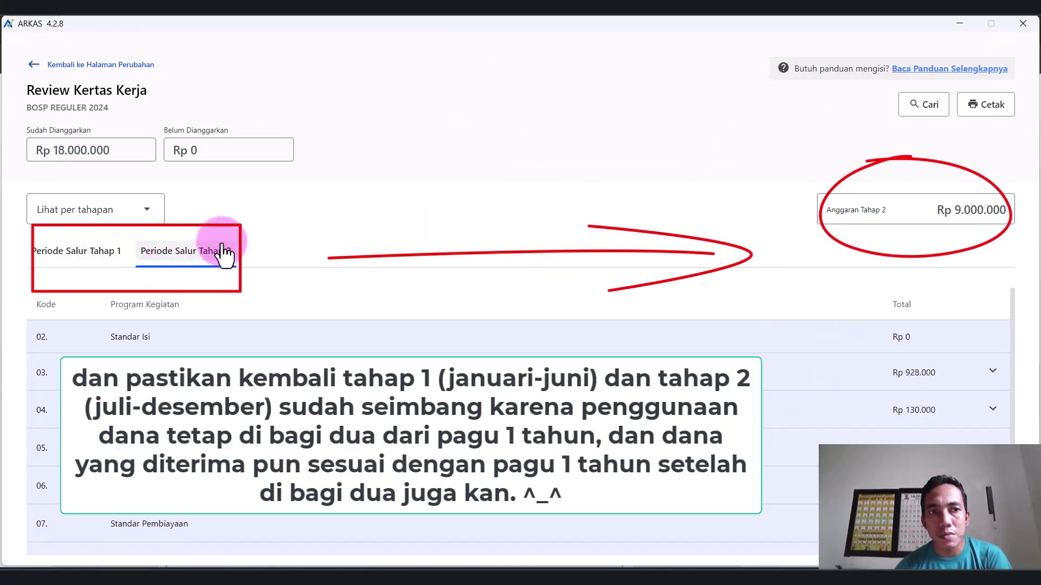
left_click(100, 255)
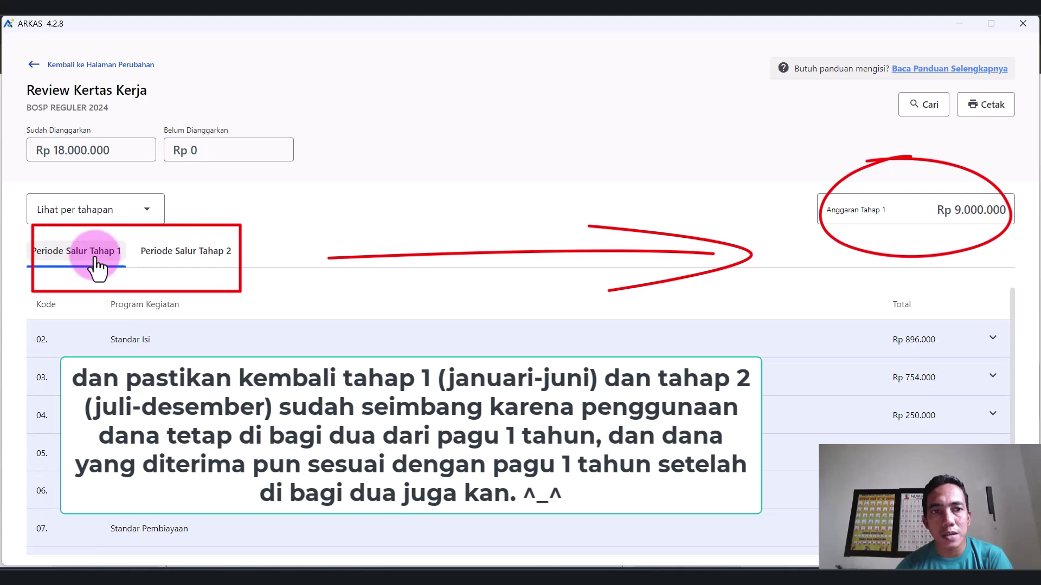
left_click(154, 251)
left_click(105, 255)
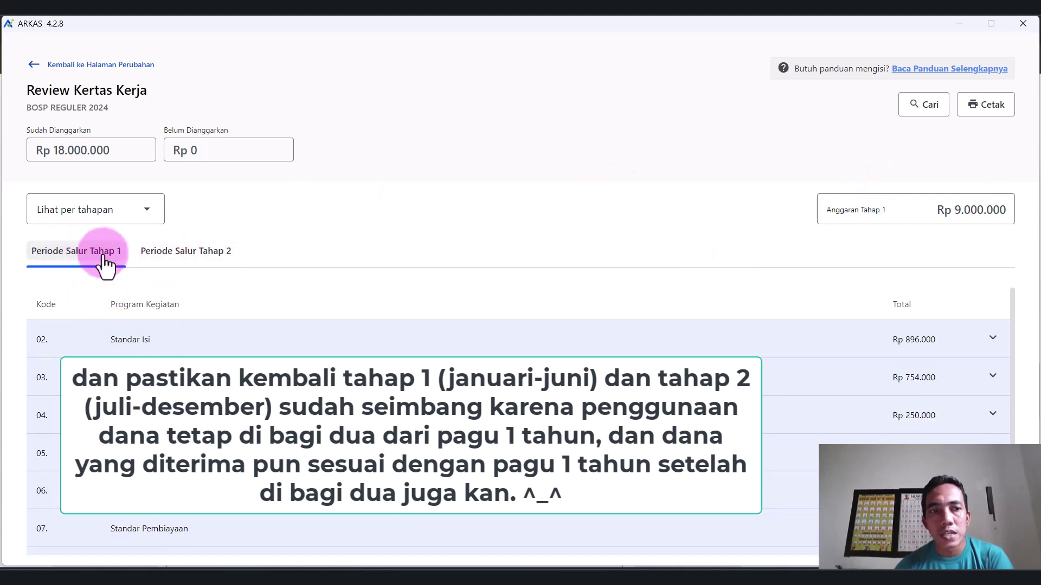
left_click(184, 252)
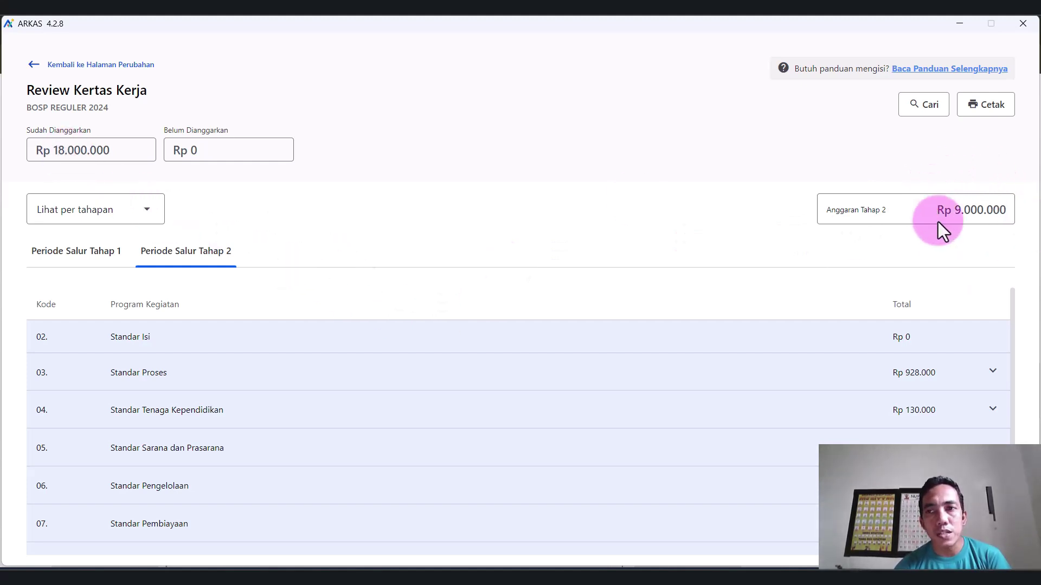
left_click(97, 261)
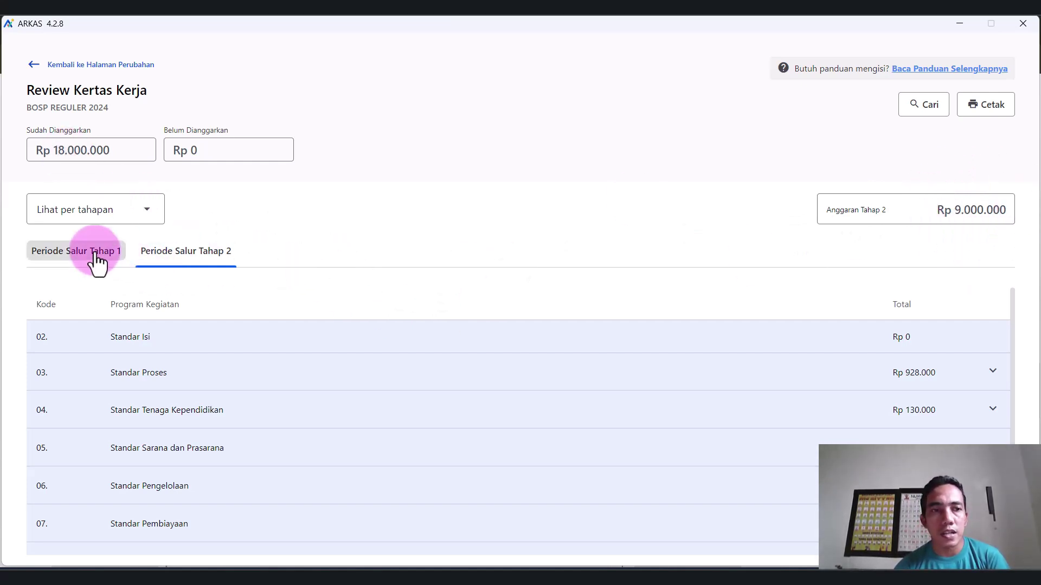
left_click(191, 265)
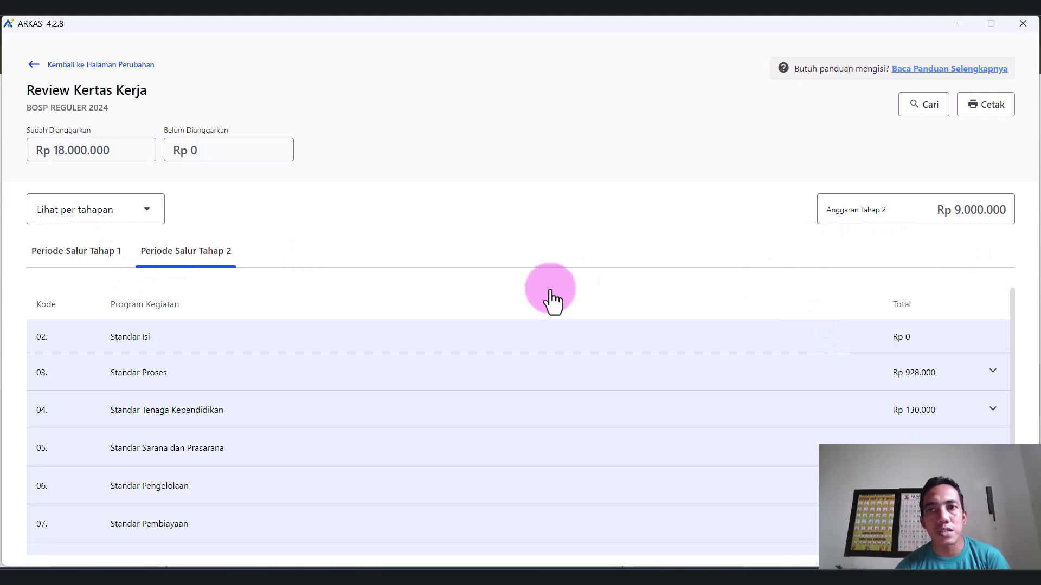
Step: Leave the review and worksheet, go to Penatausahaan, and examine the status notice of BKU BOSP Reguler 2024
left_click(34, 64)
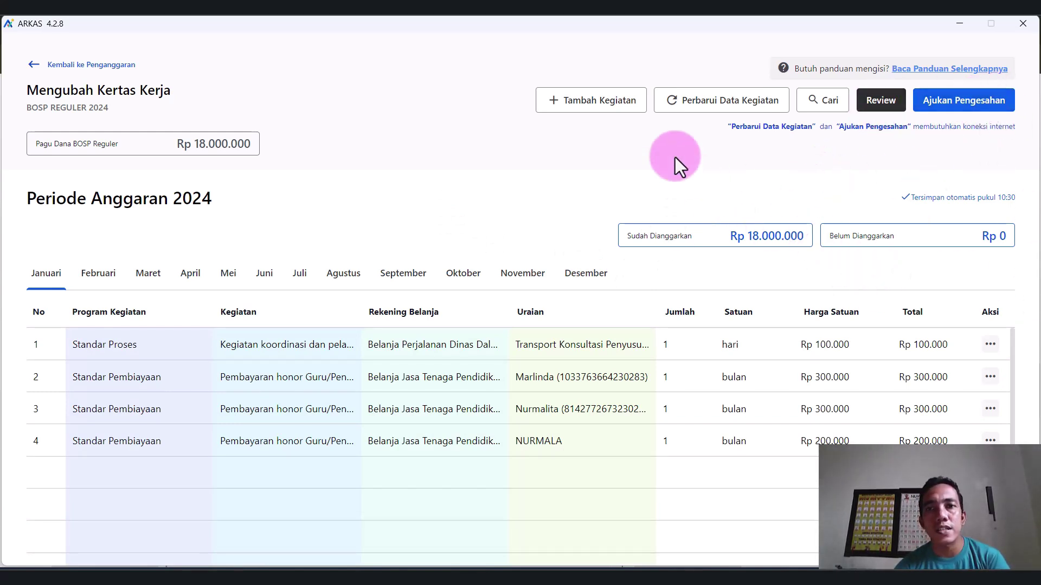
left_click(33, 65)
left_click(71, 144)
scroll(385, 253, "down", 3)
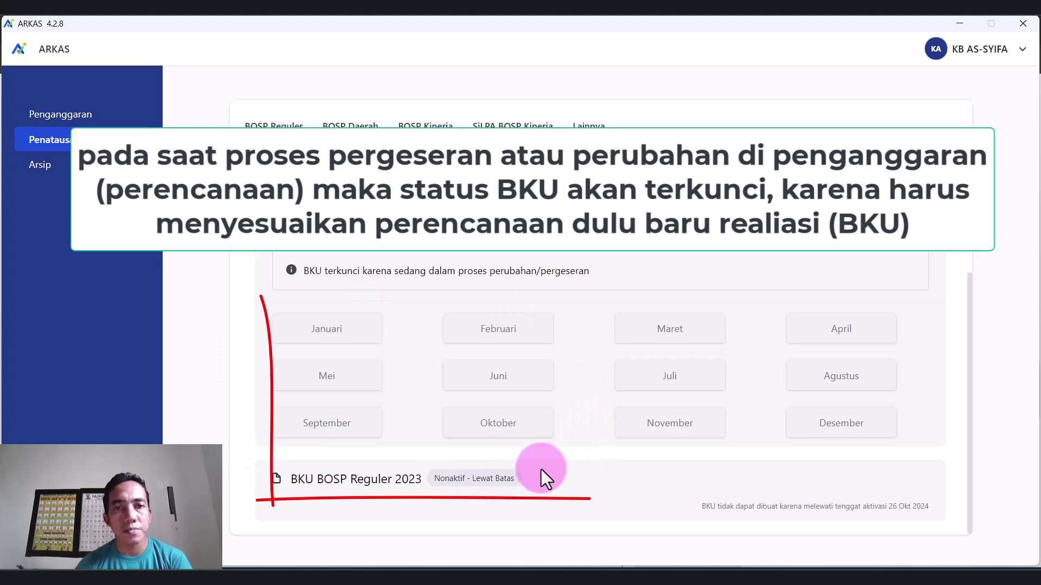
left_click_drag(302, 269, 607, 269)
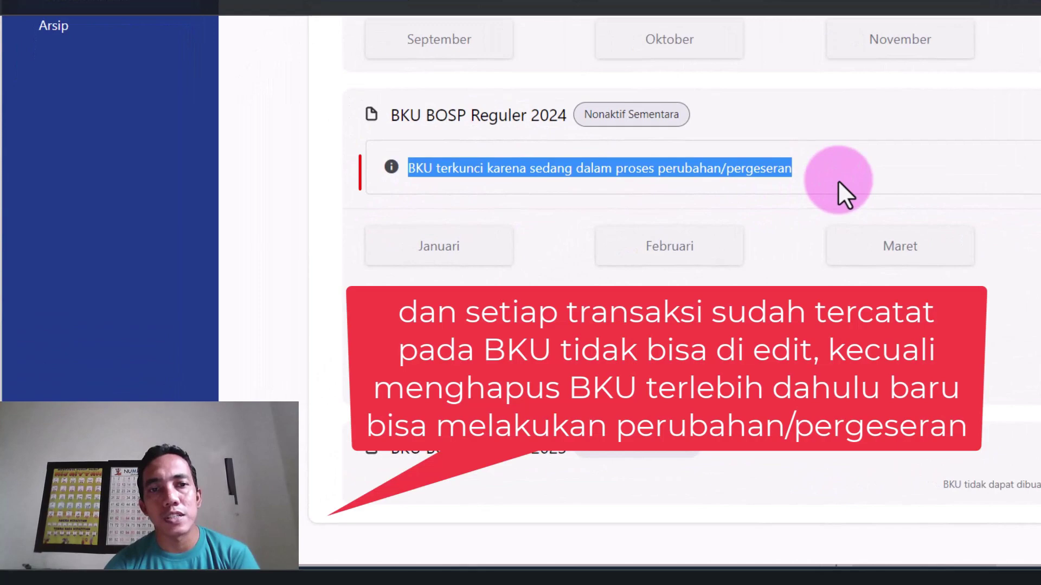
Step: Compare the 2024 status of the BOSP Reguler BKU in Penatausahaan with that of its Kertas Kerja in Penganggaran
left_click(624, 279)
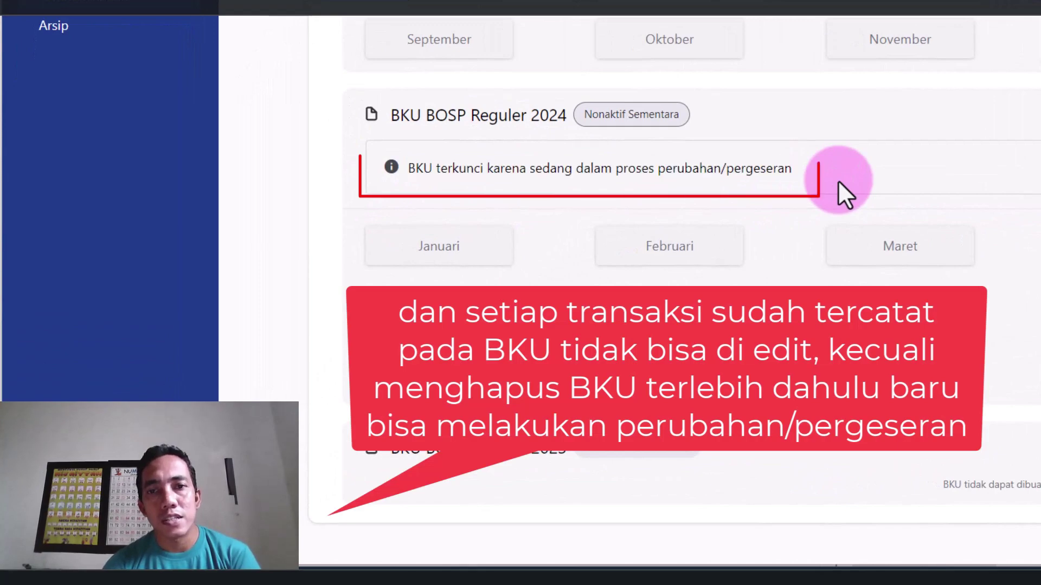
scroll(813, 446, "up", 4)
scroll(815, 449, "down", 2)
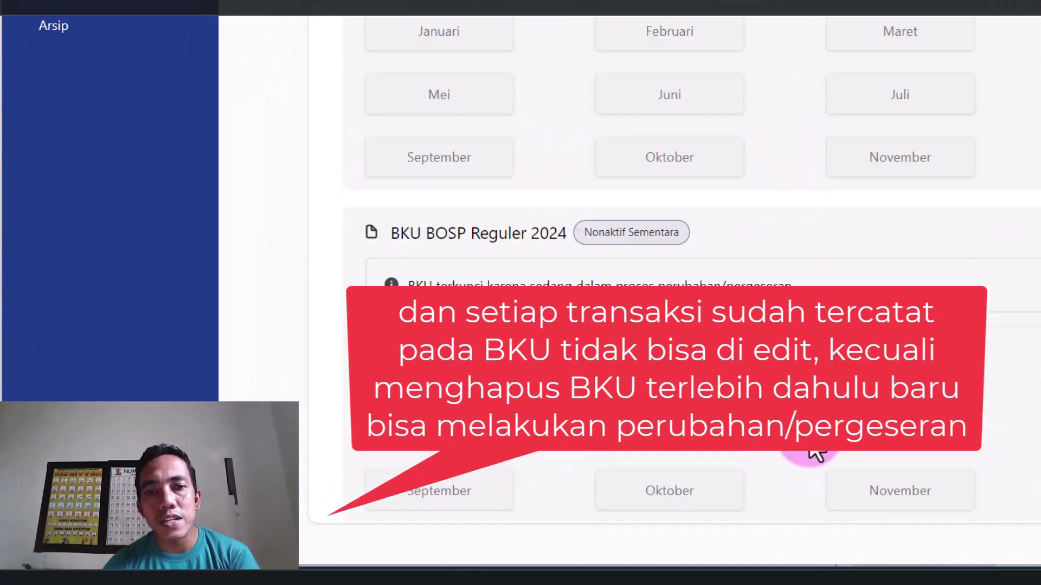
scroll(816, 452, "down", 2)
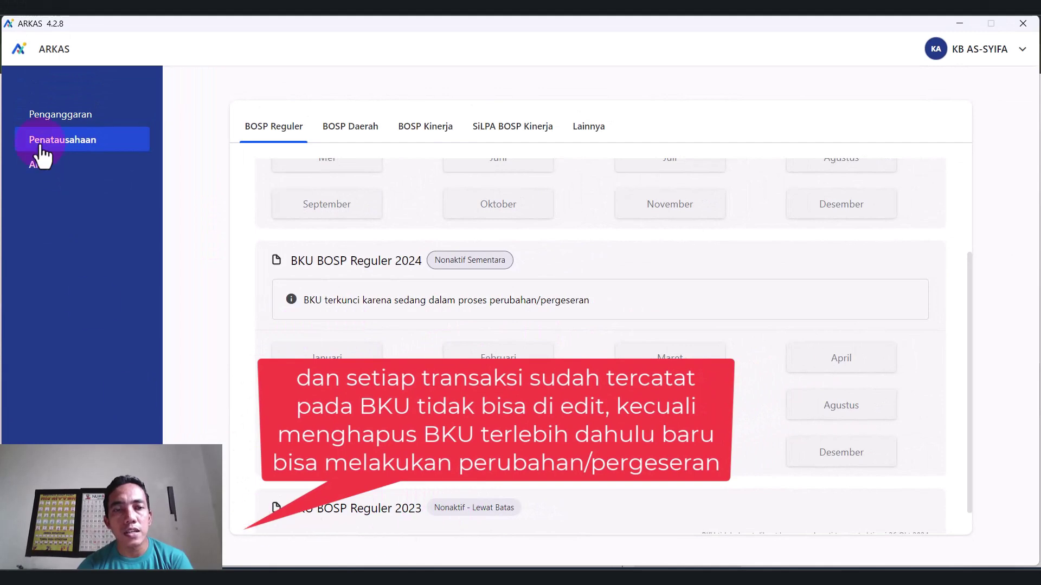
left_click(38, 115)
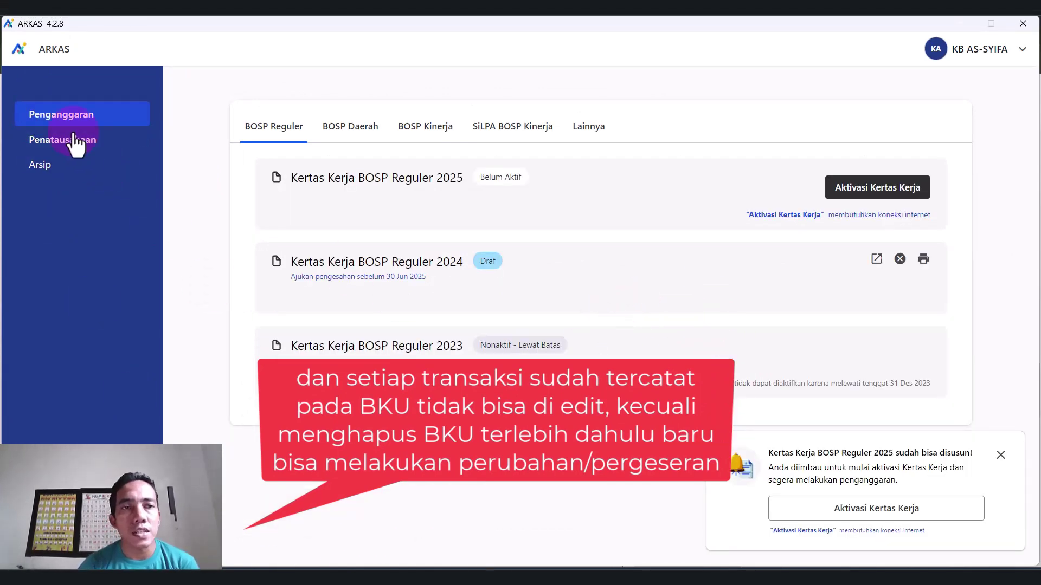
left_click(82, 153)
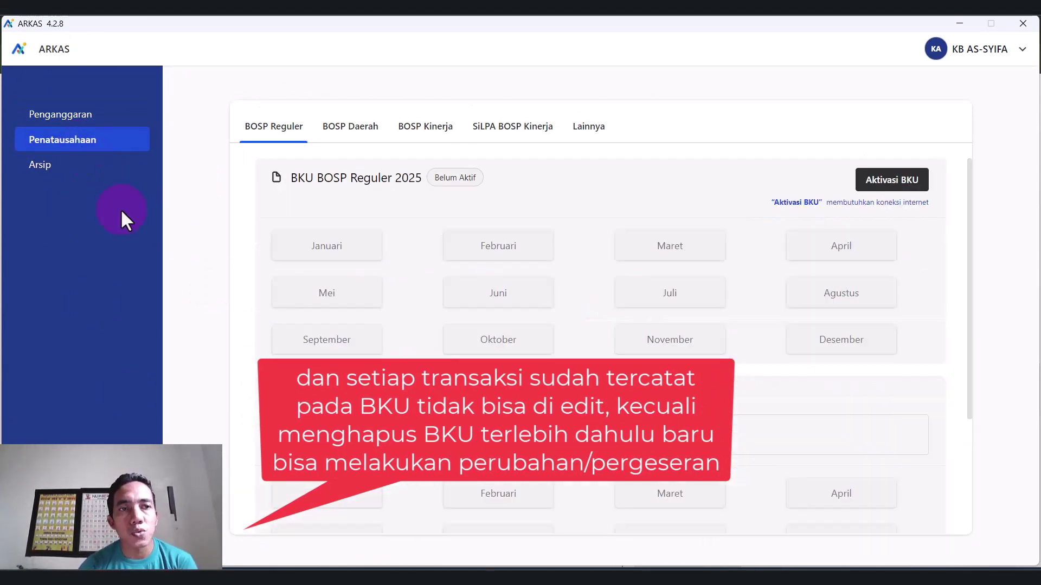
left_click(70, 117)
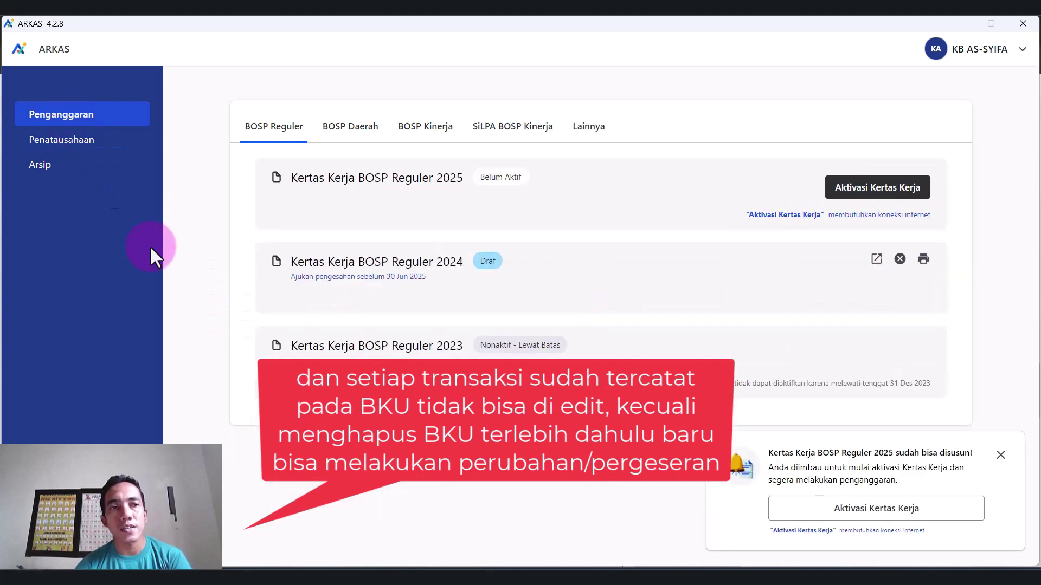
left_click(71, 150)
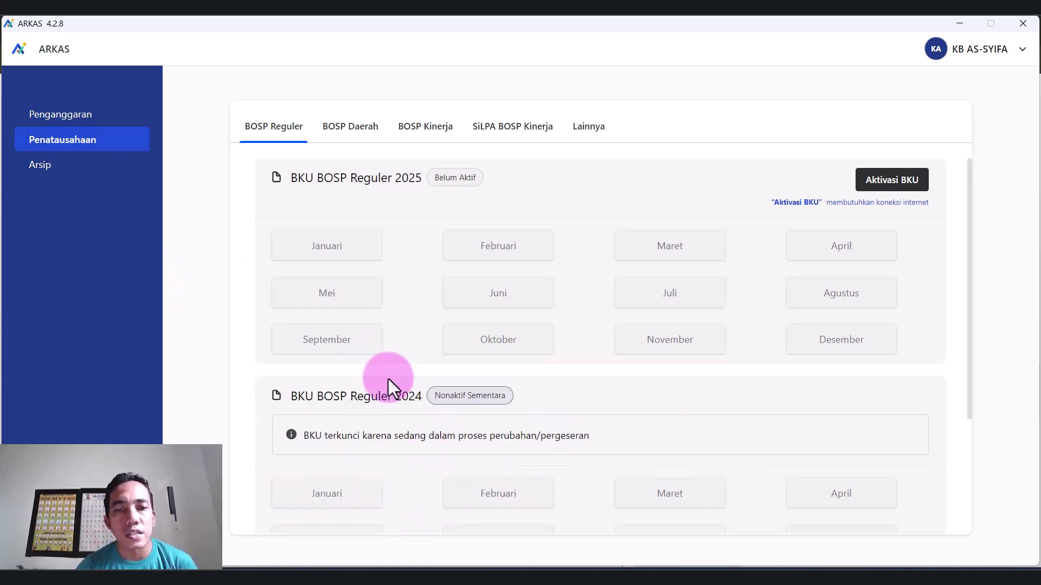
Step: Open Kertas Kerja BOSP Reguler 2024 from Penganggaran, submit it for approval with Ajukan Pengesahan, and close the sending notice
left_click(52, 122)
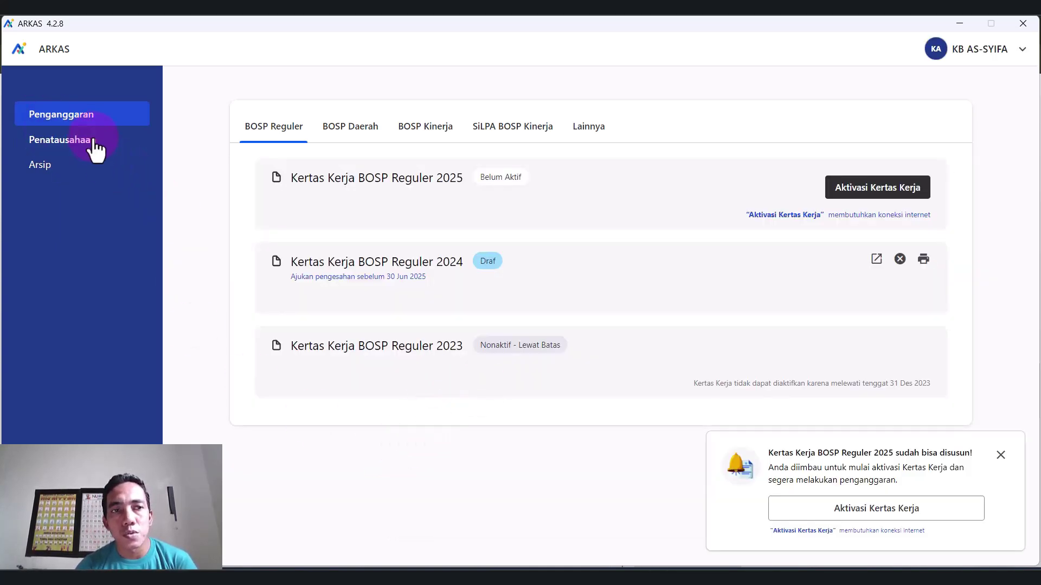
left_click(877, 259)
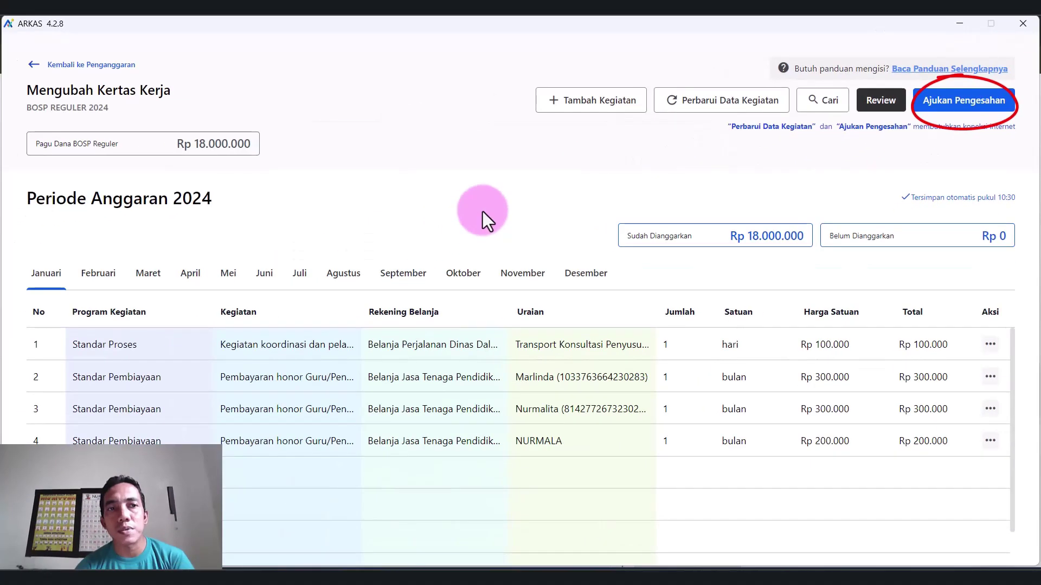
left_click(951, 107)
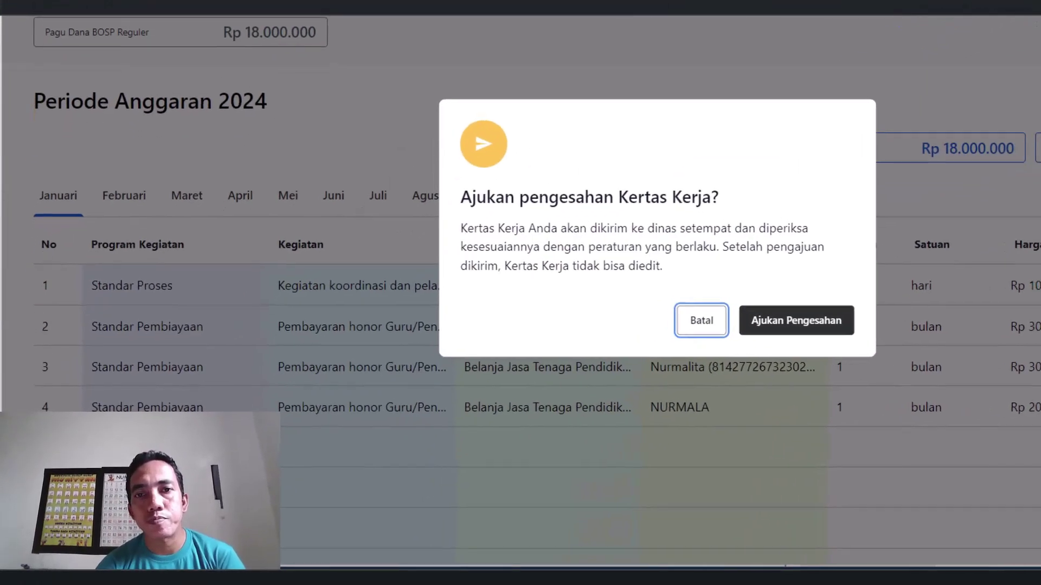
left_click_drag(462, 224, 670, 234)
left_click_drag(757, 244, 616, 249)
left_click(555, 246)
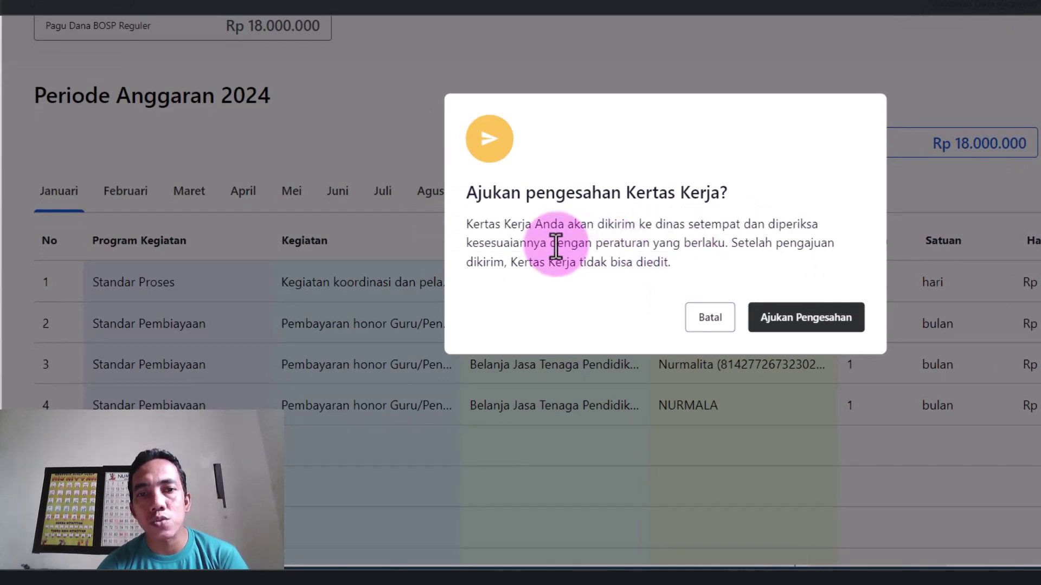
left_click(803, 324)
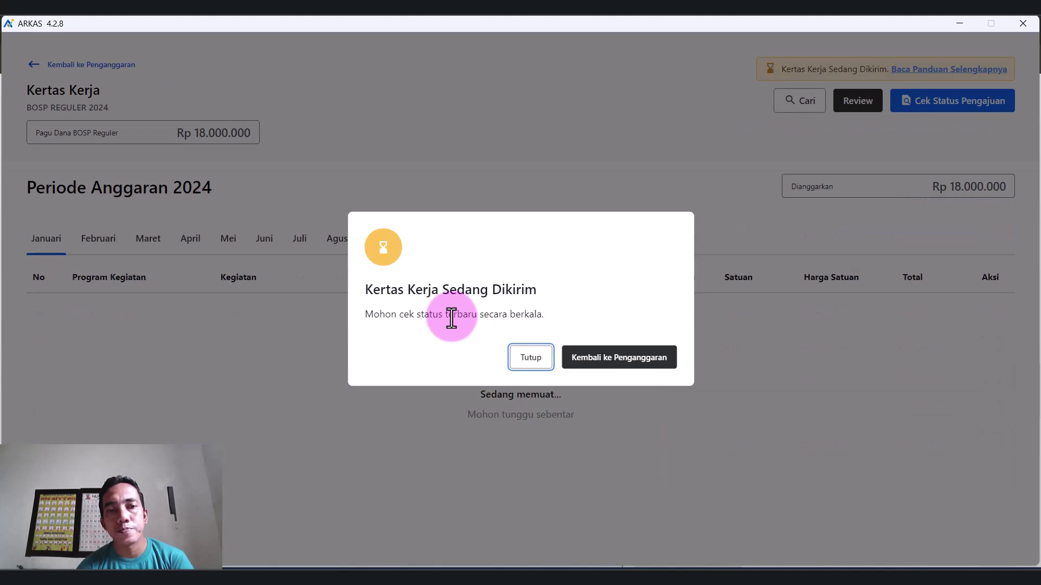
left_click(531, 357)
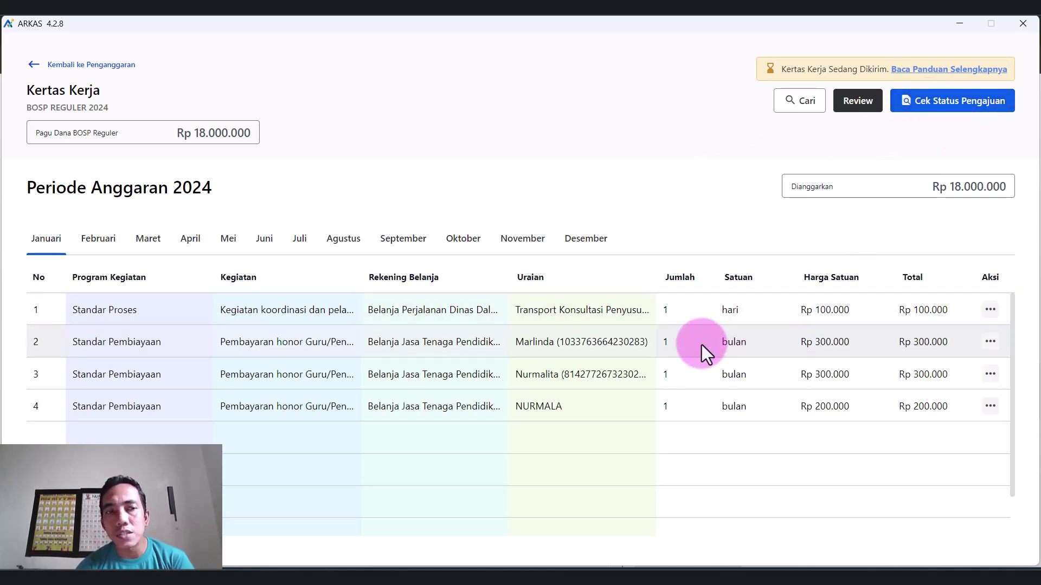
Step: Check the submission status of the 2024 worksheet, read the notice on the review time by the Dinas, and close it
left_click(920, 118)
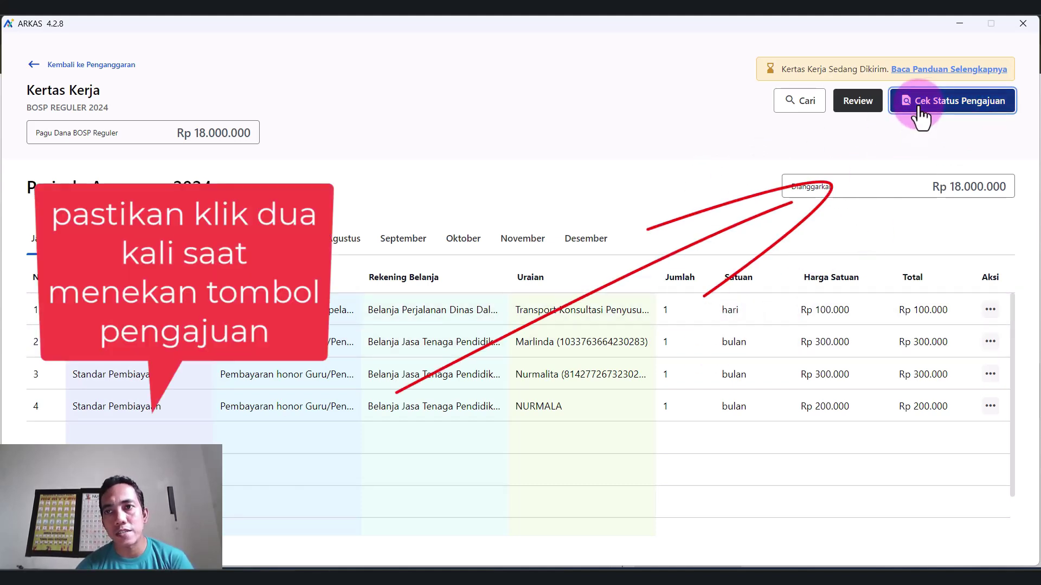
left_click(919, 111)
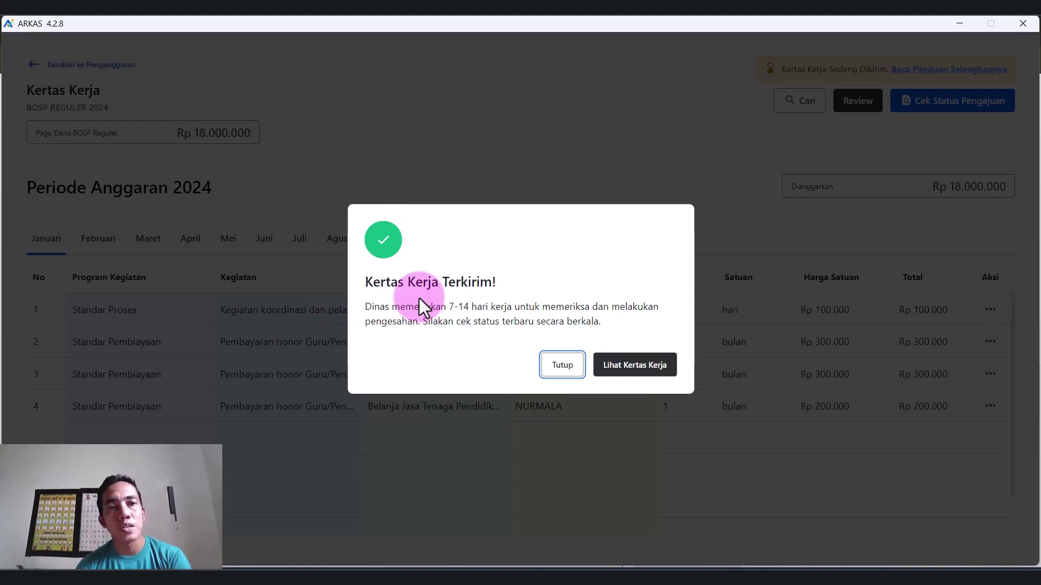
left_click_drag(368, 311, 586, 307)
left_click(585, 308)
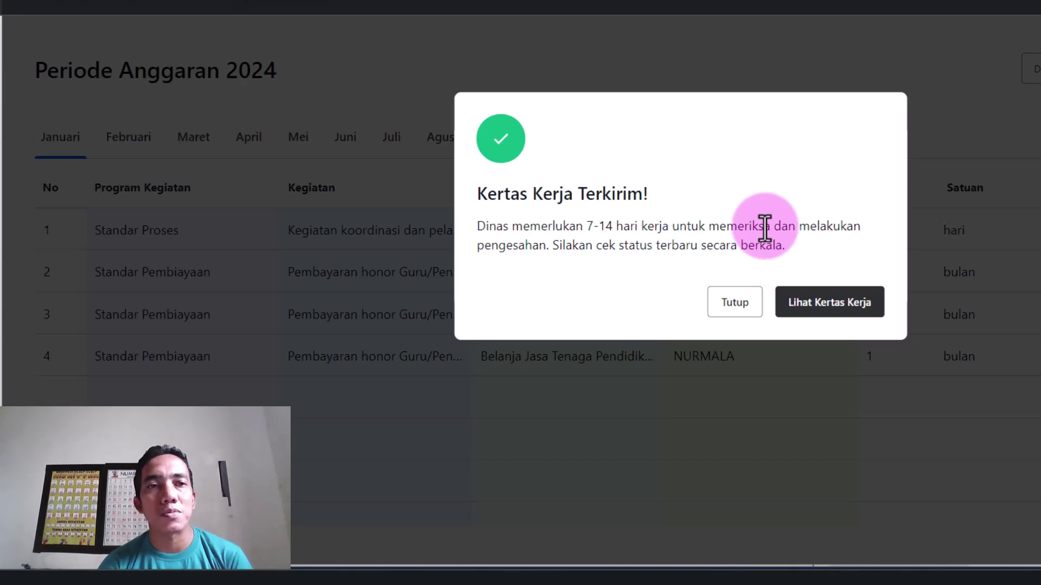
left_click_drag(477, 227, 687, 227)
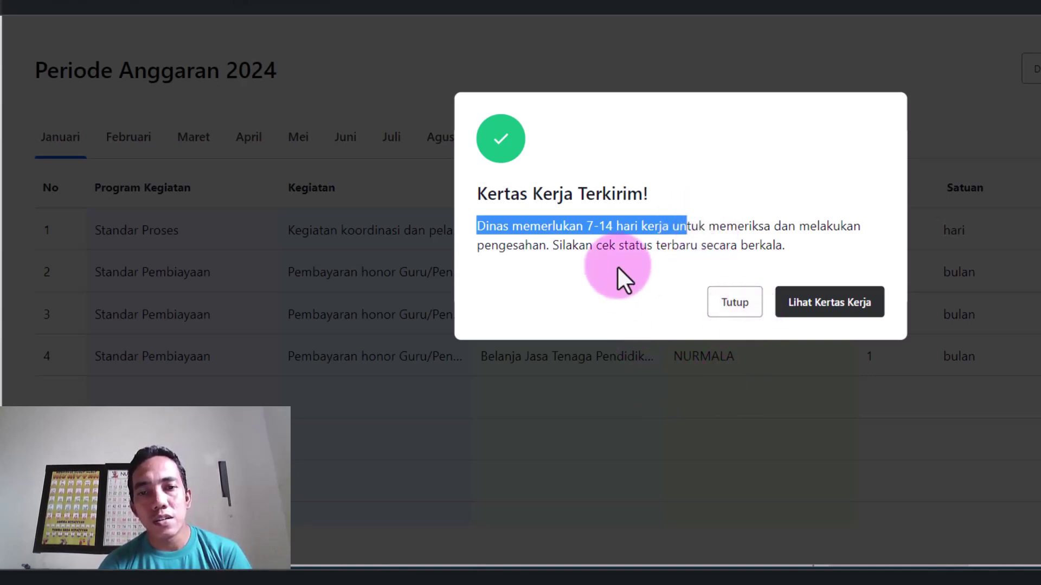
left_click_drag(466, 221, 808, 249)
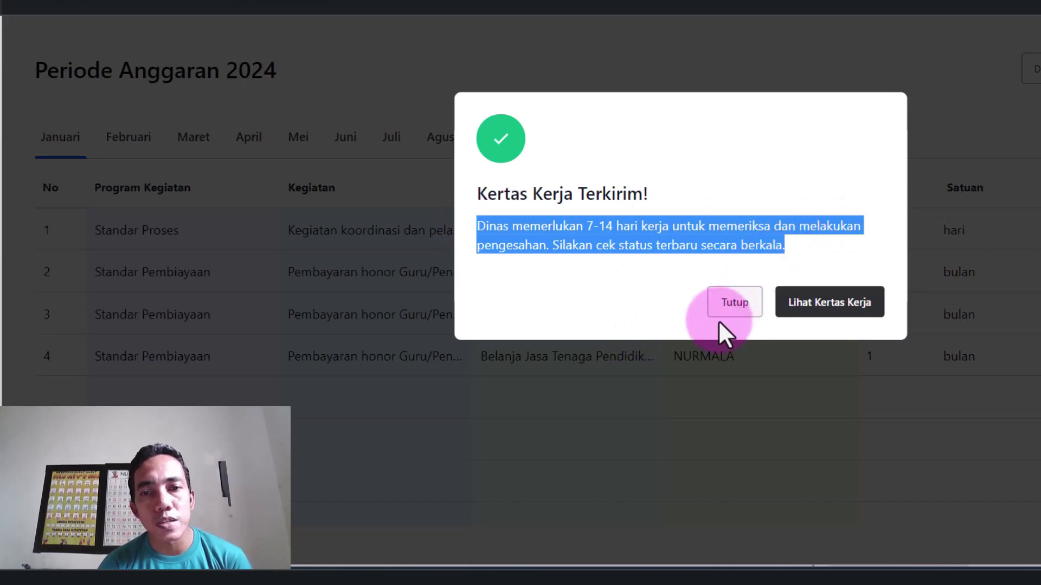
left_click(725, 304)
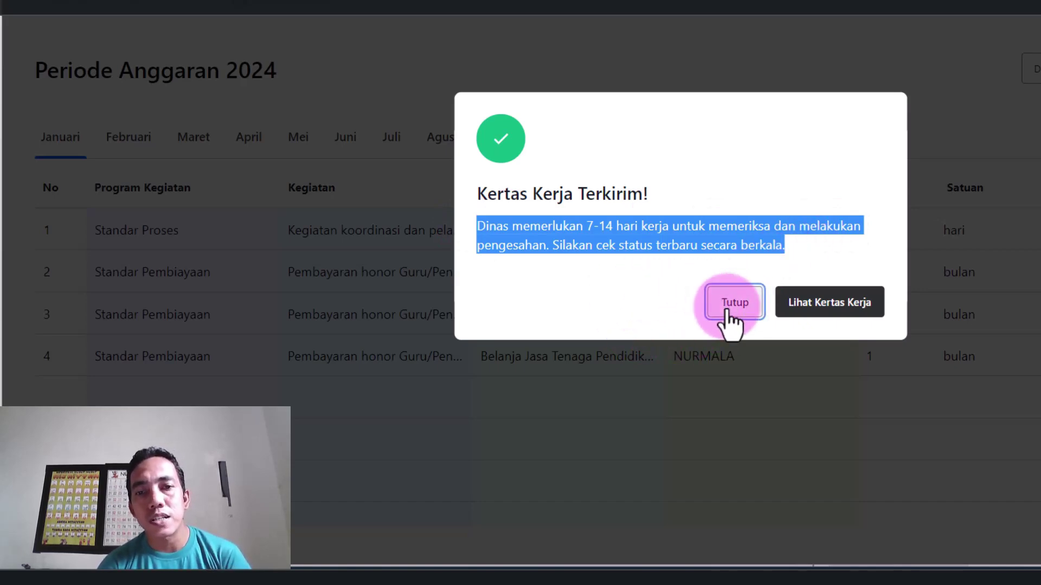
left_click(726, 310)
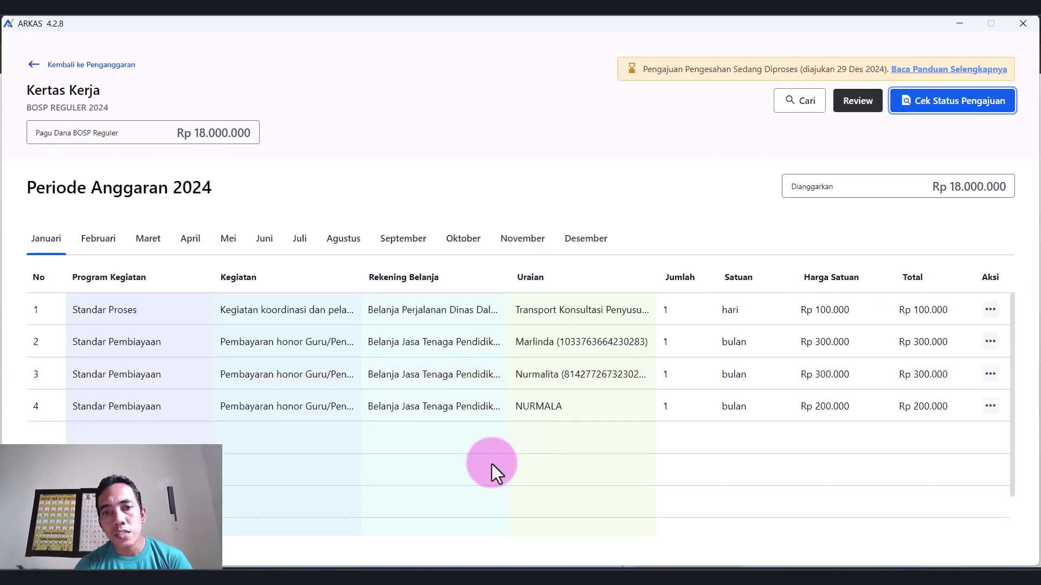
Step: Return to Penganggaran and check the 2024 BOSP Reguler status there and in Penatausahaan
left_click(33, 65)
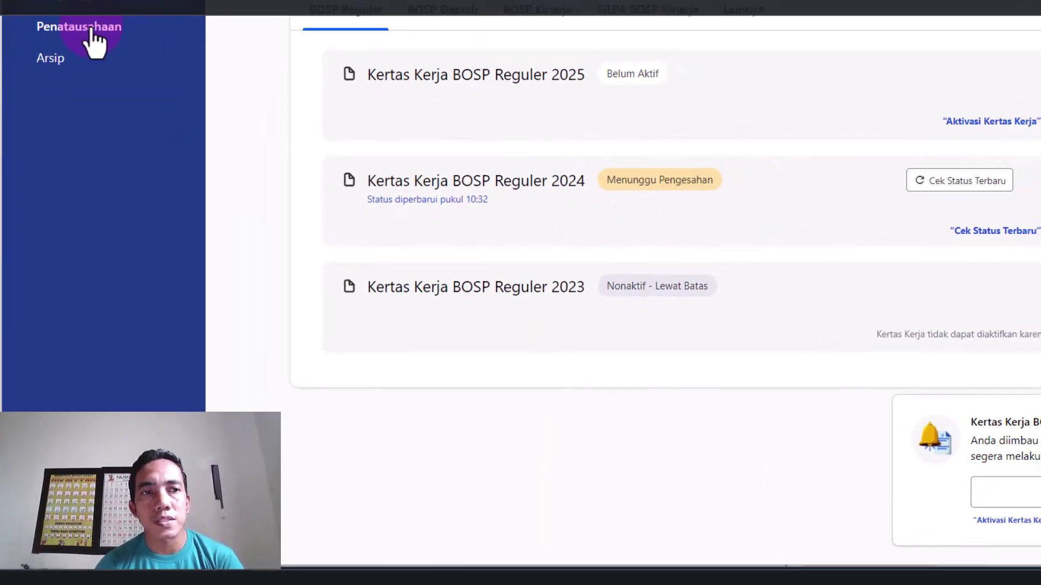
left_click(92, 32)
scroll(440, 378, "down", 5)
scroll(441, 378, "up", 5)
left_click(82, 0)
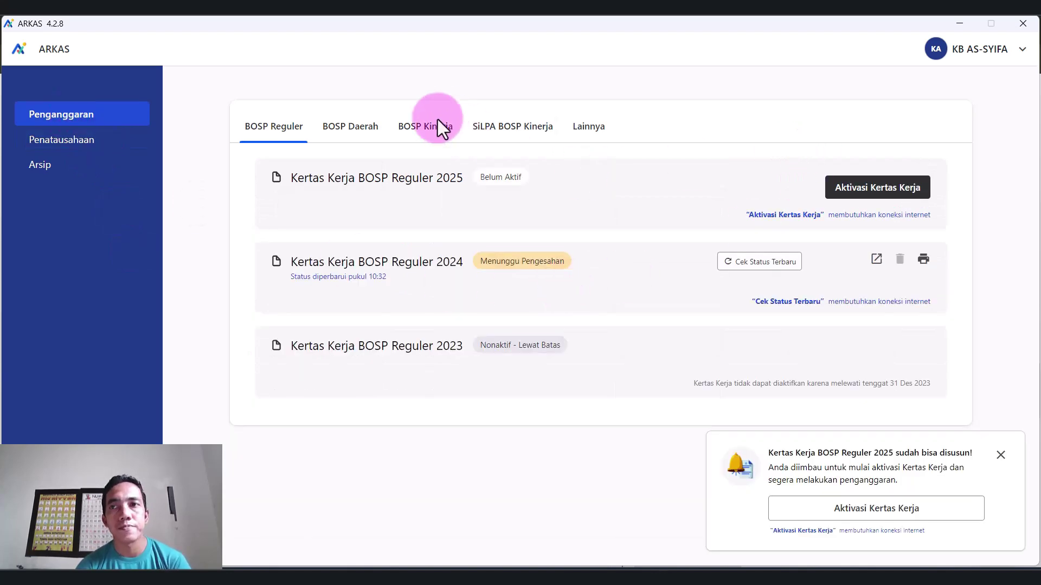
Step: Switch to the browser, open the MARKAS login page in a new tab, and sign in for 2024 with 91 as the arithmetic answer
key("alt+Tab")
left_click(190, 24)
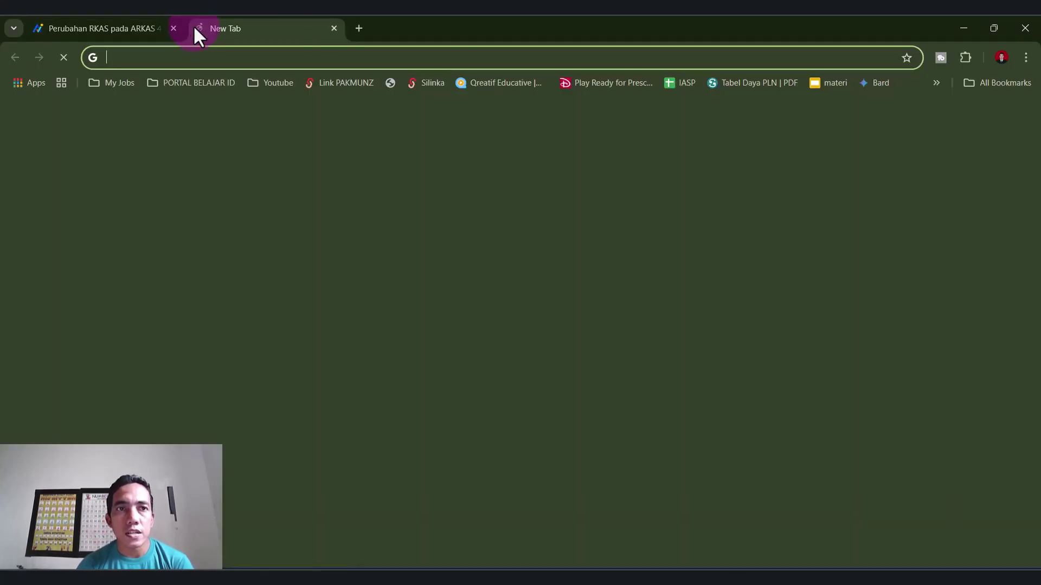
left_click(229, 70)
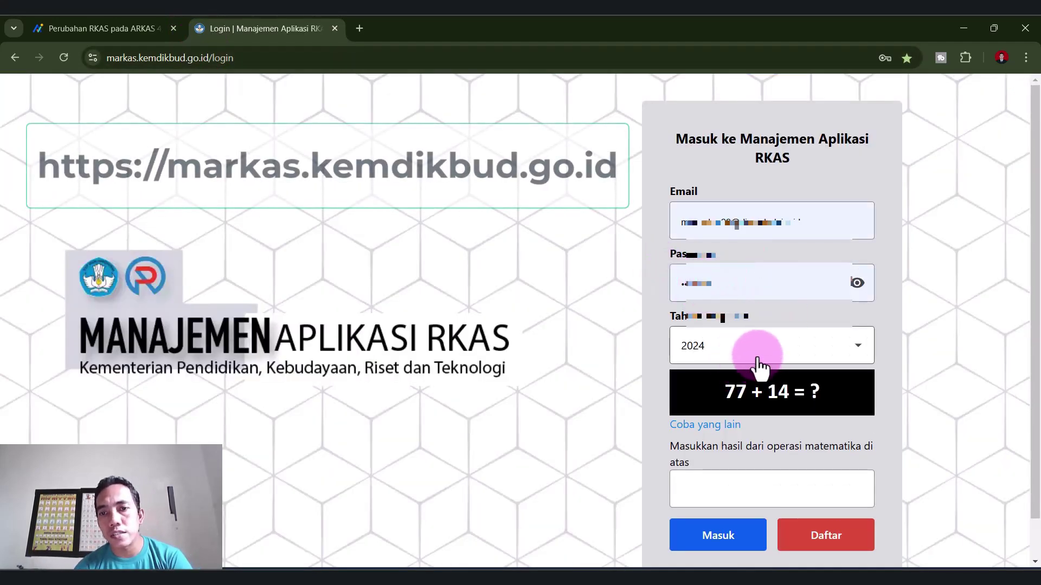
left_click(652, 488)
type("91")
left_click(701, 531)
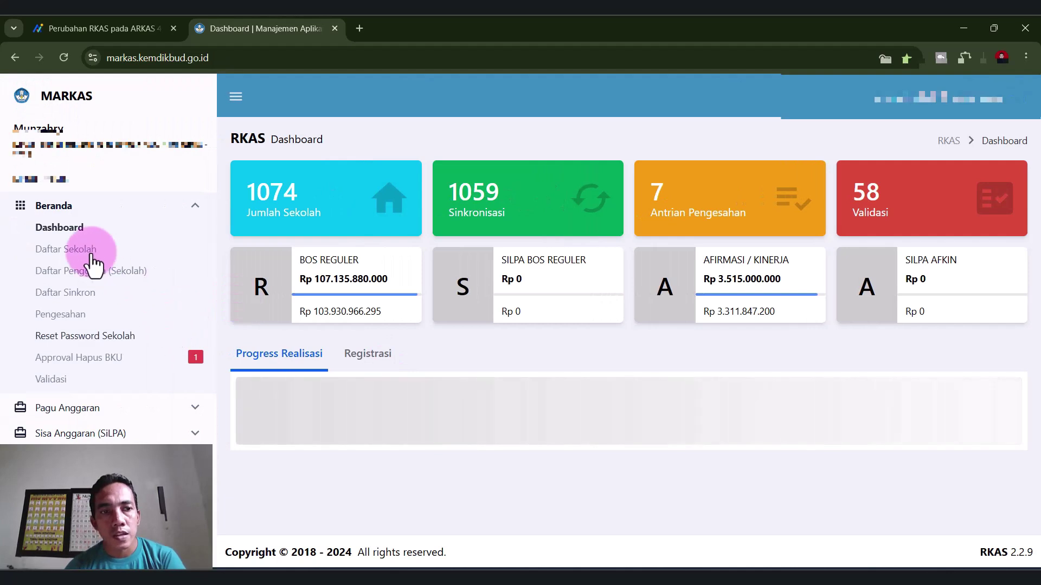
Step: Find KB AS-SYIFA among the KB submissions in Pengesahan and open the detail of its BOP PAUD Reguler Perubahan budget
left_click(46, 314)
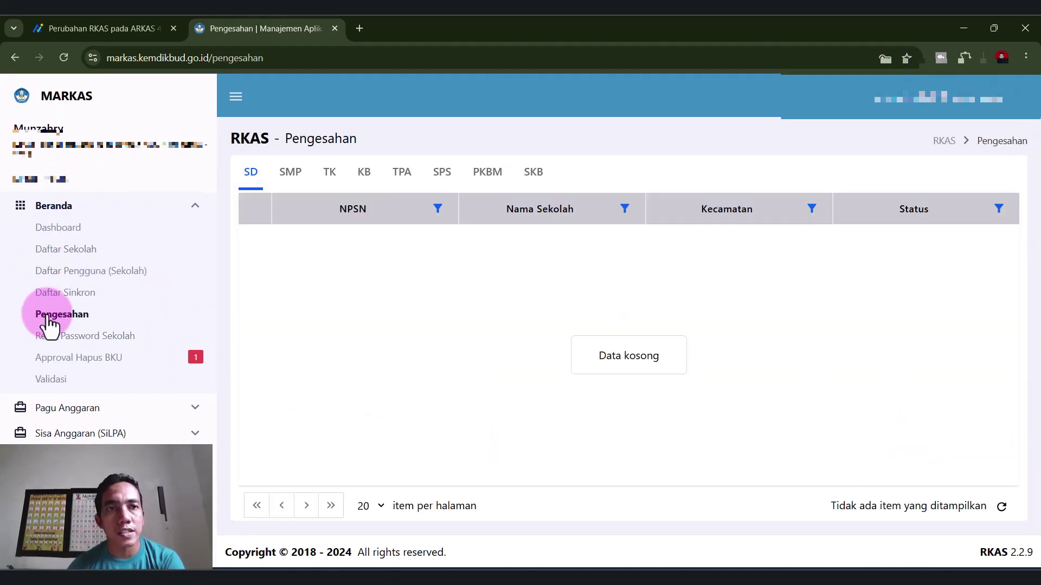
left_click(364, 182)
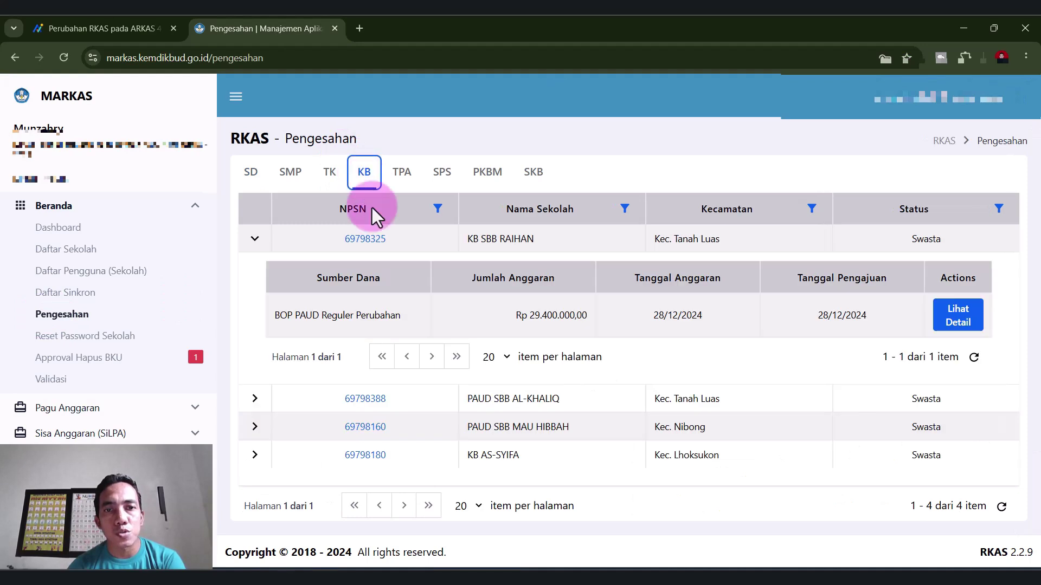
left_click(255, 240)
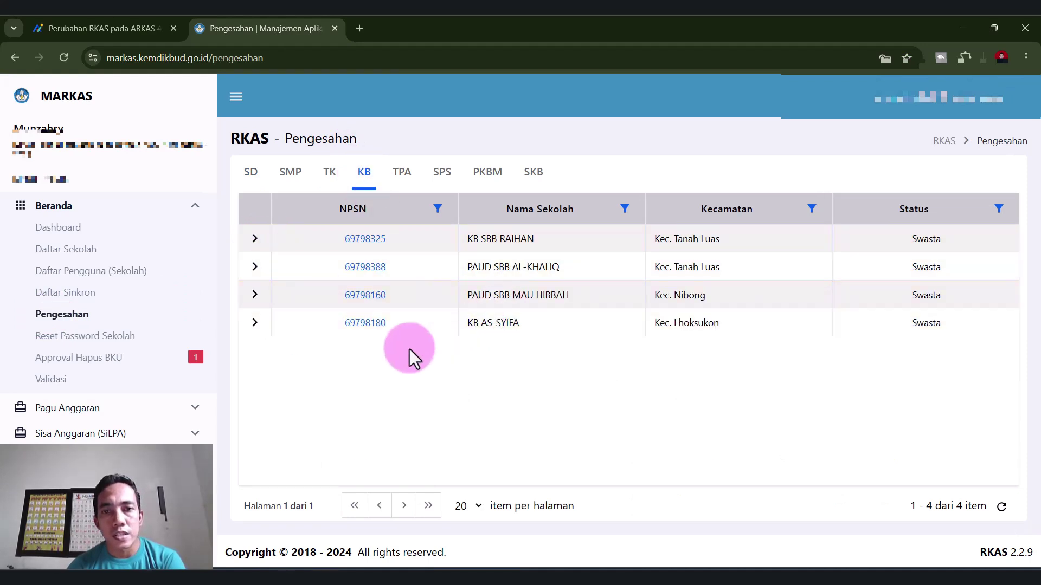
left_click(253, 323)
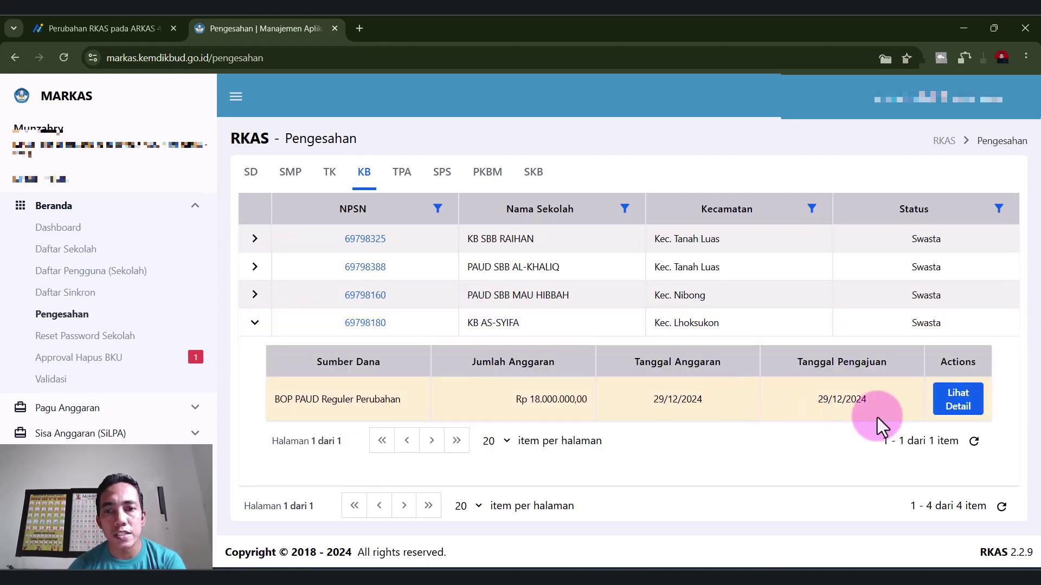
left_click(957, 401)
Step: Review the KB AS-SYIFA budget lines, view the rejection form without rejecting, and approve the changed budget
scroll(645, 380, "down", 3)
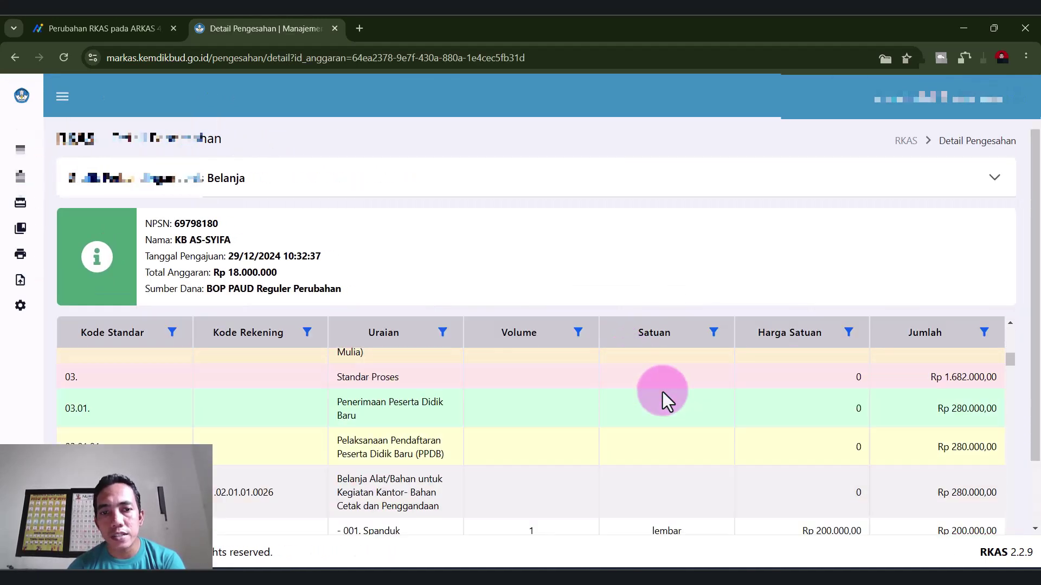
scroll(662, 391, "down", 10)
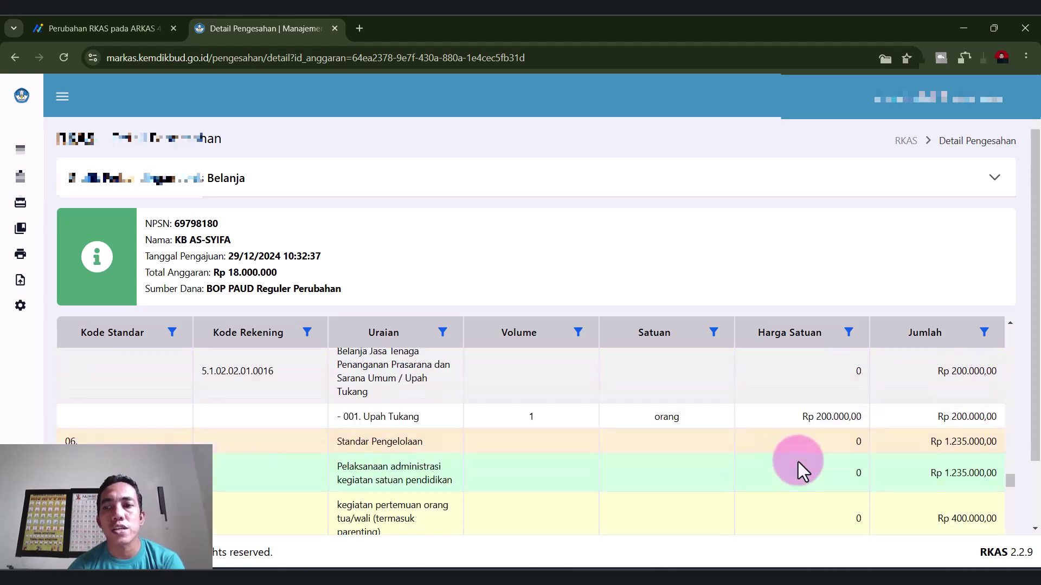
scroll(798, 462, "down", 10)
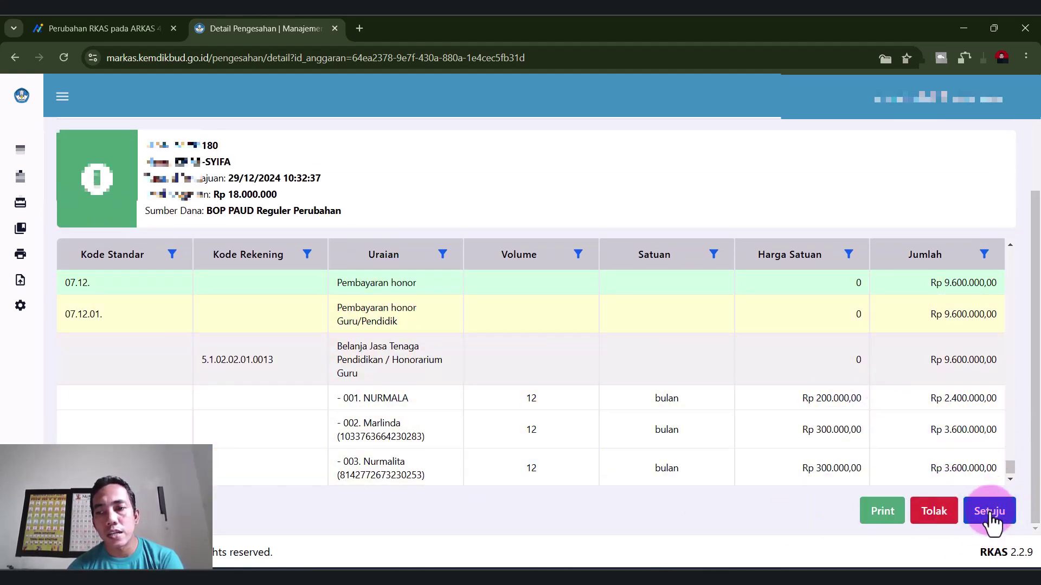
left_click(933, 511)
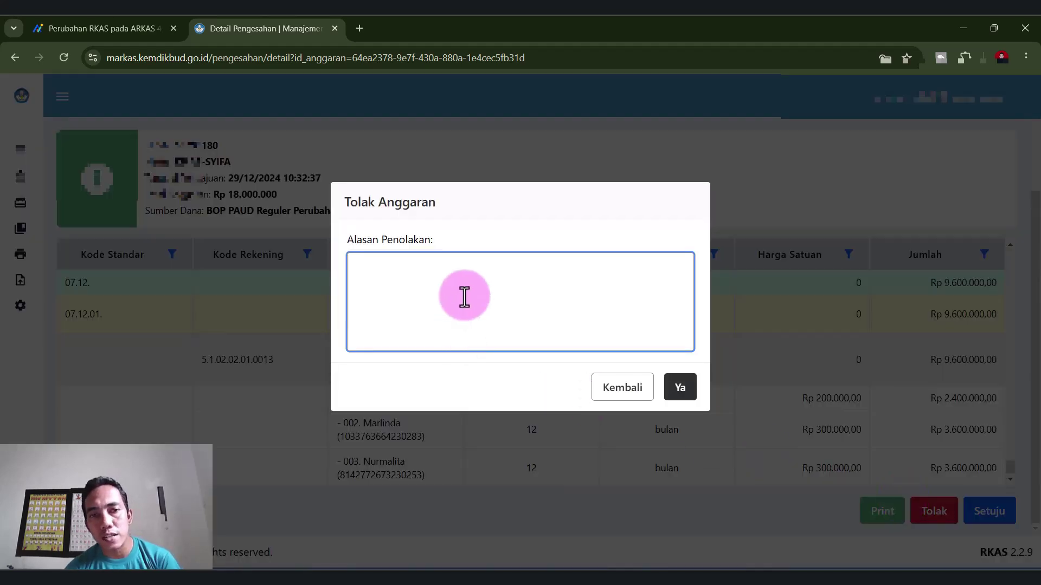
left_click(634, 398)
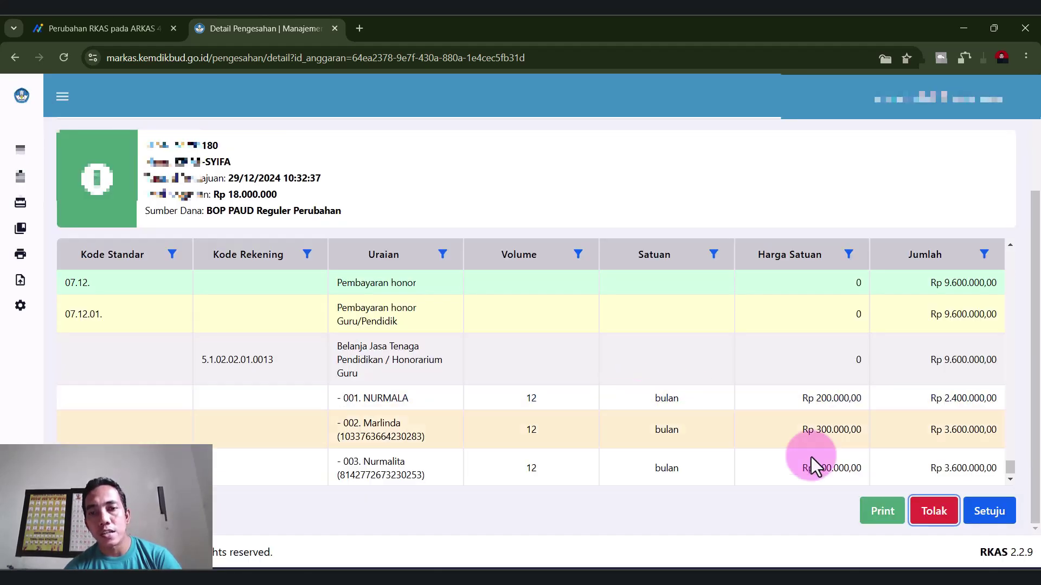
left_click(991, 512)
left_click(681, 284)
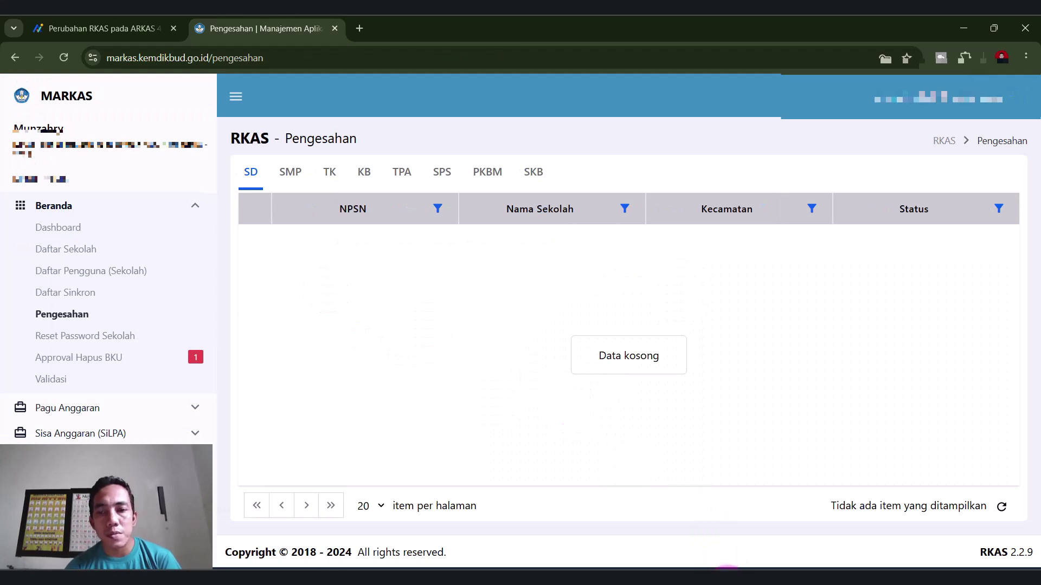
Step: Switch to ARKAS, check the latest status of Kertas Kerja BOSP Reguler 2024, and close the approval notice without printing the RKAS
left_click(718, 577)
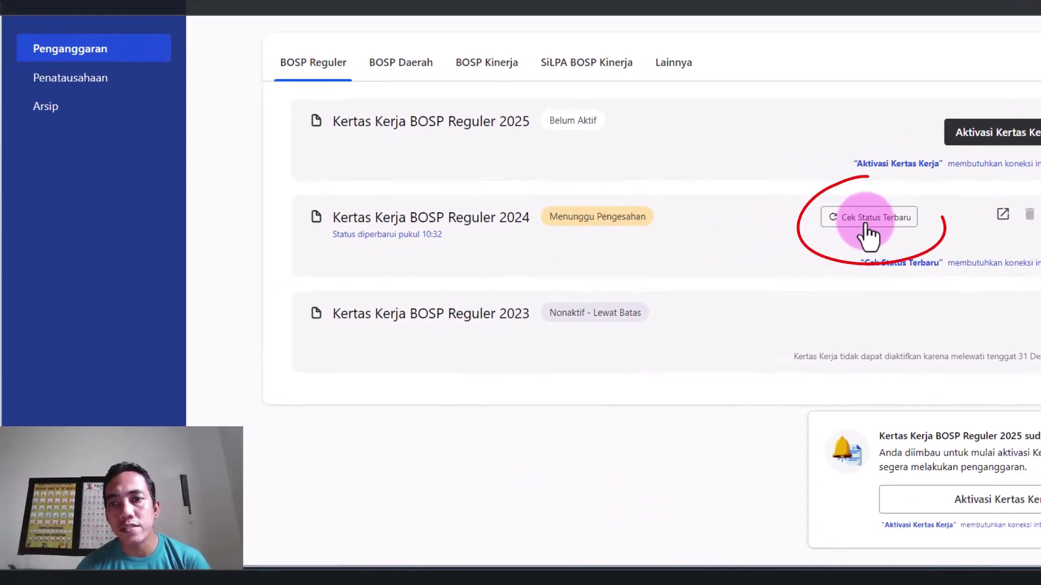
left_click(867, 222)
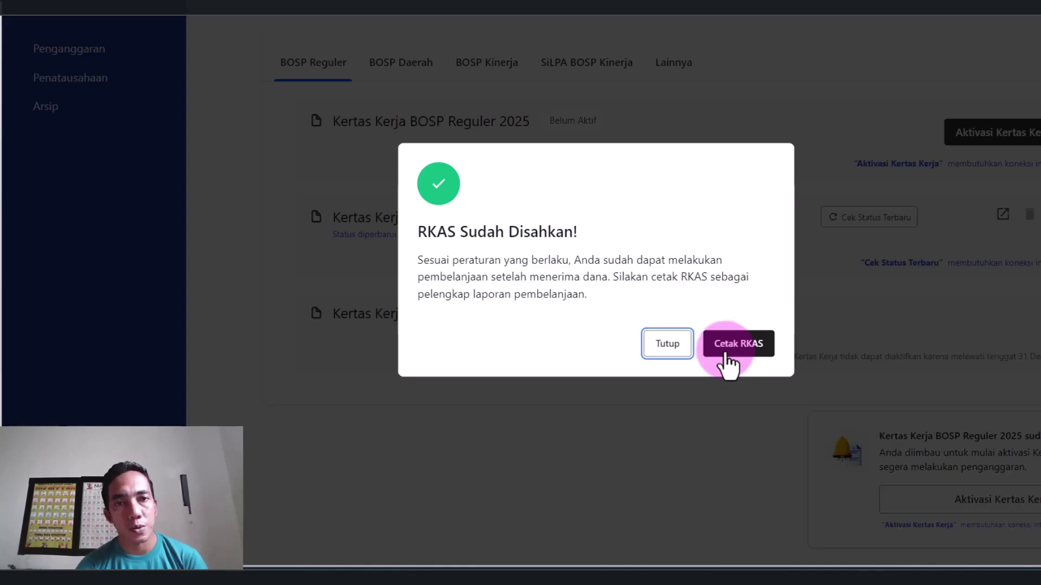
left_click(672, 347)
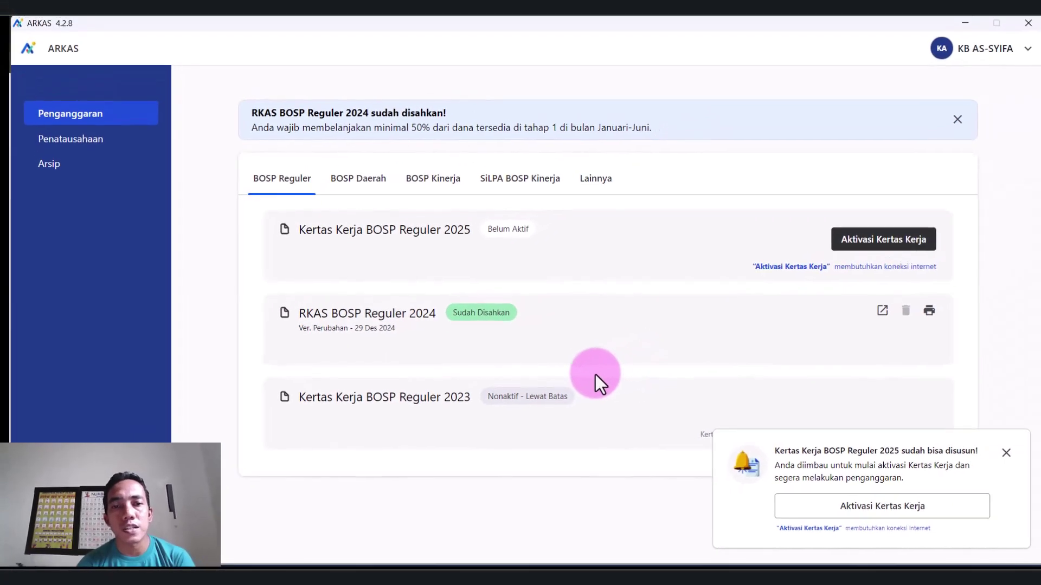
Step: Examine the September BKU of BOSP Reguler 2024 in Penatausahaan, reopening it to review its available funds and spendable budget
left_click(71, 95)
scroll(297, 361, "down", 3)
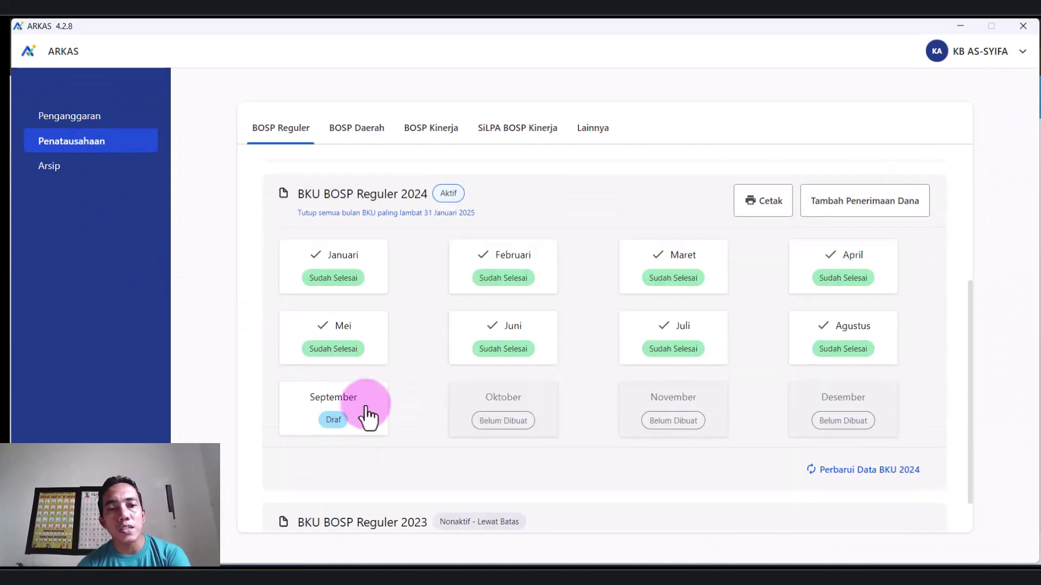
left_click(327, 427)
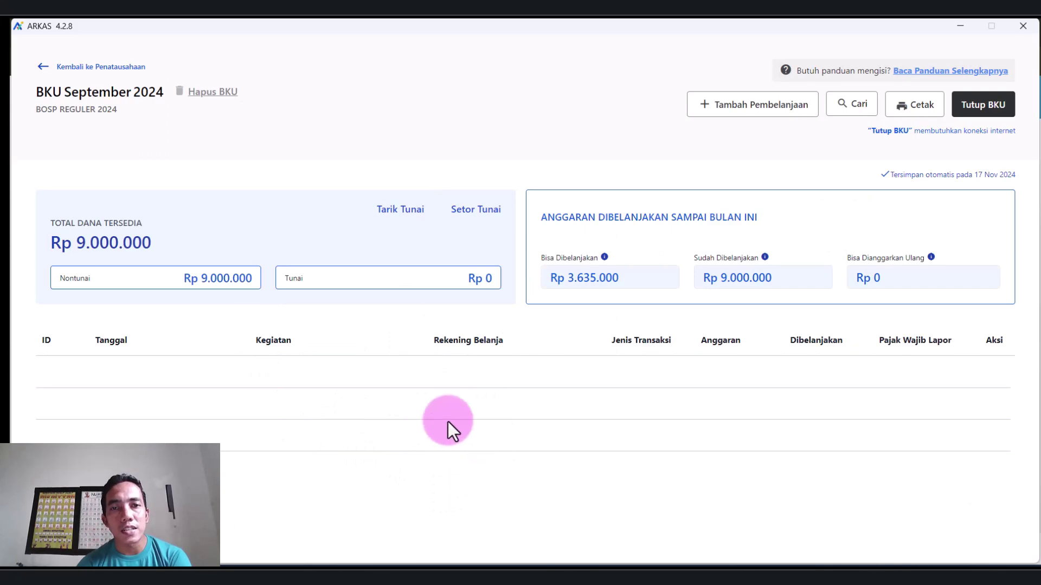
left_click(43, 67)
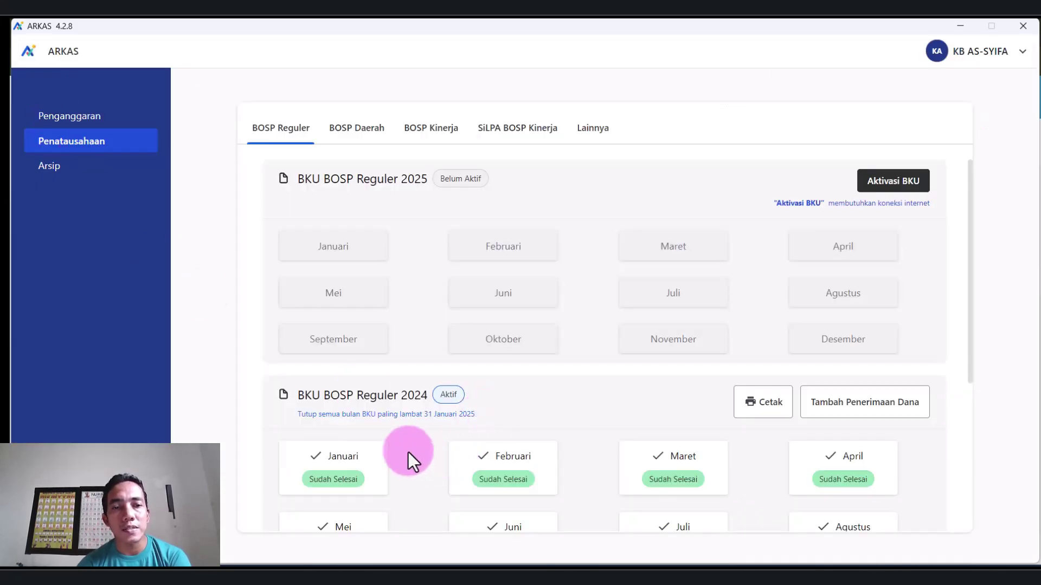
scroll(401, 448, "down", 4)
left_click(329, 427)
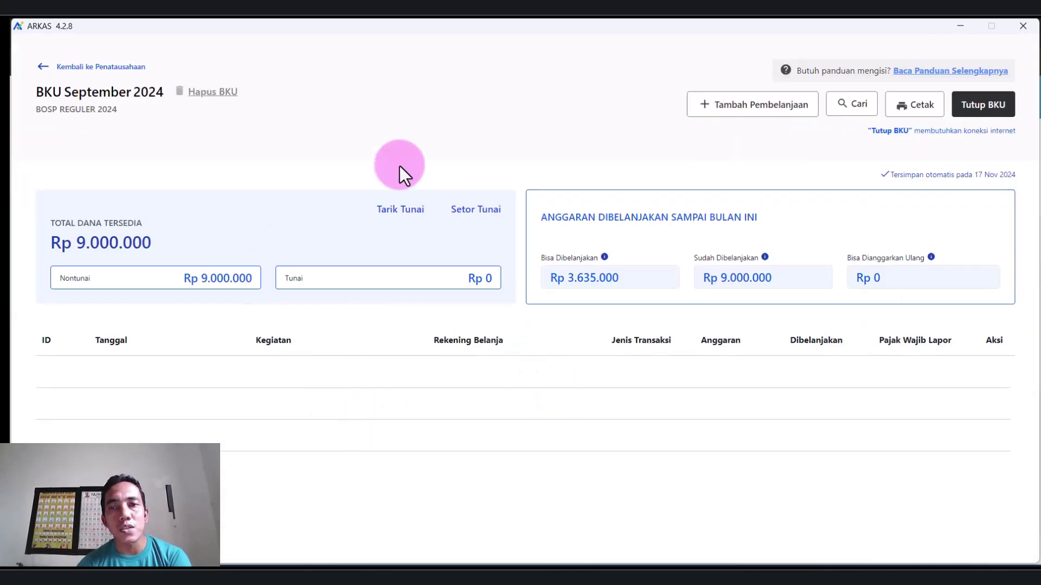
left_click(47, 67)
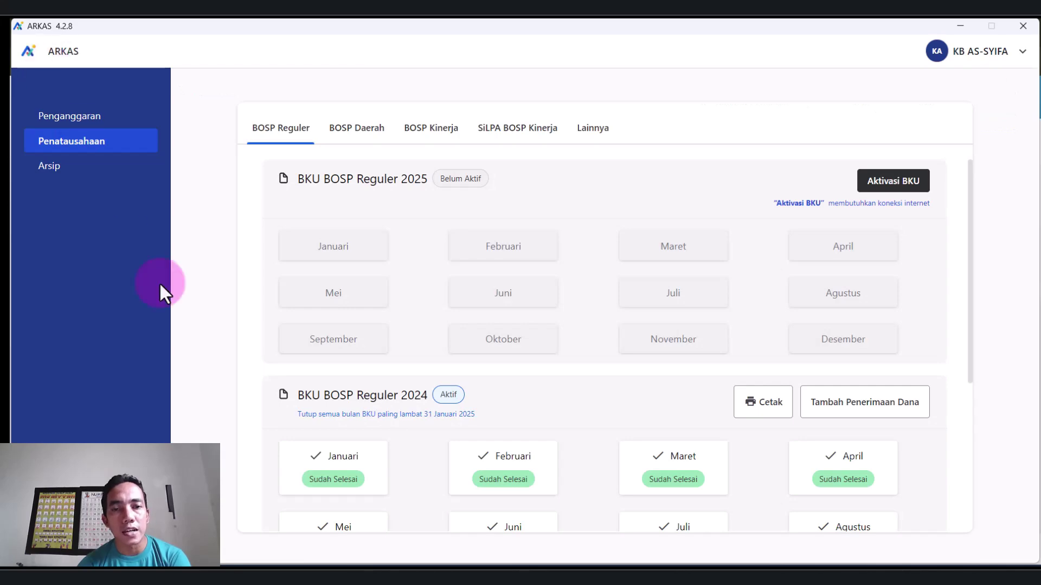
scroll(325, 358, "down", 3)
left_click(333, 487)
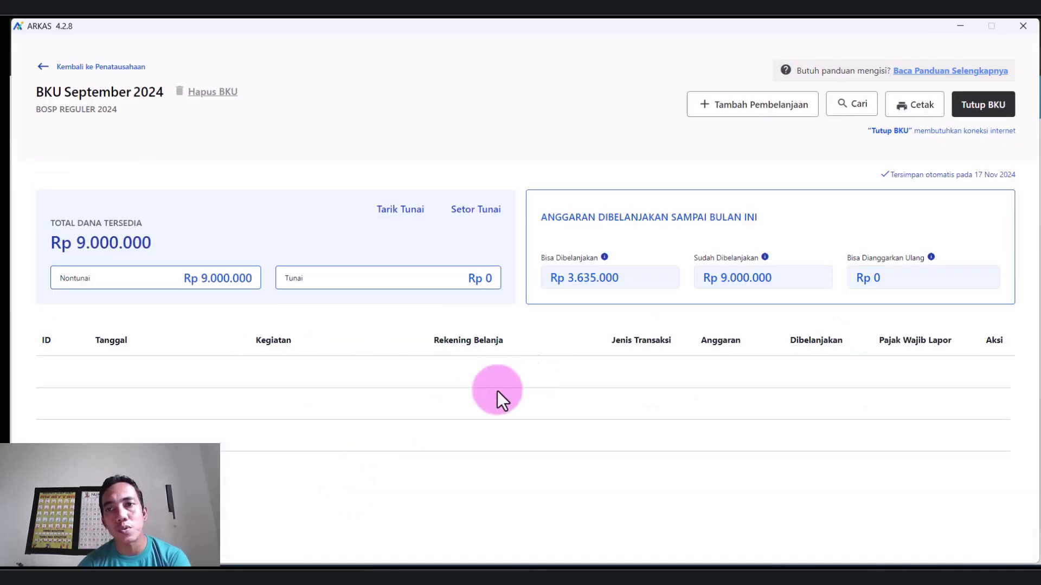
left_click(41, 59)
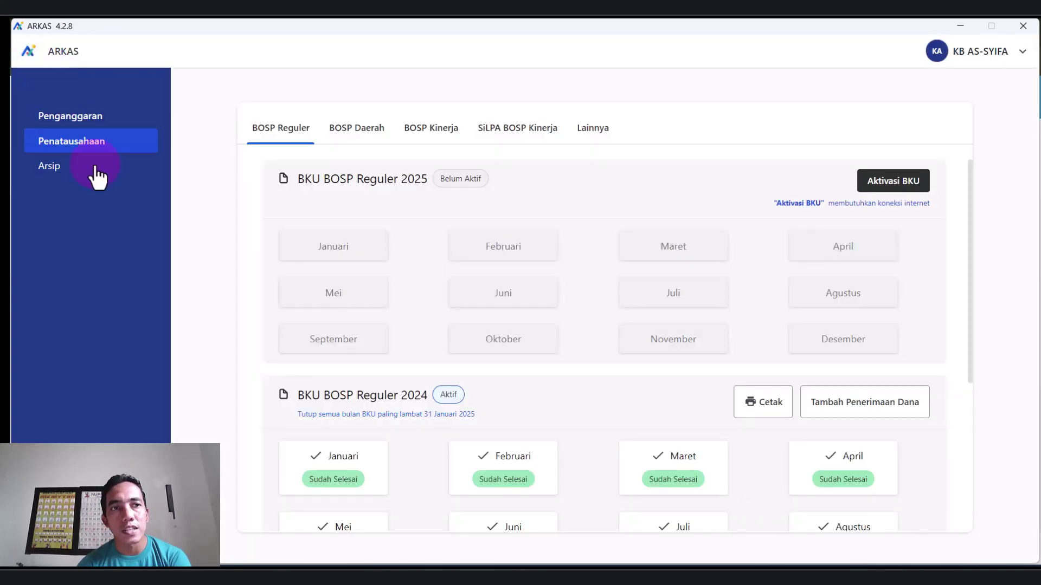
Step: Try to start another Perubahan on the approved RKAS BOSP Reguler 2024, dismiss the notice, and return to Penganggaran
left_click(51, 114)
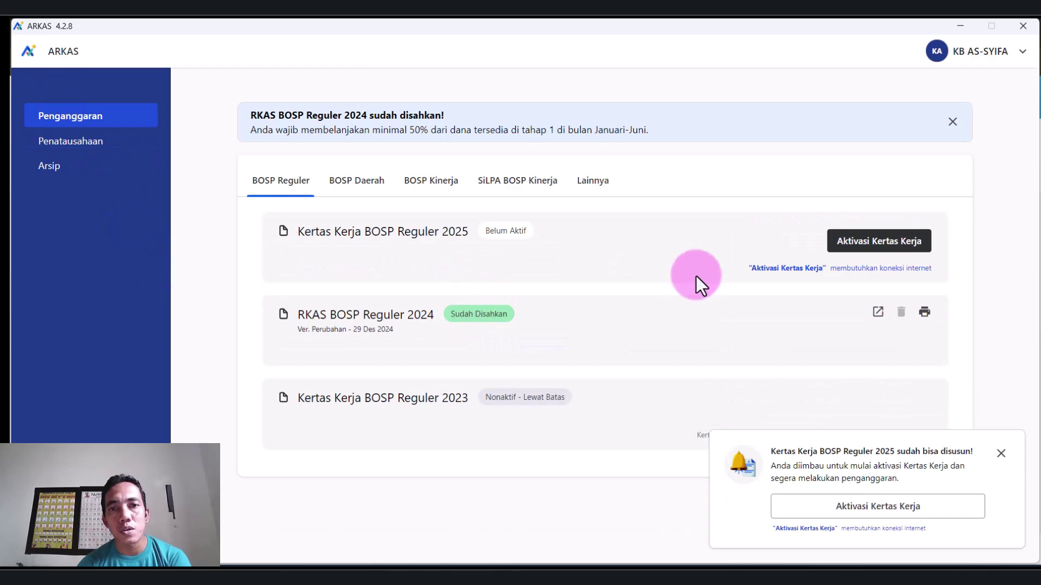
left_click(877, 312)
left_click(753, 106)
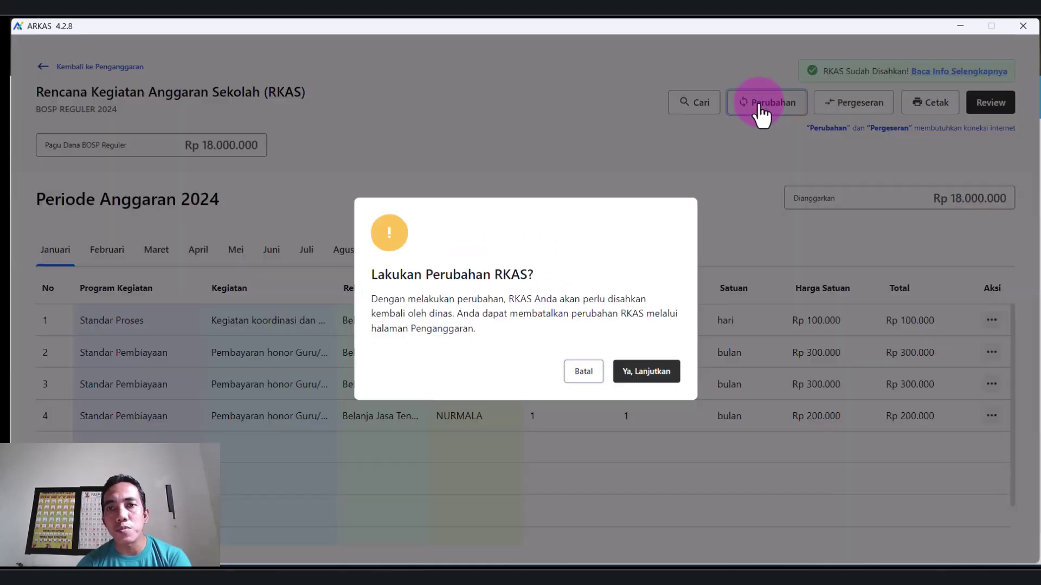
left_click(639, 379)
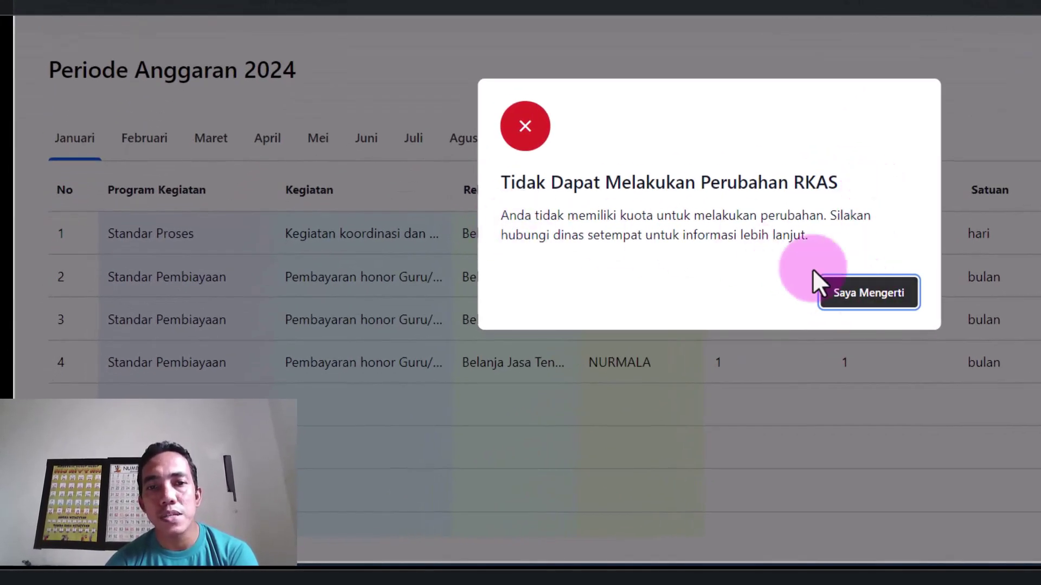
left_click(826, 290)
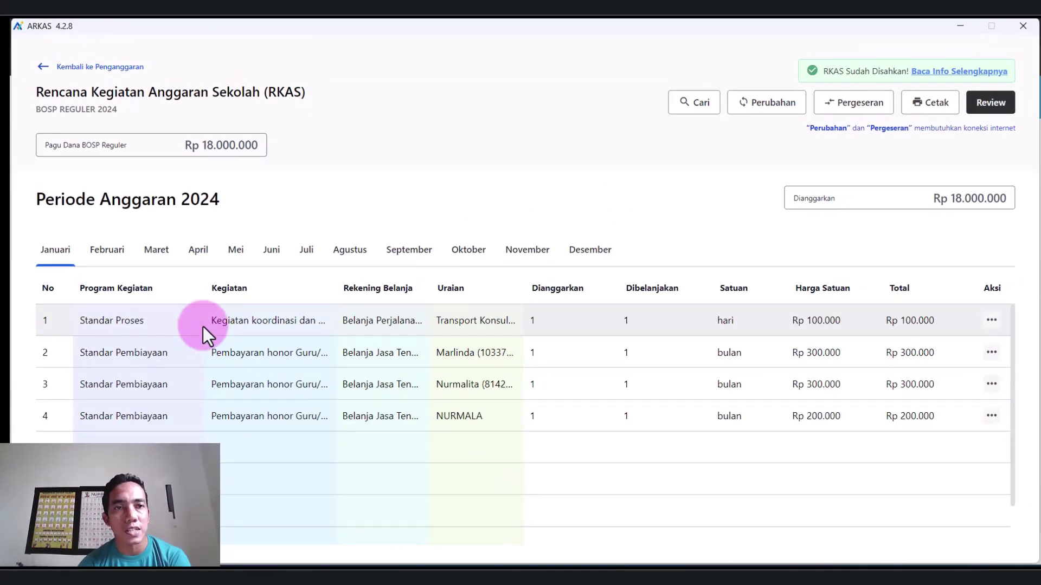
left_click(45, 57)
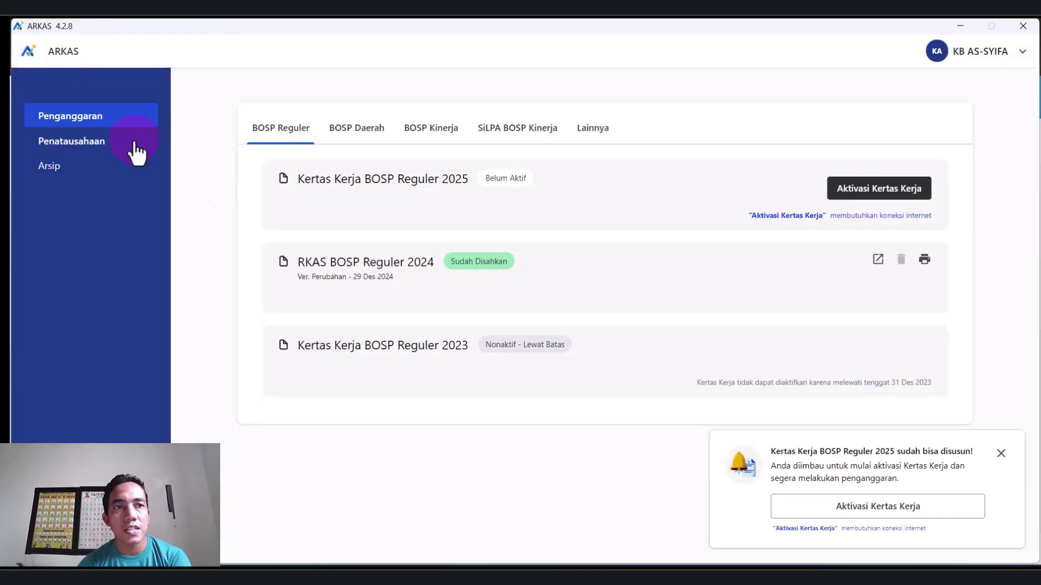
Step: Recheck the September 2024 BKU in Penatausahaan and return to the BOSP Reguler list in Penganggaran
left_click(135, 142)
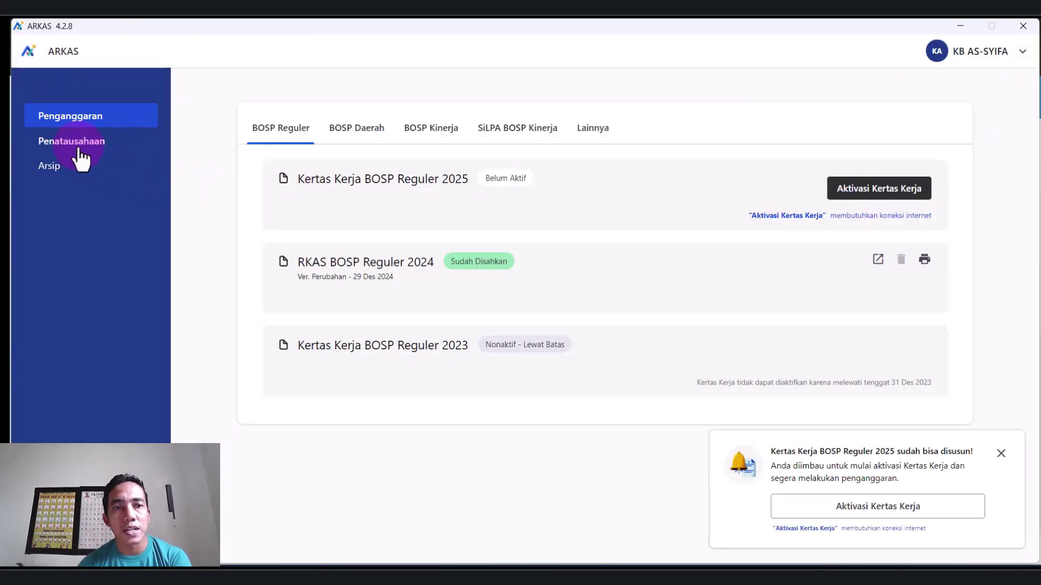
scroll(456, 385, "down", 5)
left_click(333, 375)
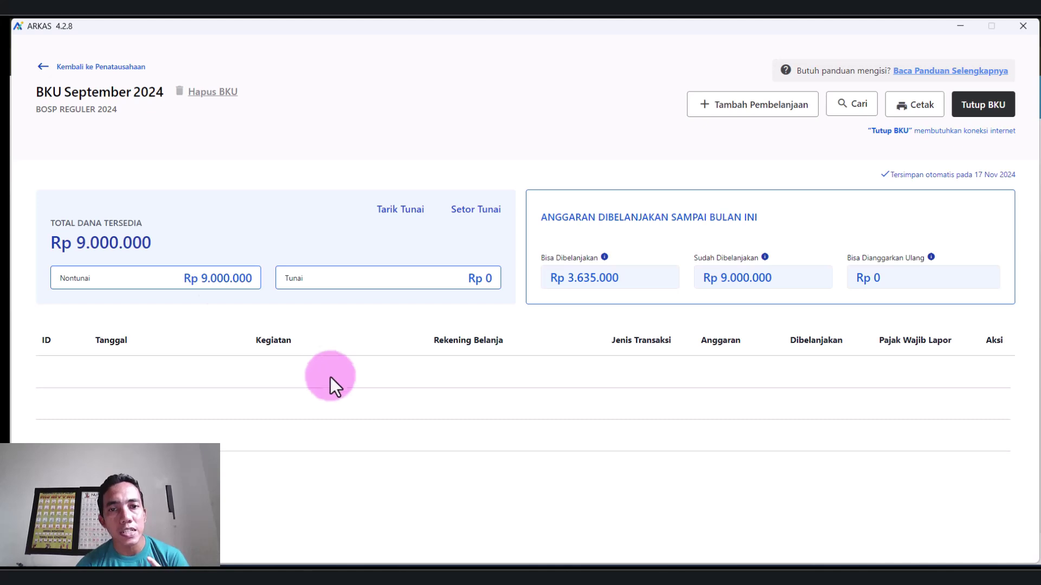
left_click(57, 67)
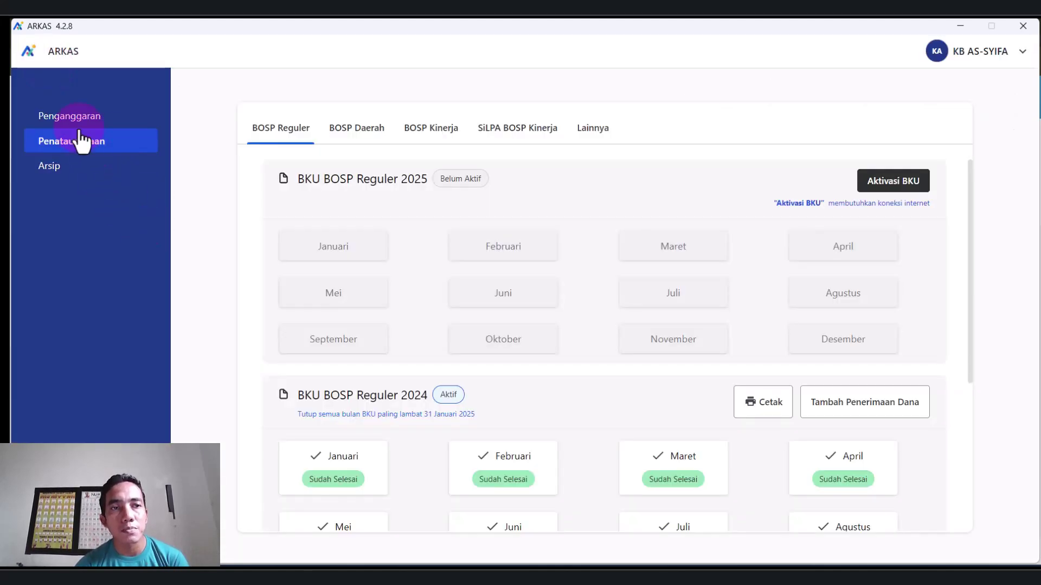
left_click(77, 116)
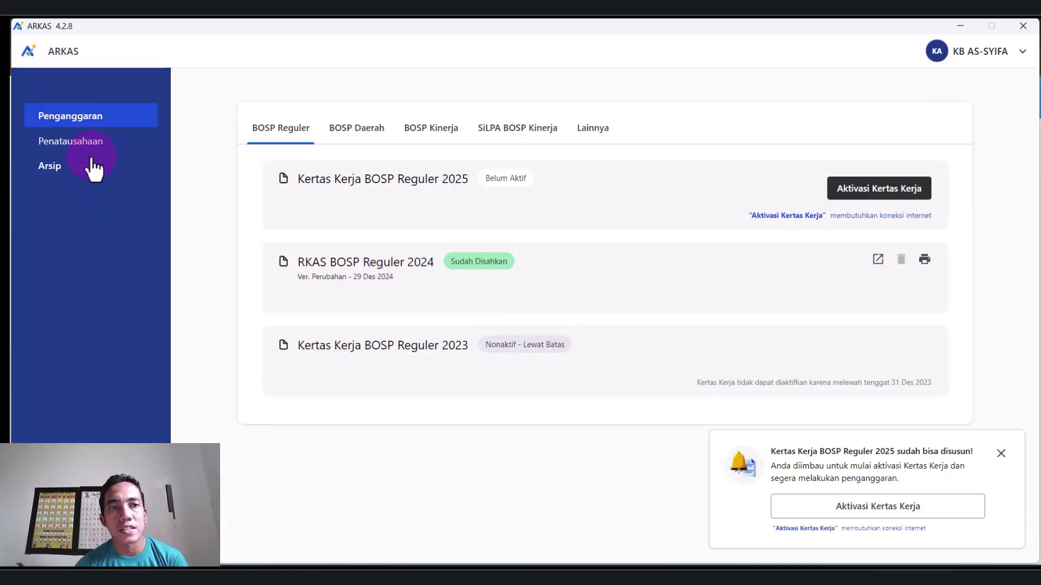
left_click(79, 144)
left_click(81, 122)
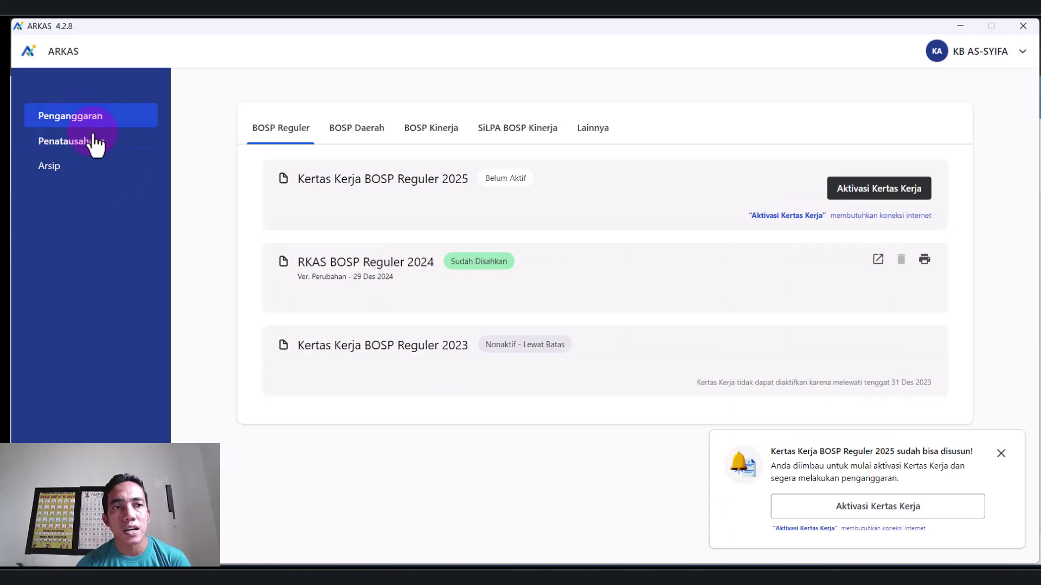
Step: View the approved RKAS BOSP Reguler 2024 and compare it with the September BKU in Penatausahaan
left_click(877, 259)
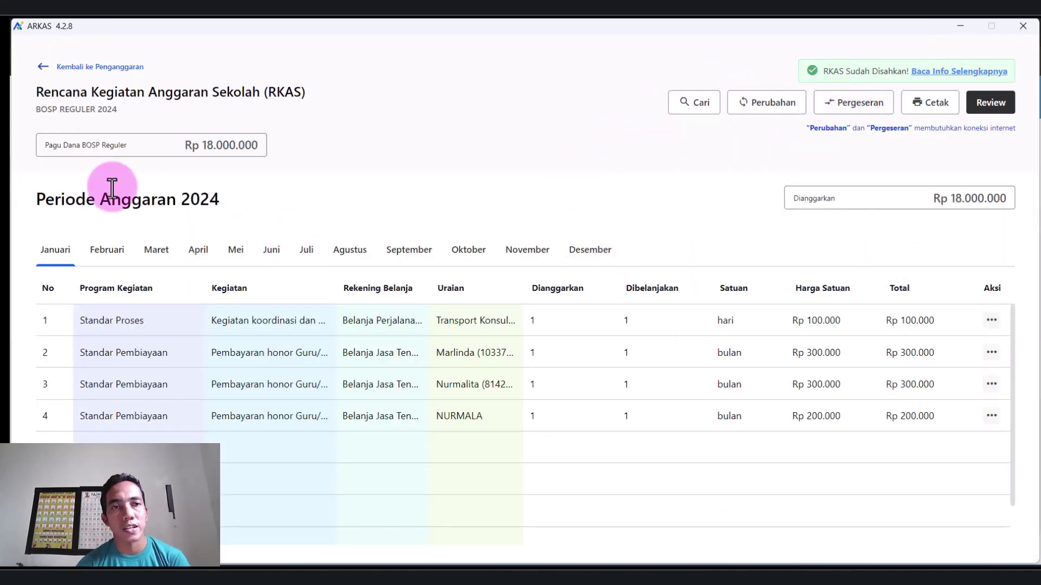
left_click(43, 66)
left_click(78, 153)
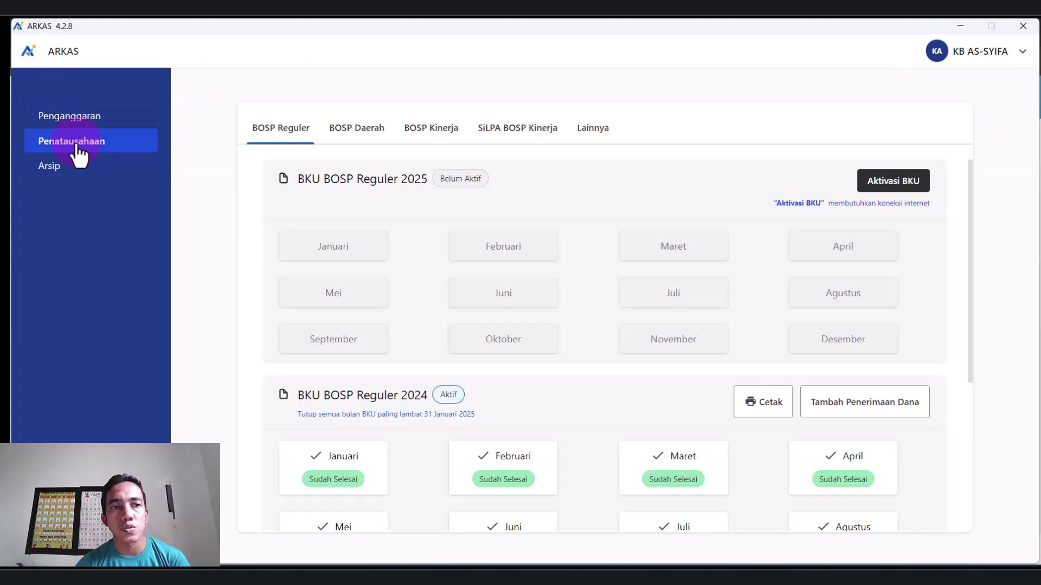
scroll(516, 382, "down", 5)
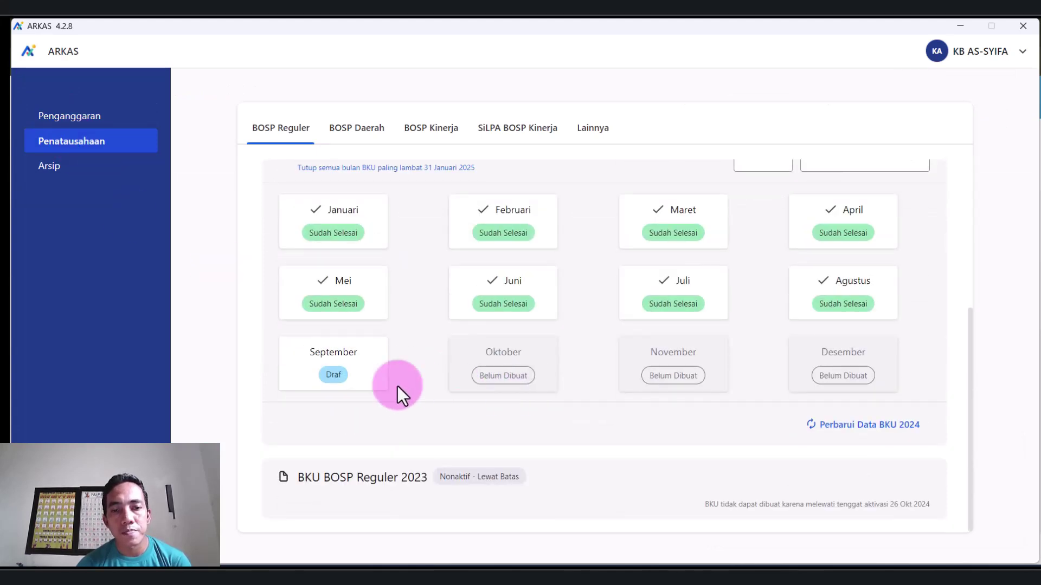
left_click(334, 375)
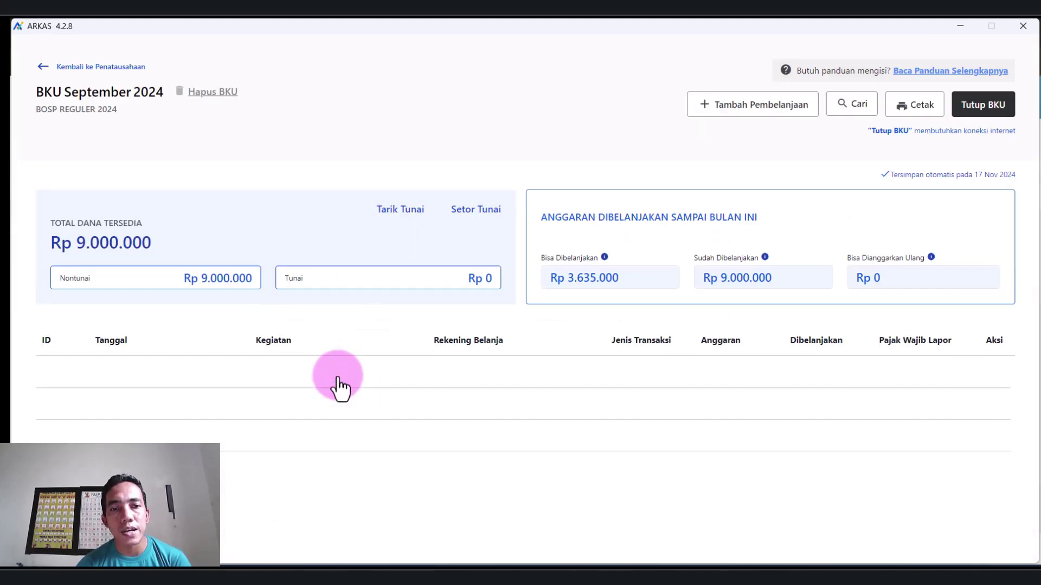
left_click(42, 68)
Step: Close the September 2024 BKU without transactions, entering 0 for both Bunga Bank/Jasa Giro and Pajak Bunga/Biaya Administrasi
scroll(409, 379, "down", 4)
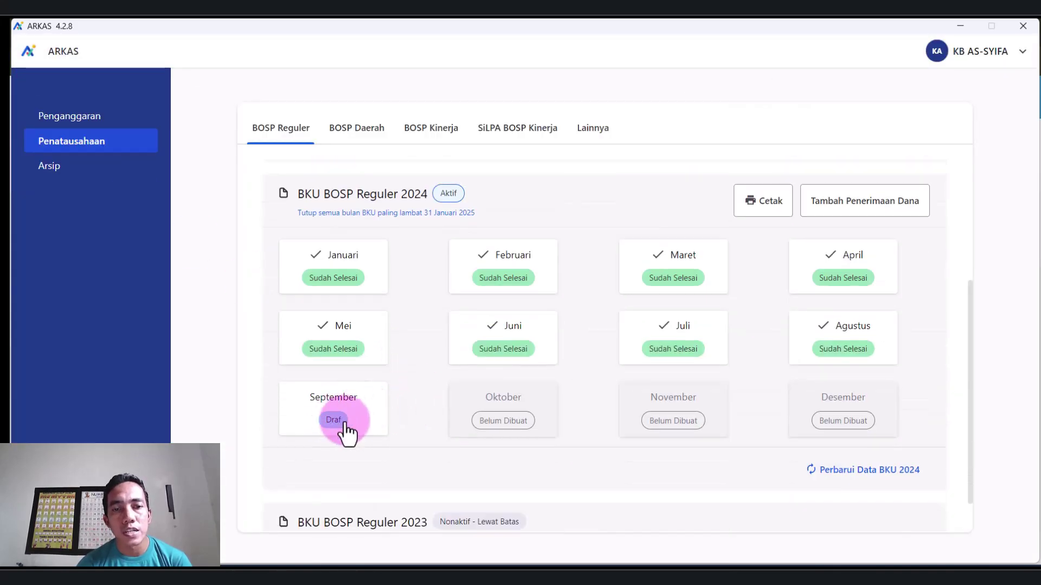
left_click(333, 421)
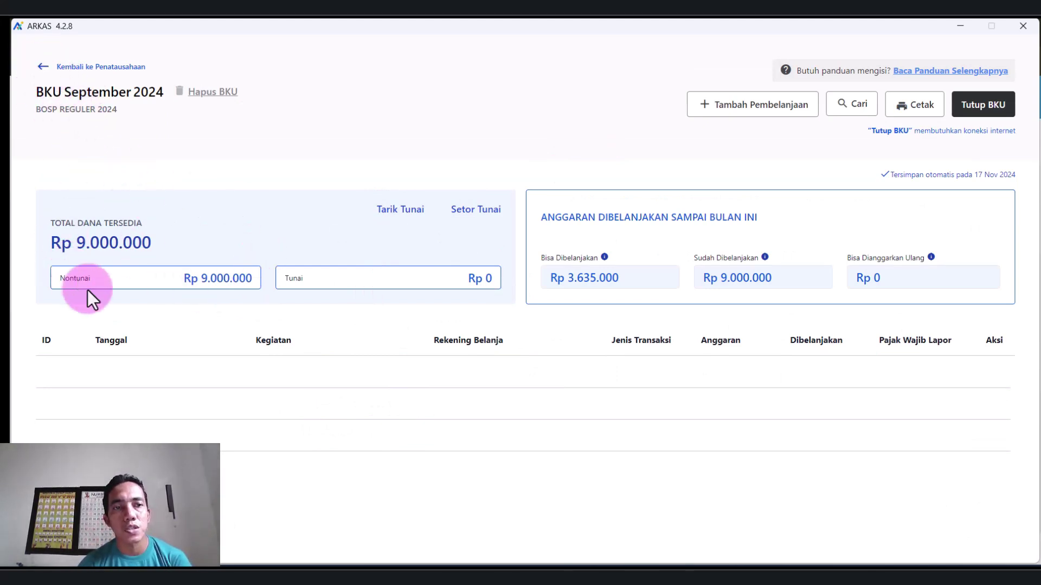
left_click(995, 105)
left_click(663, 371)
left_click(663, 368)
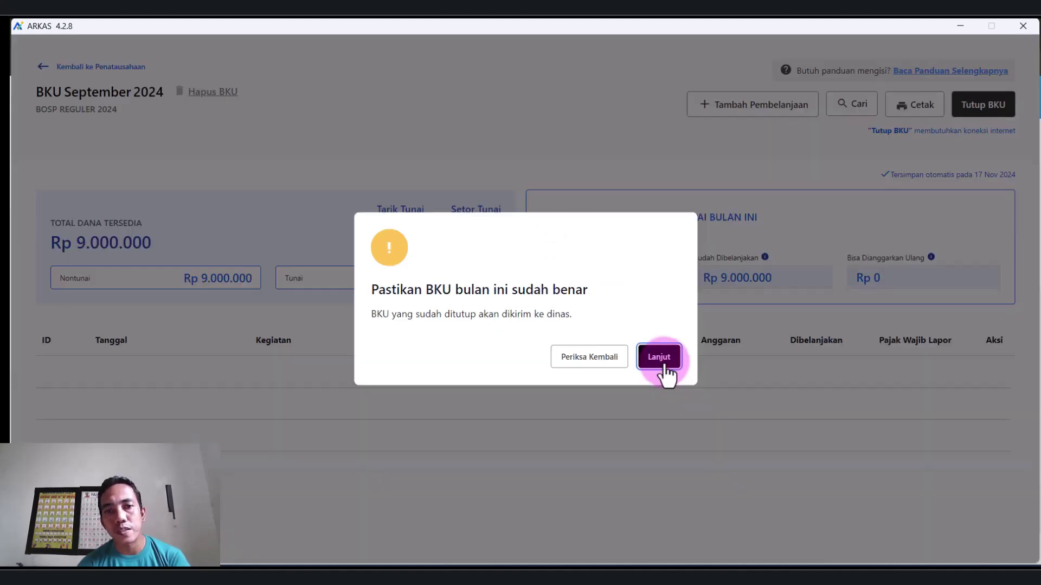
type("0")
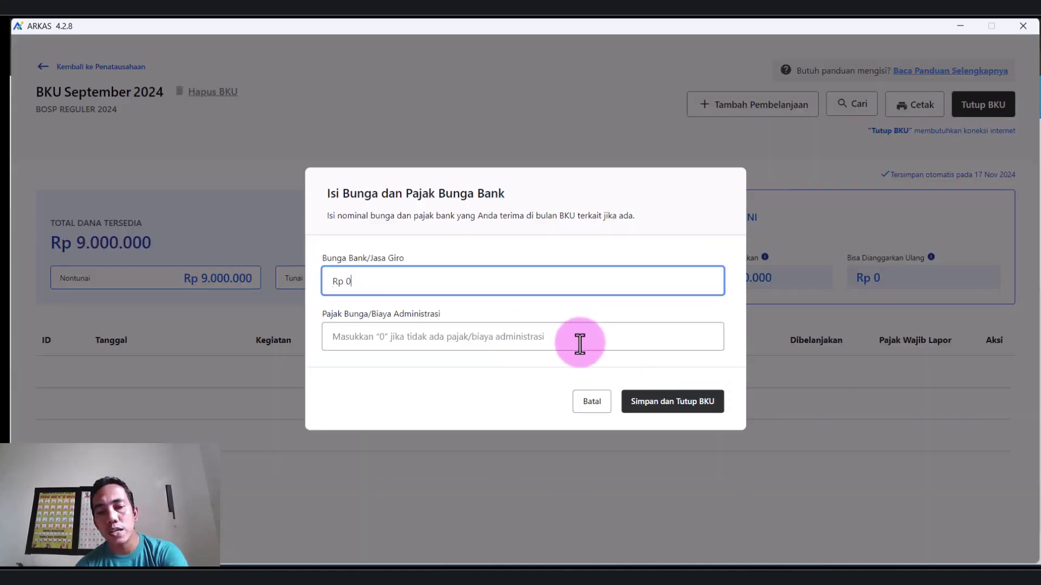
left_click(579, 340)
type("0")
left_click(663, 402)
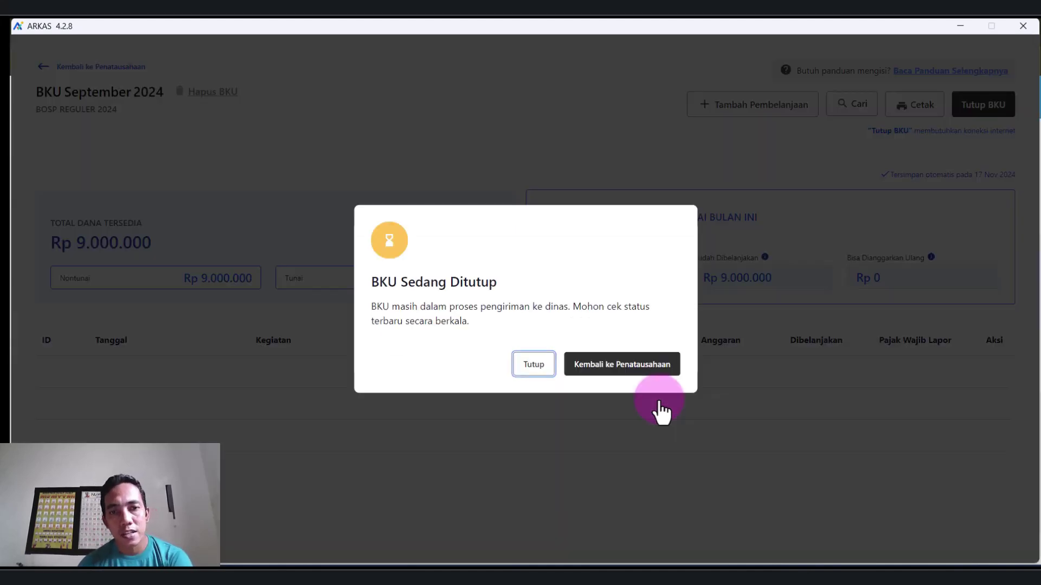
Step: Dismiss the closing notice, check the September BKU's submission status, and close the result without printing
left_click(534, 365)
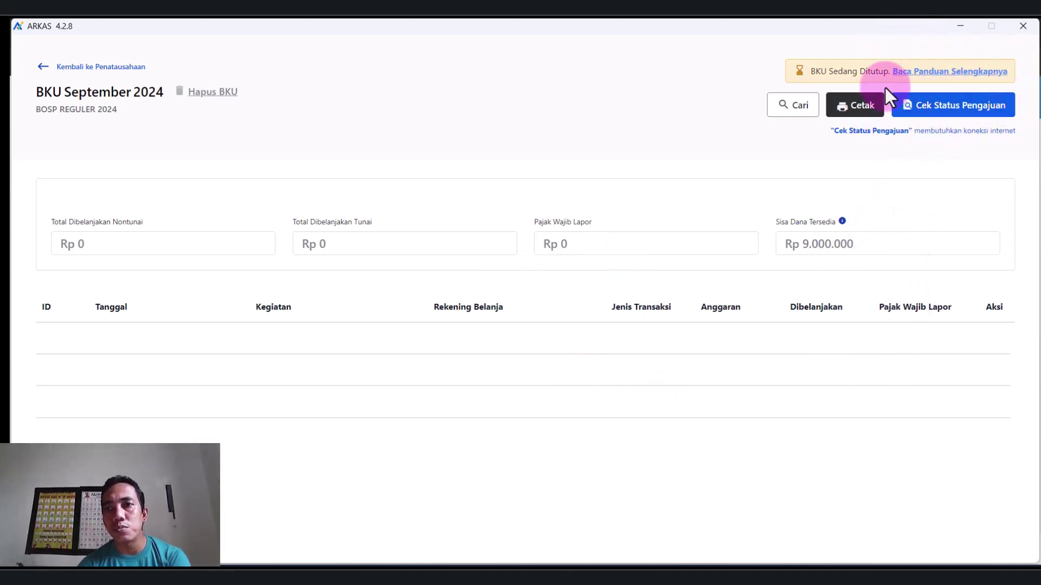
left_click(928, 113)
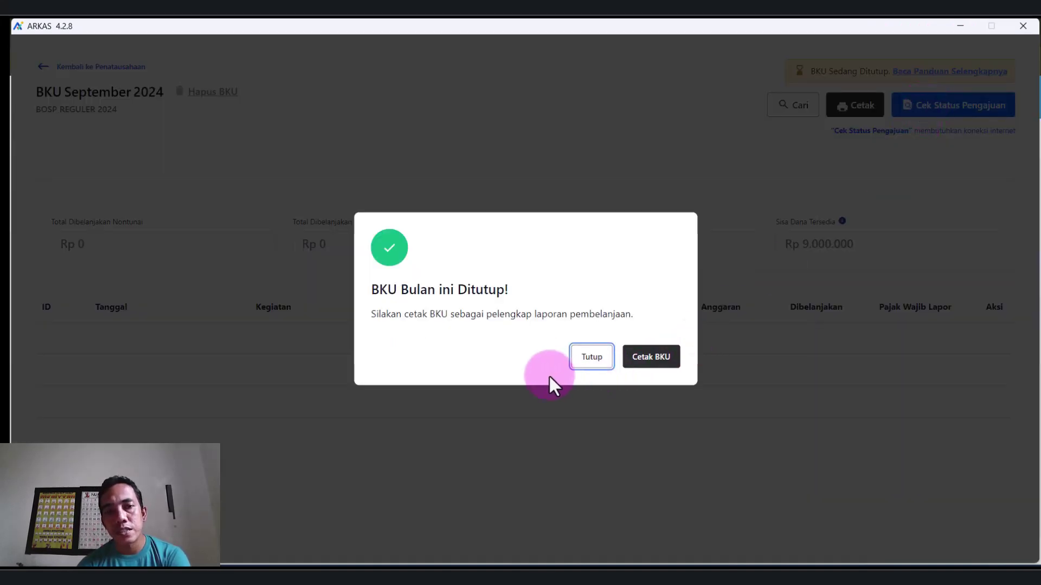
left_click(582, 359)
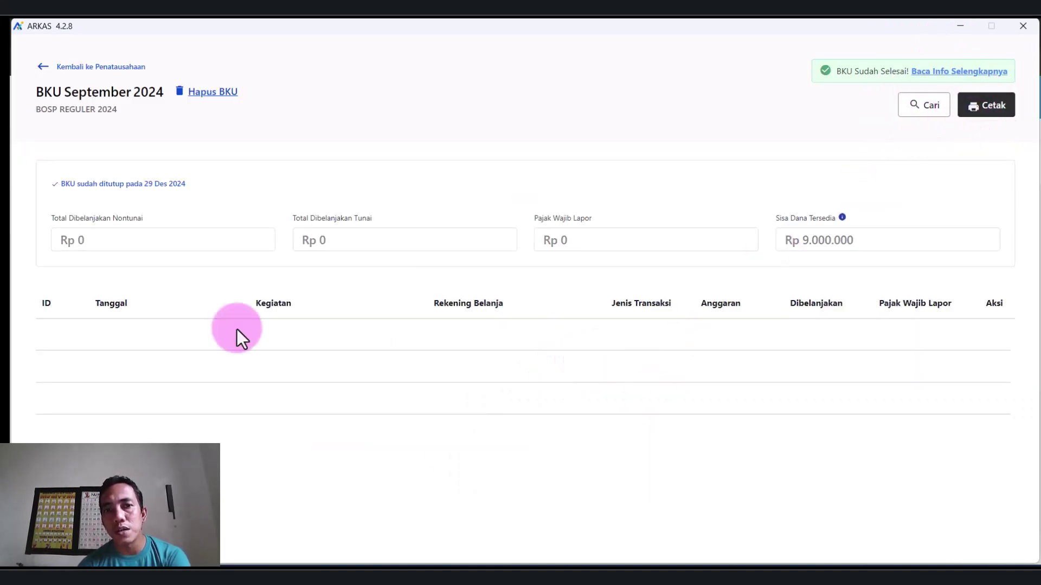
Step: Return to Penatausahaan and open the October 2024 BKU for BOSP Reguler
left_click(43, 67)
scroll(567, 363, "down", 5)
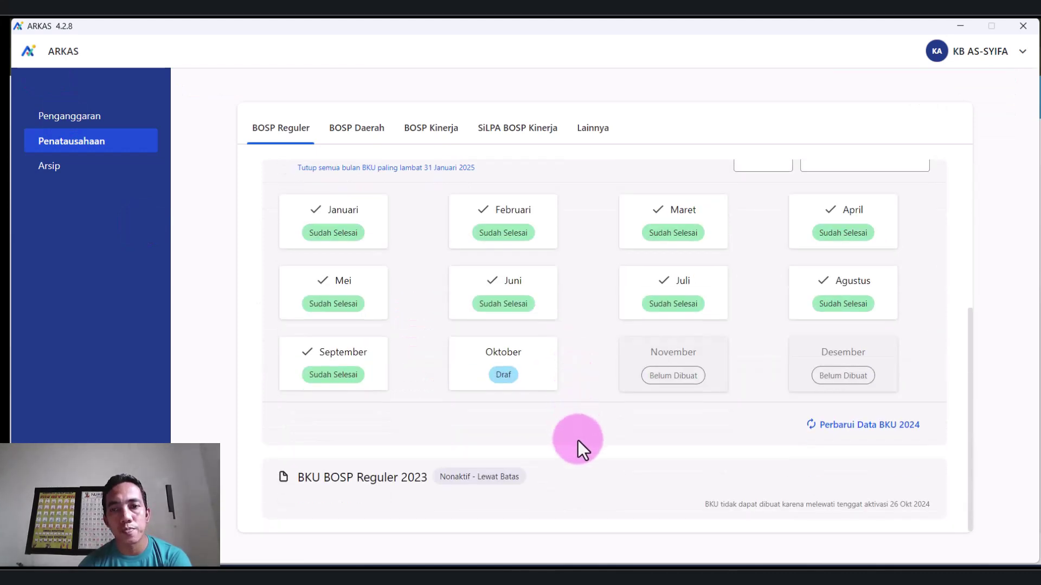
left_click(494, 380)
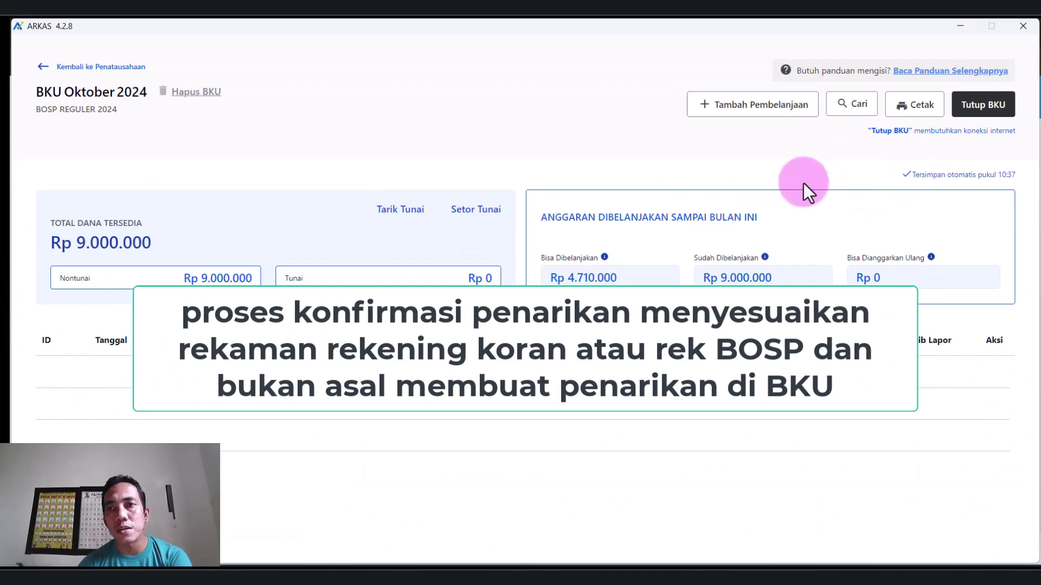
Step: Close the October 2024 BKU without transactions, entering 0 for both Bunga Bank/Jasa Giro and Pajak Bunga/Biaya Administrasi
left_click(979, 116)
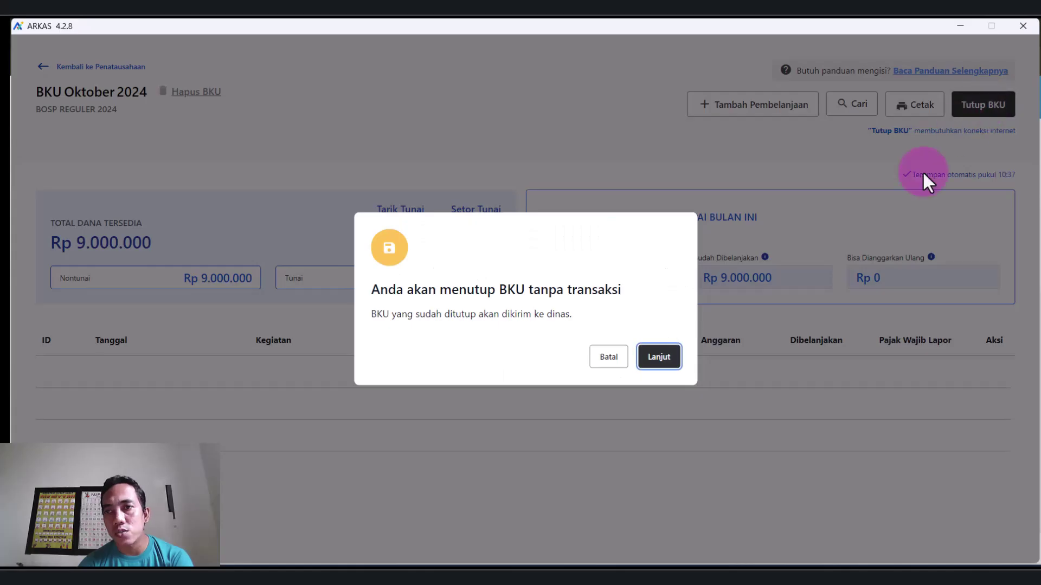
left_click(610, 357)
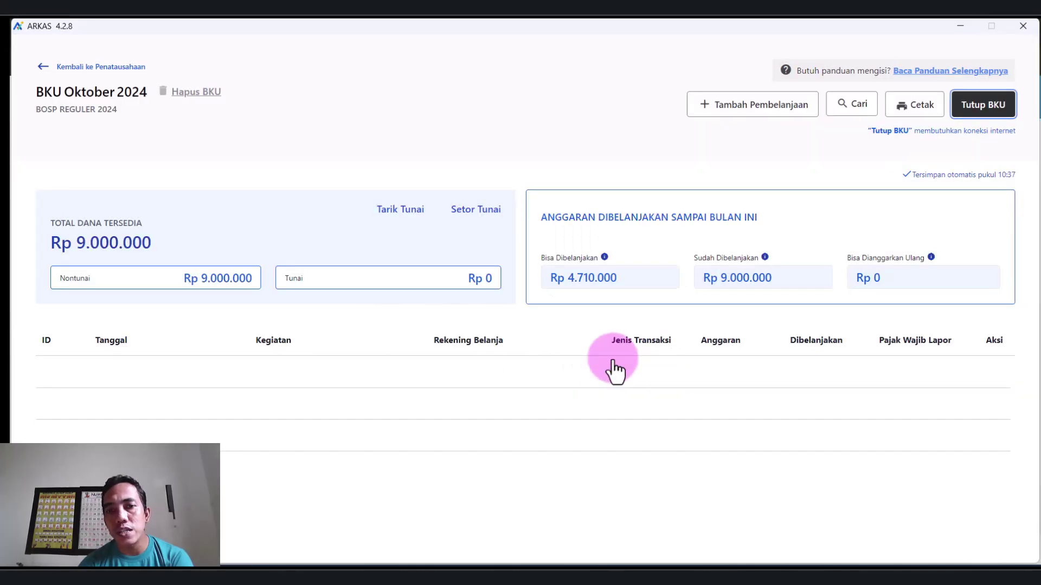
left_click(990, 116)
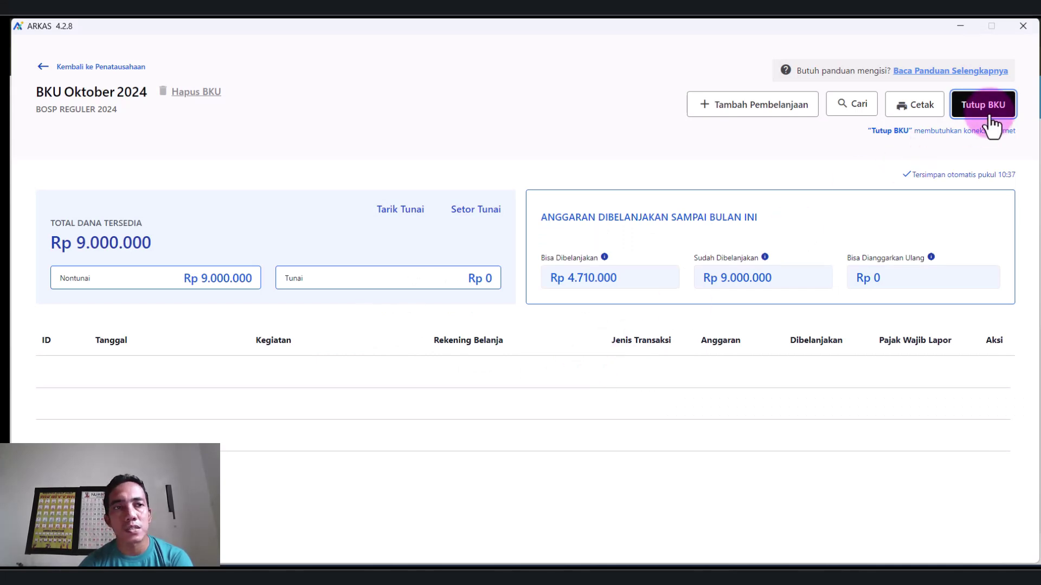
left_click(650, 357)
left_click(649, 358)
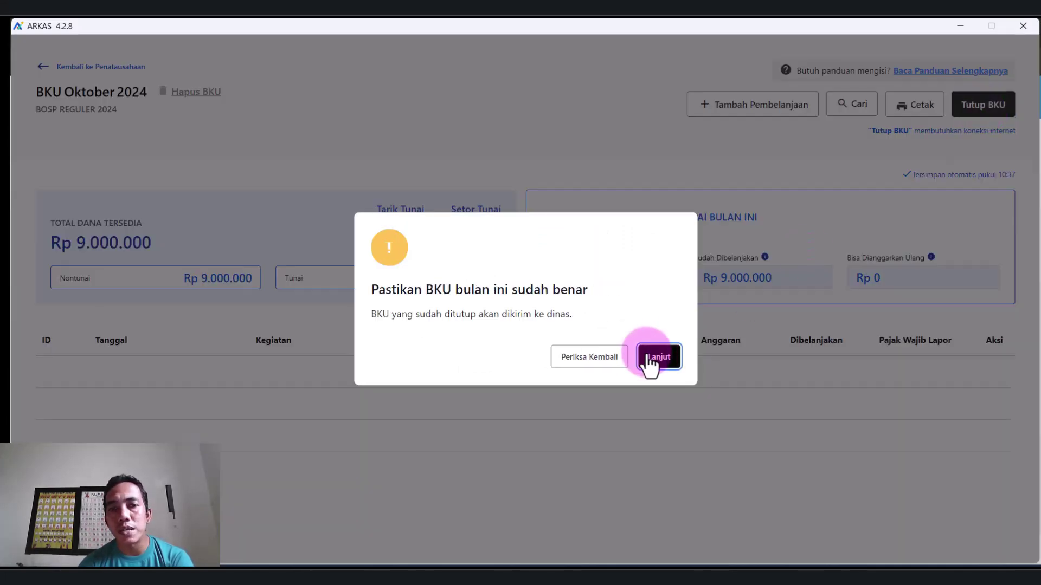
type("0")
left_click(525, 335)
type("0")
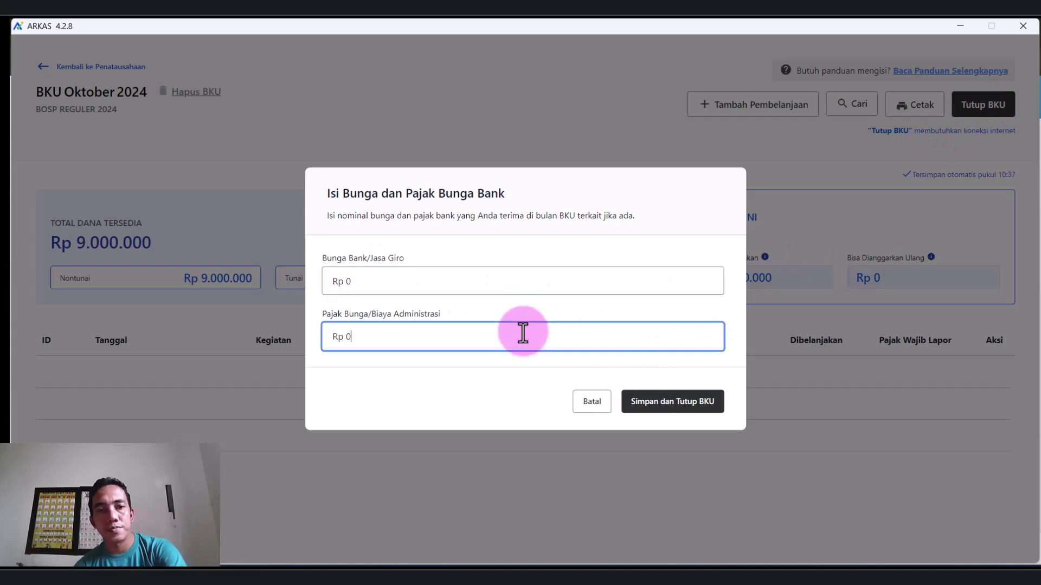
left_click(678, 402)
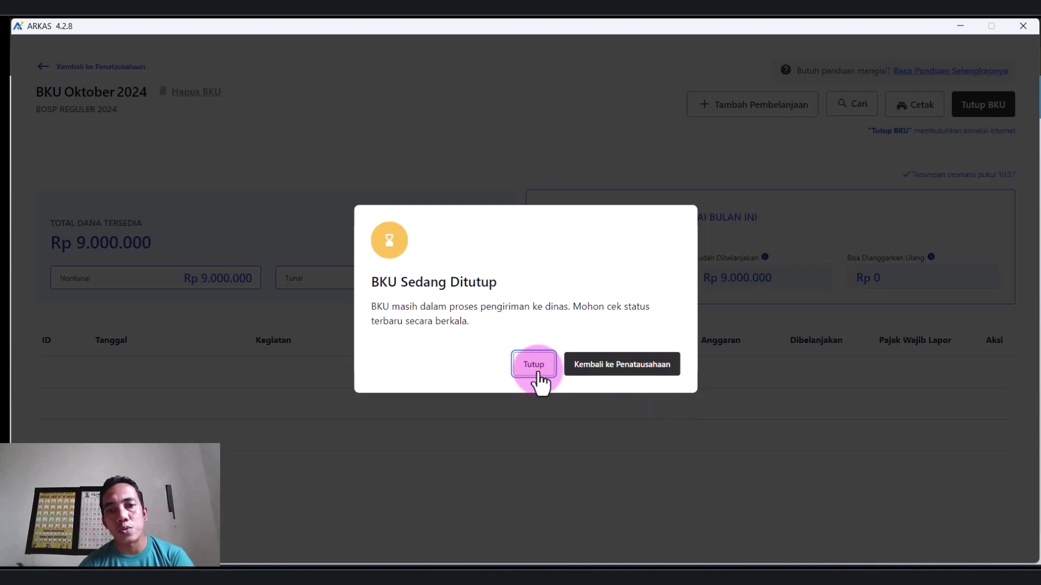
Step: Dismiss the closing notice, check the October BKU's submission status, and close the result without printing
left_click(535, 366)
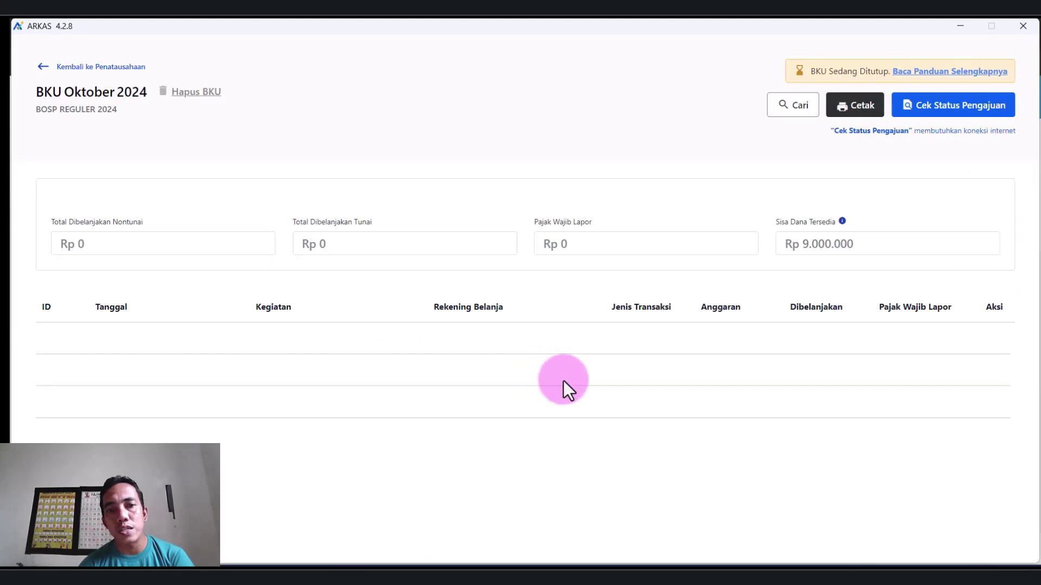
left_click(944, 114)
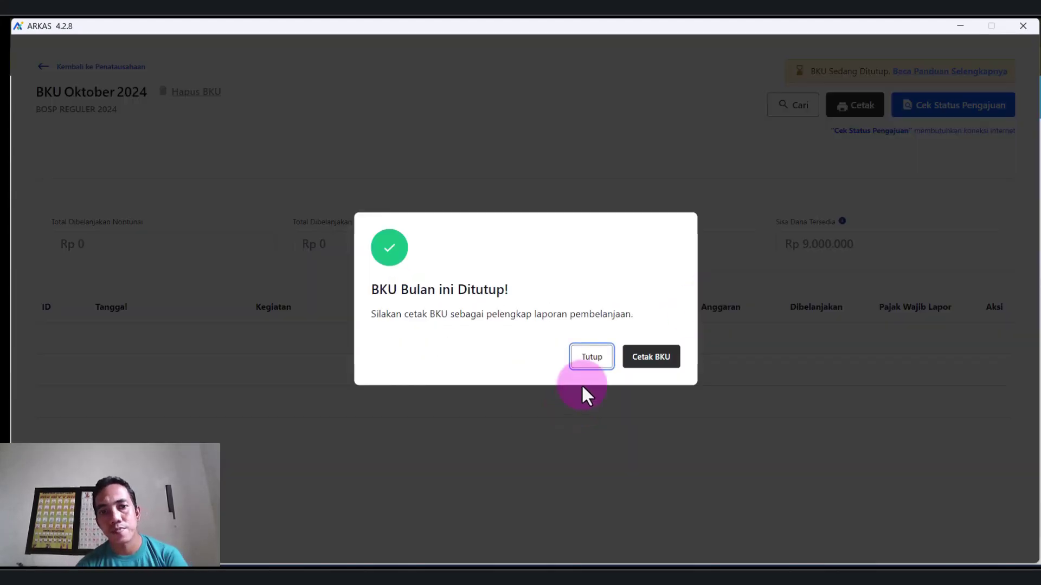
left_click(588, 356)
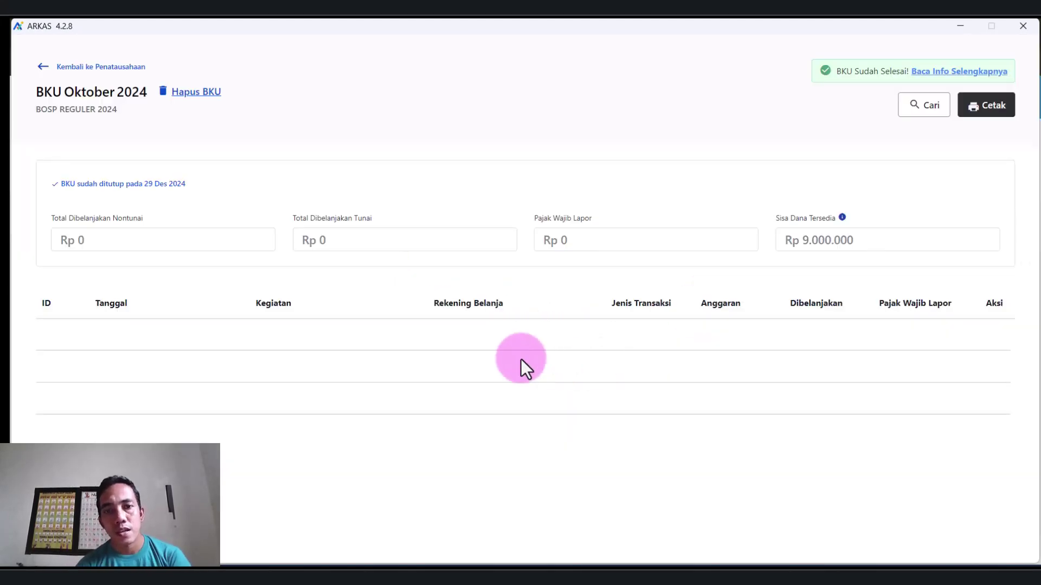
Step: Go back to Penatausahaan and open the November 2024 BKU for BOSP Reguler
left_click(43, 66)
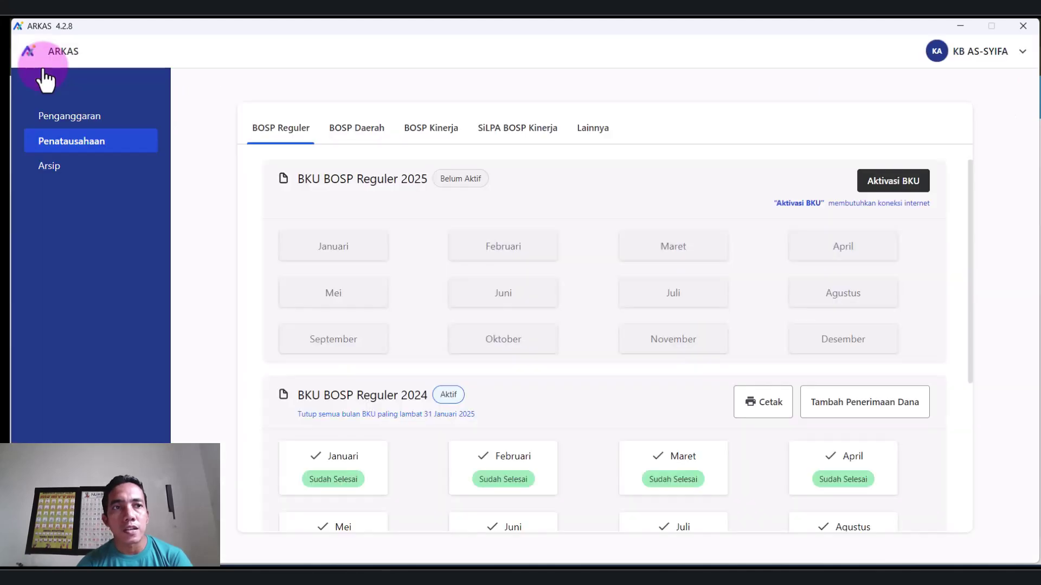
scroll(353, 299, "down", 3)
scroll(353, 300, "down", 3)
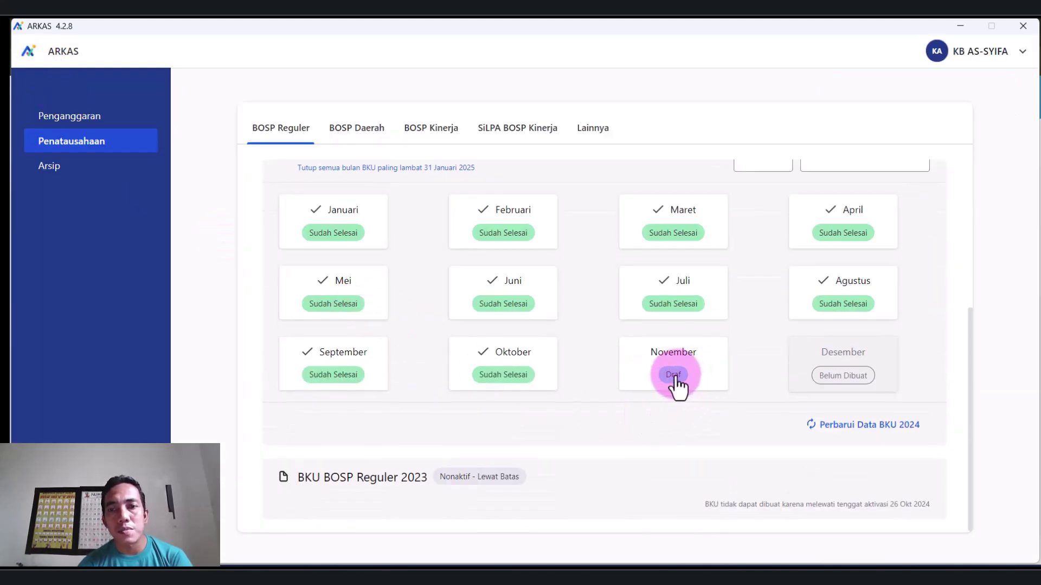
left_click(675, 376)
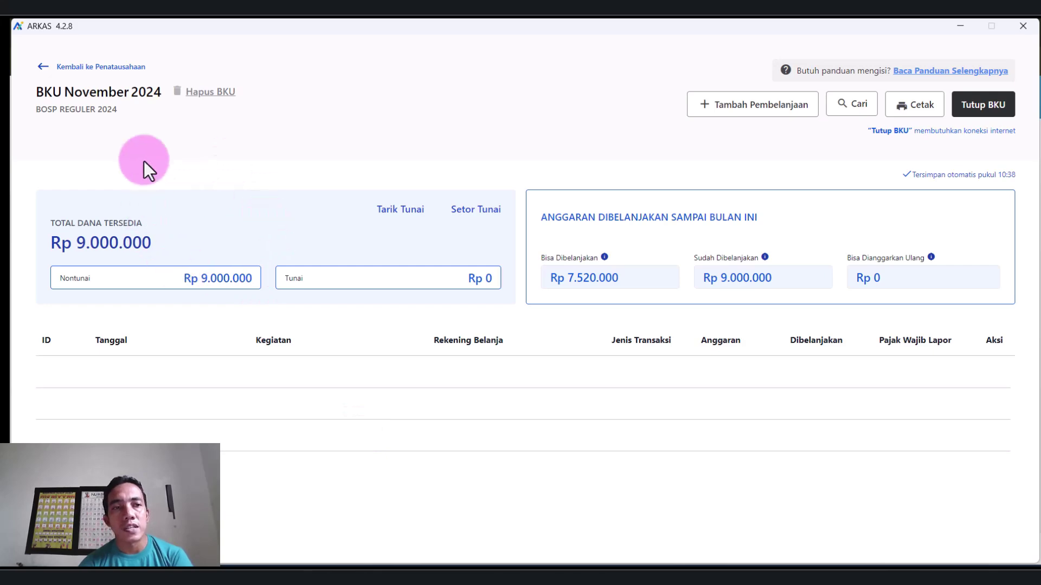
Step: Preview the cash withdrawal form and check the bank statement image for the second withdrawal's date and amount
key("alt+Tab")
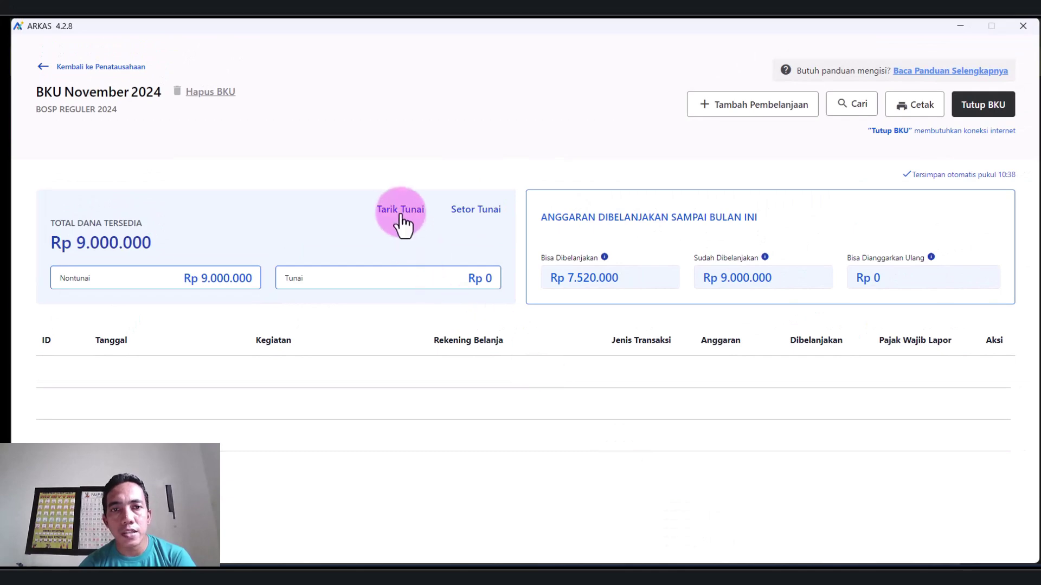
left_click(401, 214)
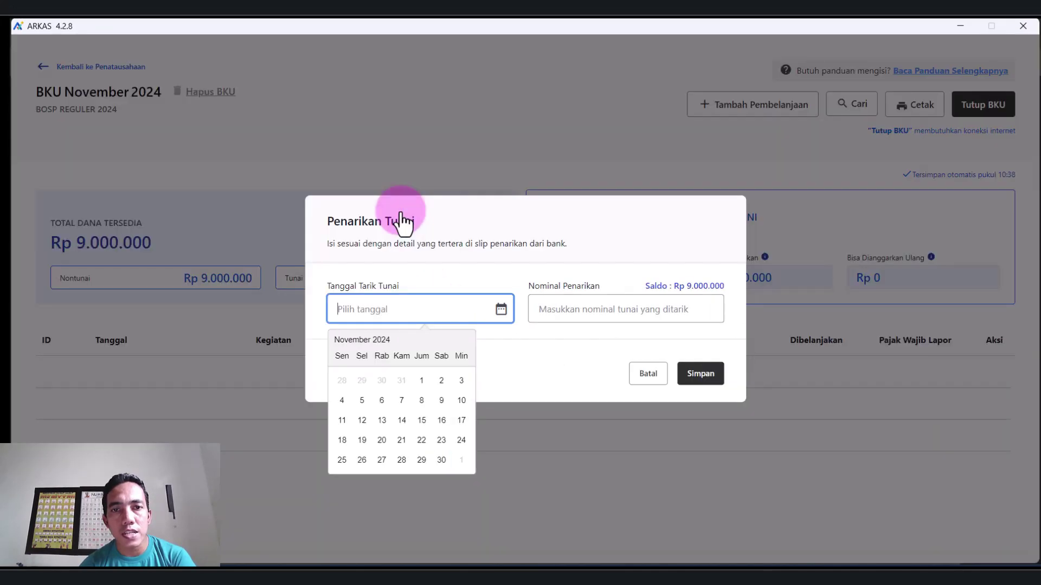
left_click(667, 373)
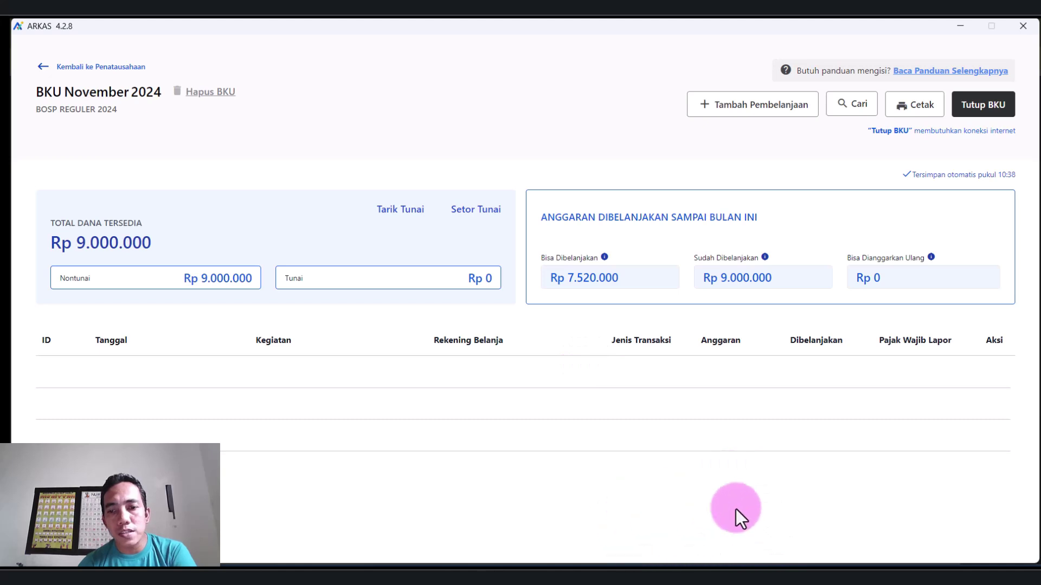
mouse_move(764, 563)
left_click(811, 529)
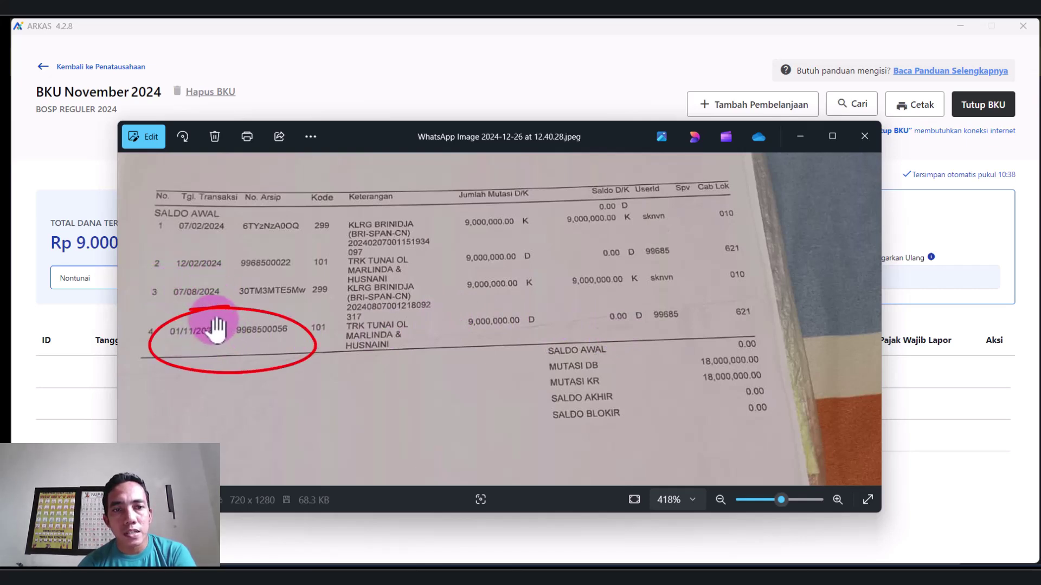
left_click(84, 402)
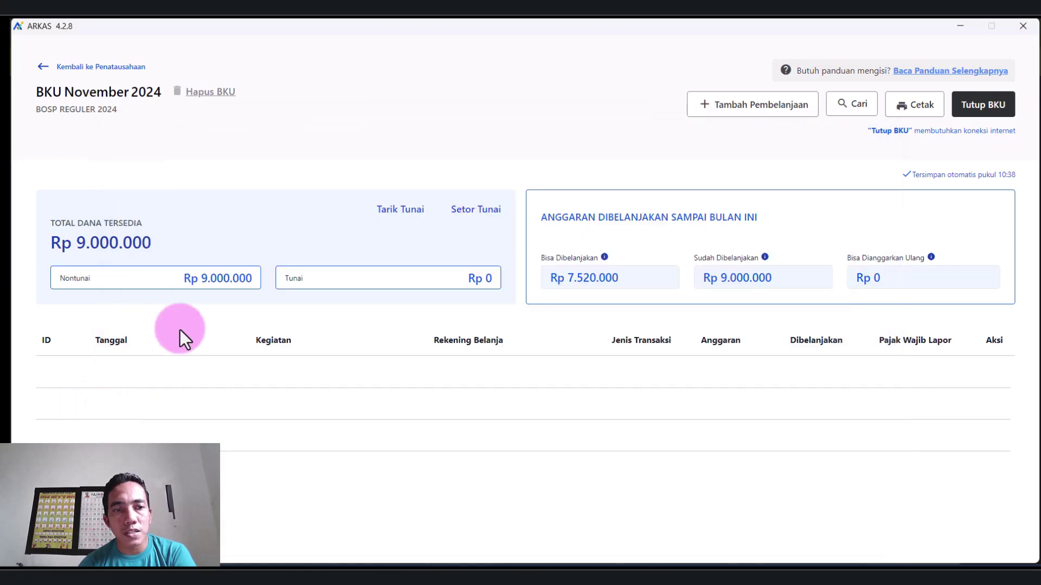
Step: Record a cash withdrawal of Rp 9.000.000 dated 1 Nov 2024 in the November BKU
left_click(404, 217)
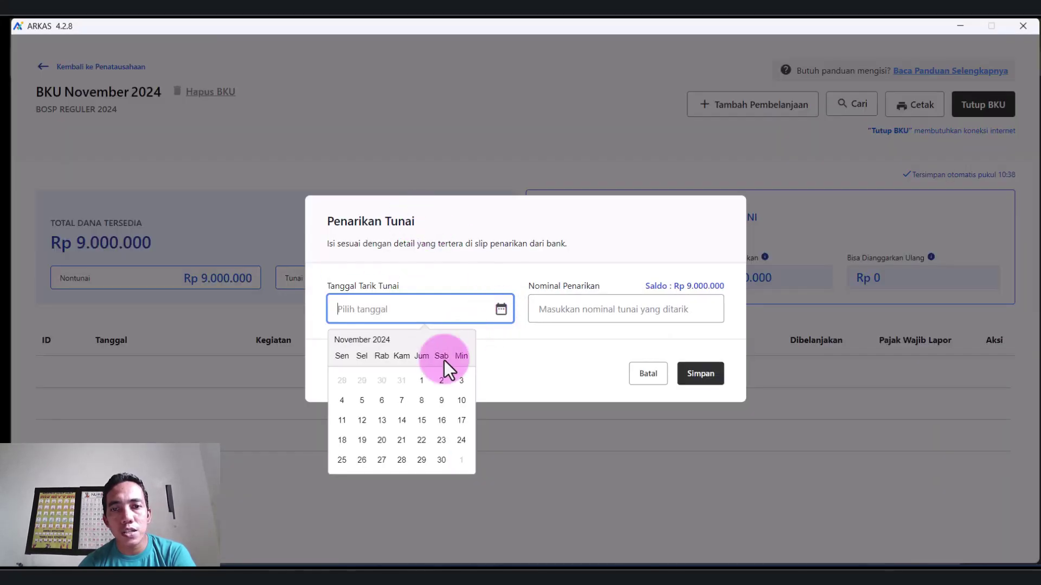
left_click(422, 383)
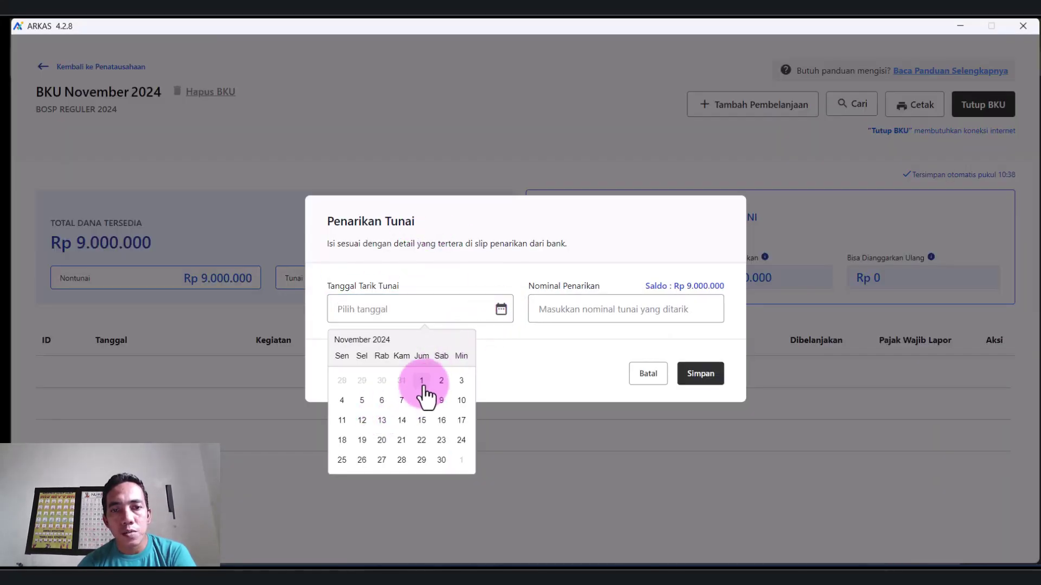
left_click(603, 314)
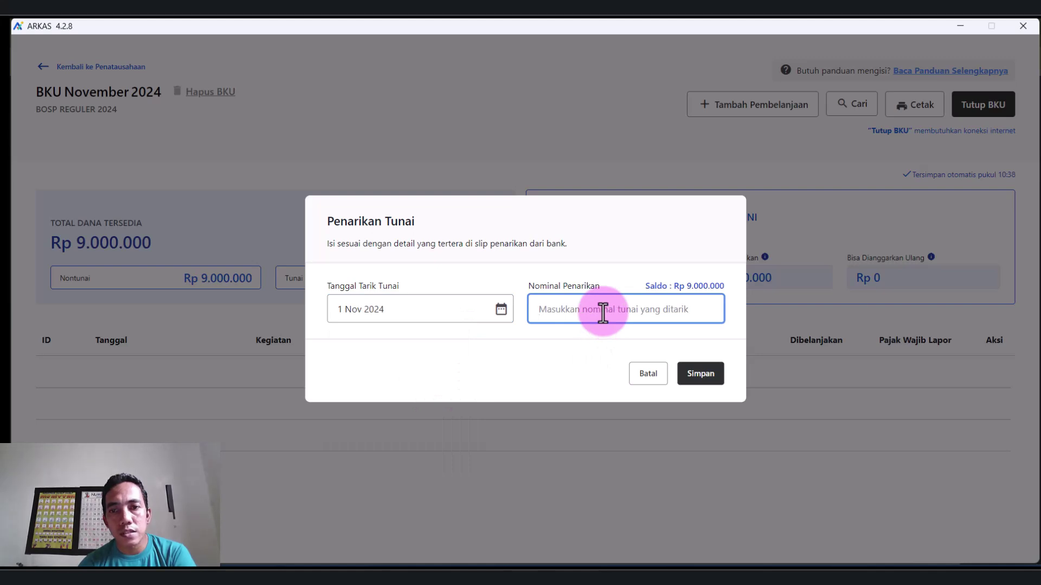
type("9.000.00")
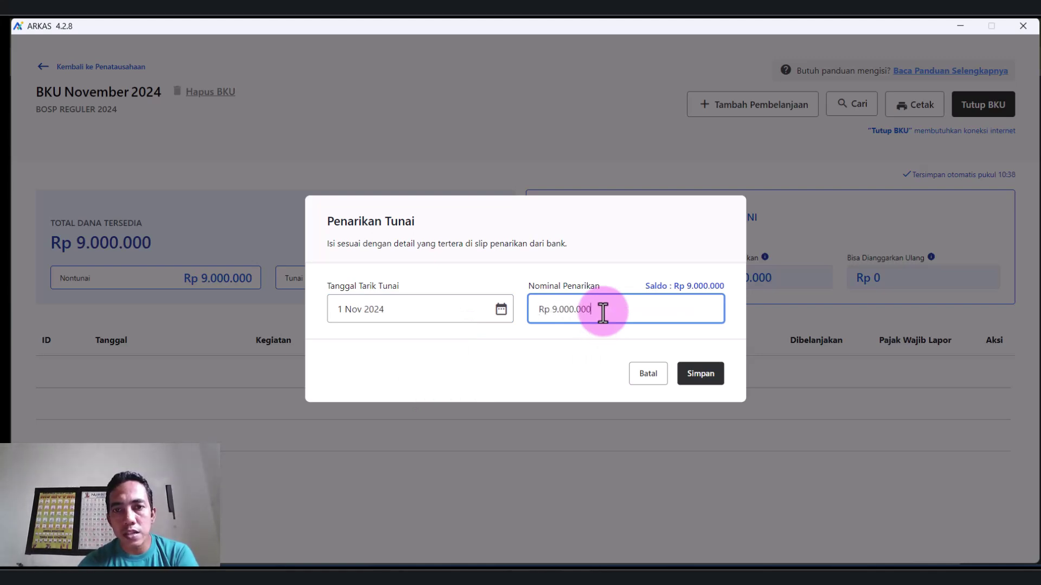
type("0")
left_click(701, 375)
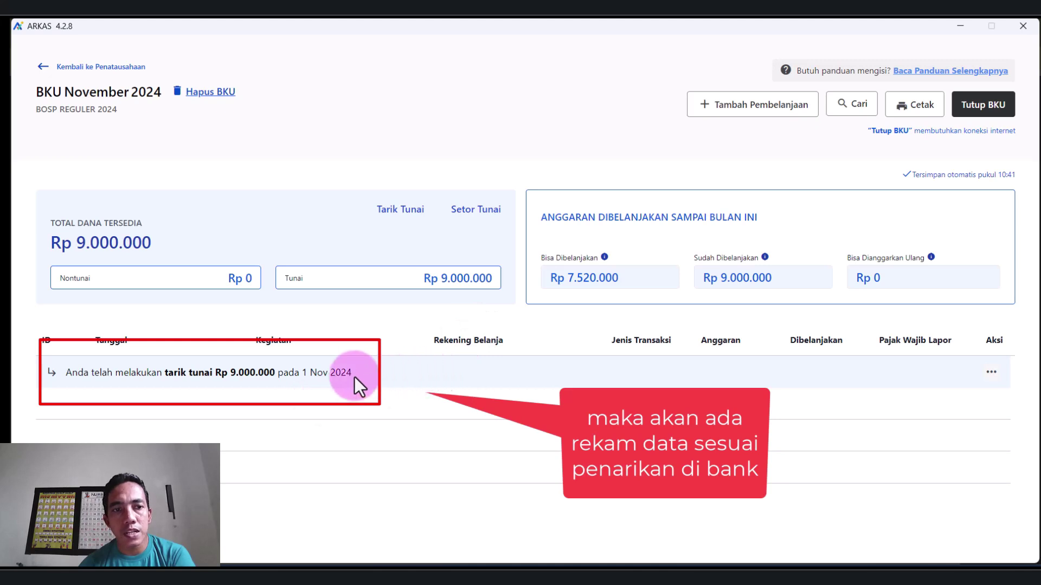
left_click_drag(355, 378, 211, 381)
left_click(389, 303)
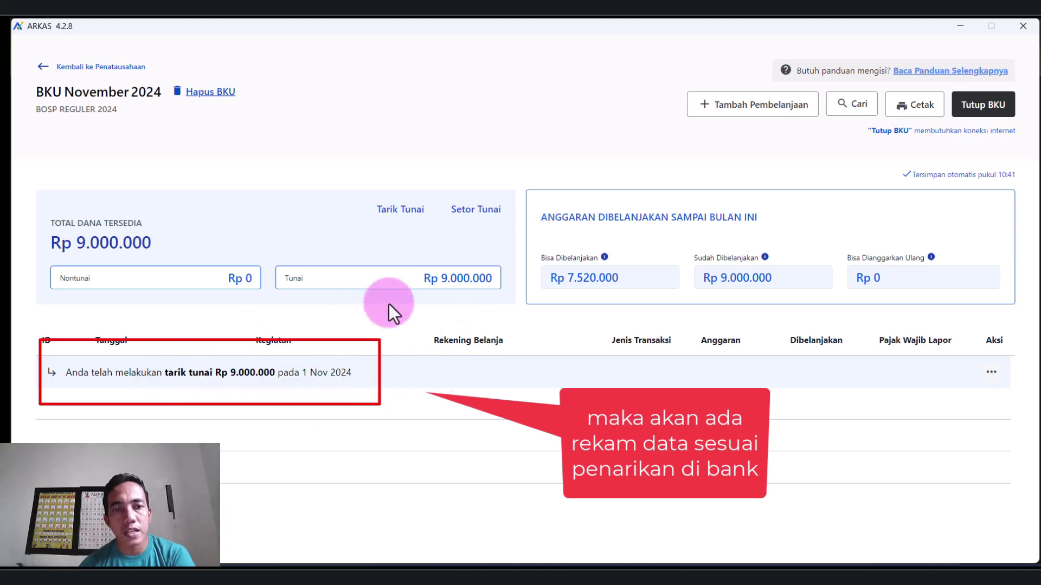
Step: Preview the new expense form without filling it, and open the approved RKAS BOSP Reguler 2024 in Penganggaran
left_click(710, 111)
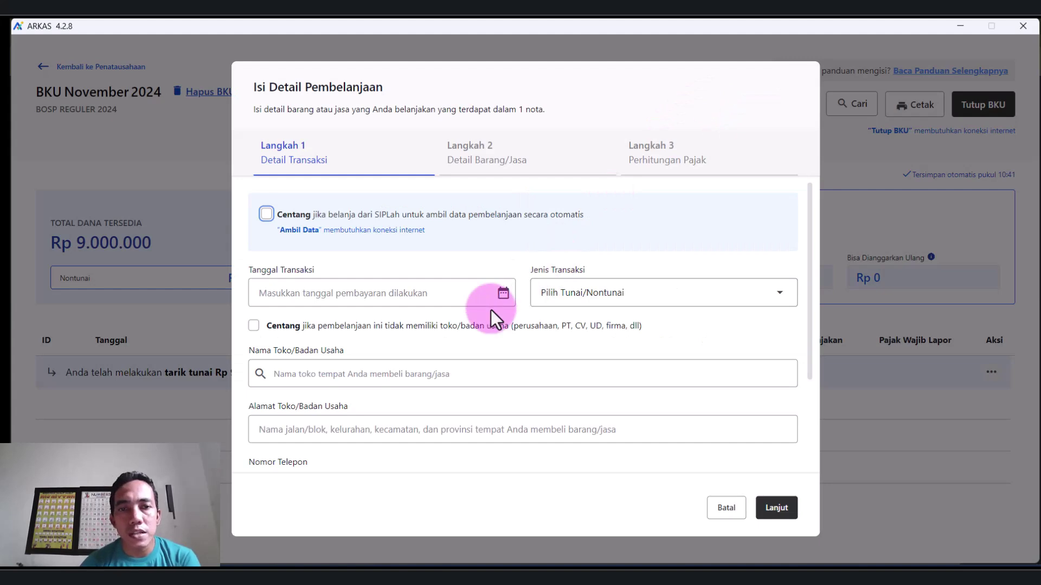
left_click(725, 508)
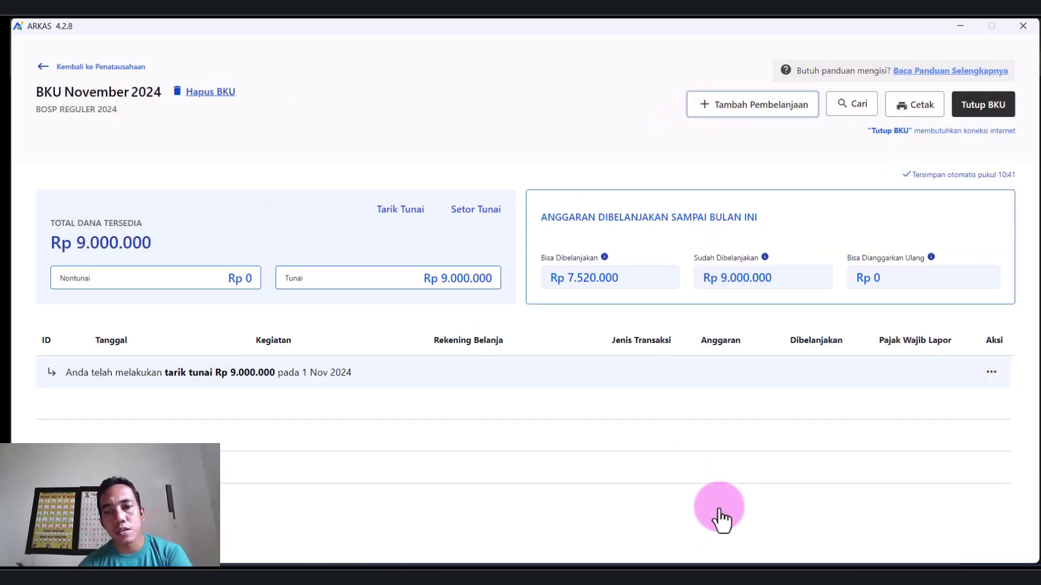
left_click(47, 60)
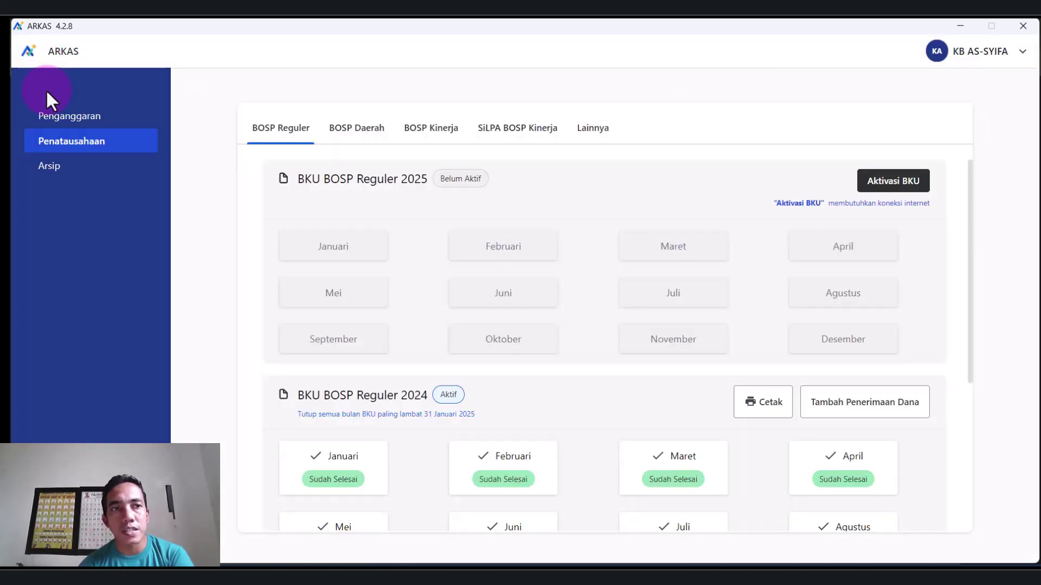
left_click(63, 126)
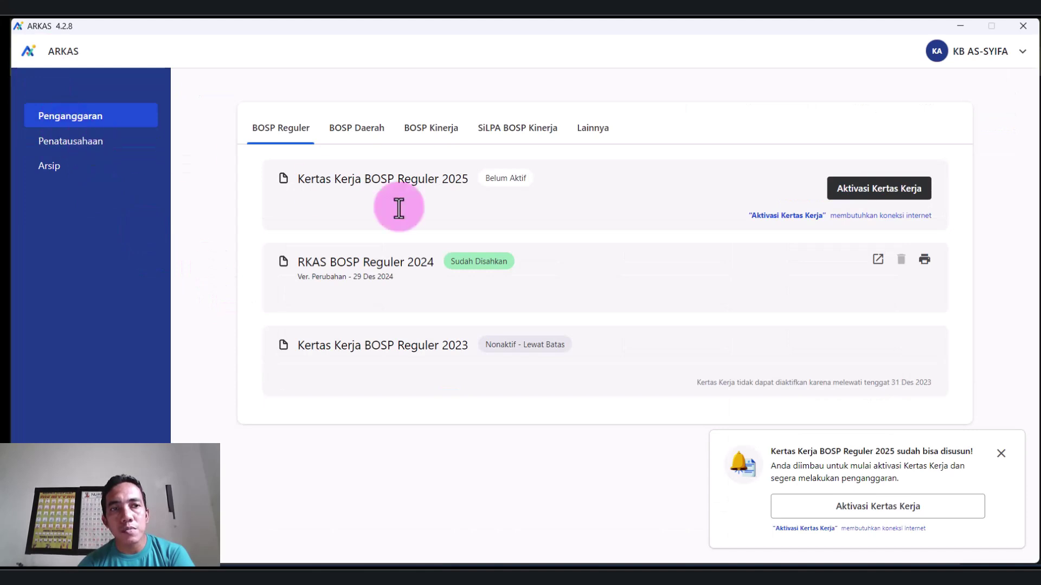
left_click(877, 260)
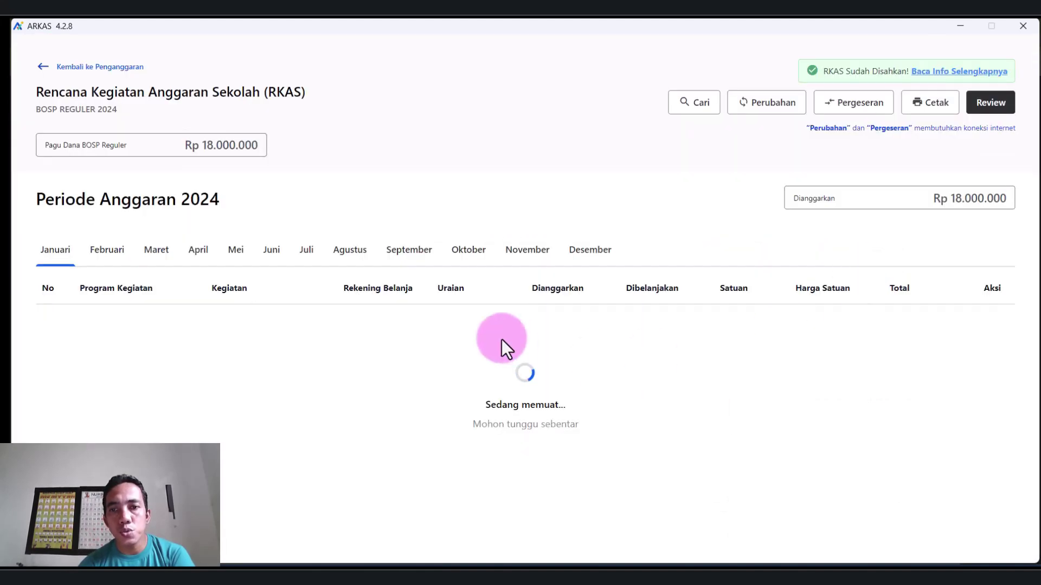
Step: Review the budgeted items in the RKAS month by month from Juli through November
left_click(306, 253)
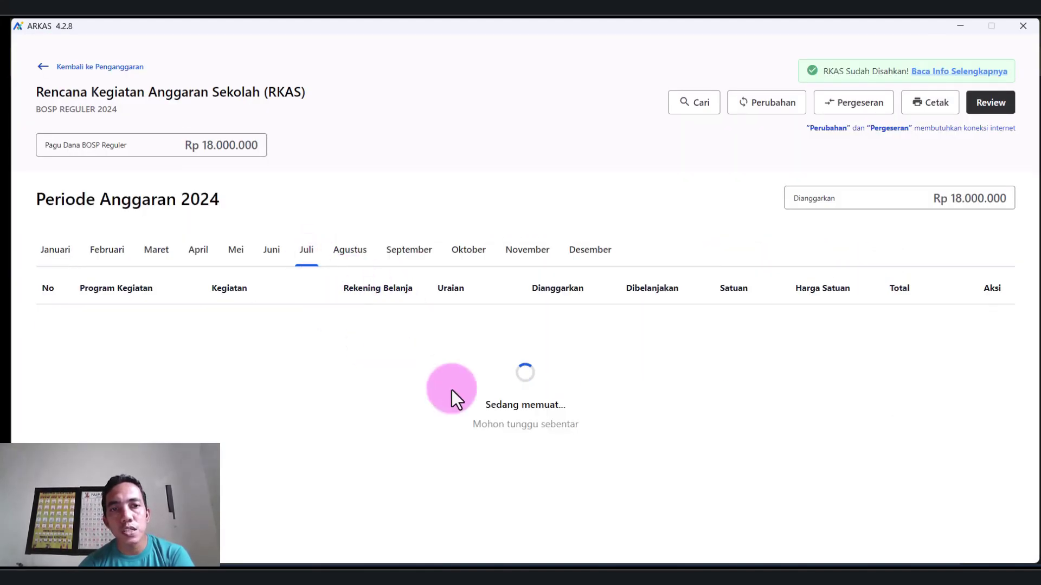
scroll(453, 395, "down", 2)
scroll(488, 428, "down", 1)
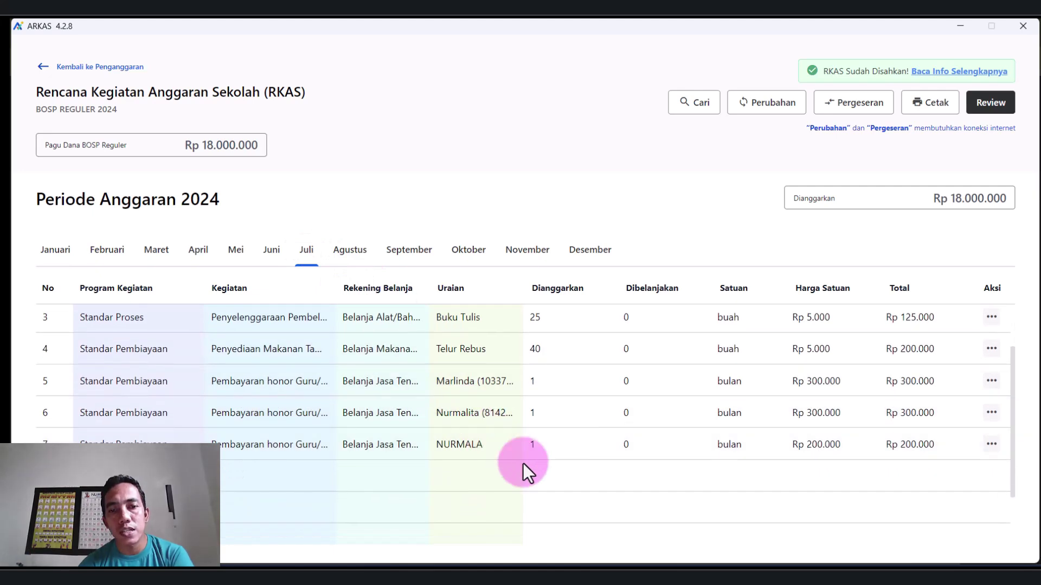
scroll(547, 376, "up", 3)
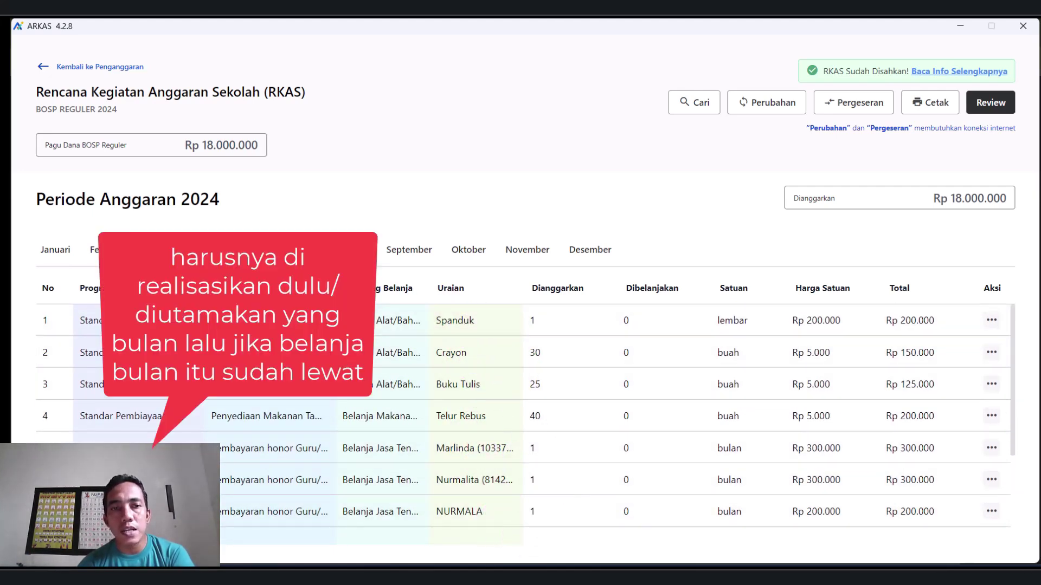
left_click(349, 251)
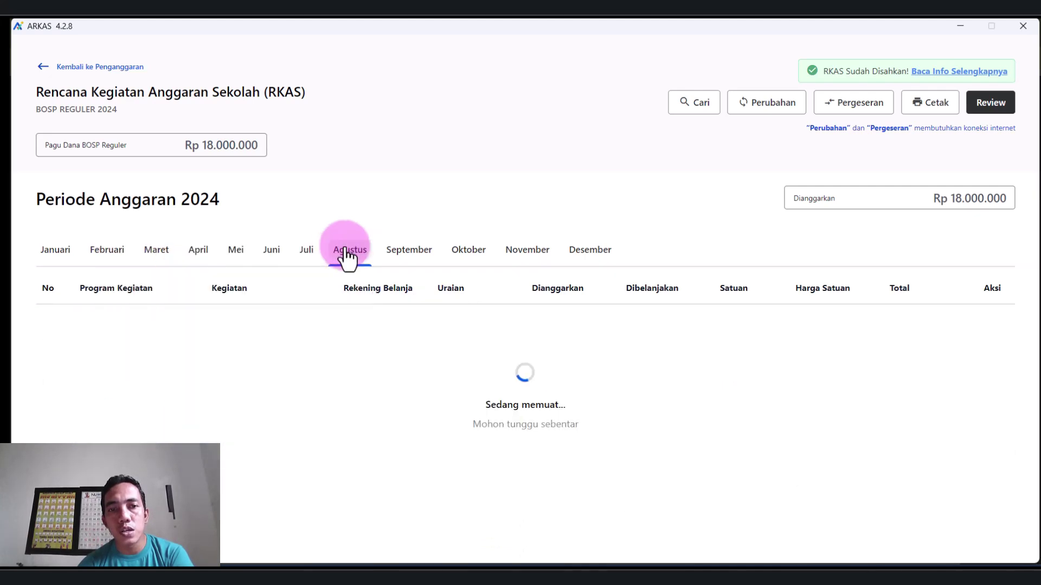
left_click(418, 255)
left_click(459, 255)
left_click(516, 260)
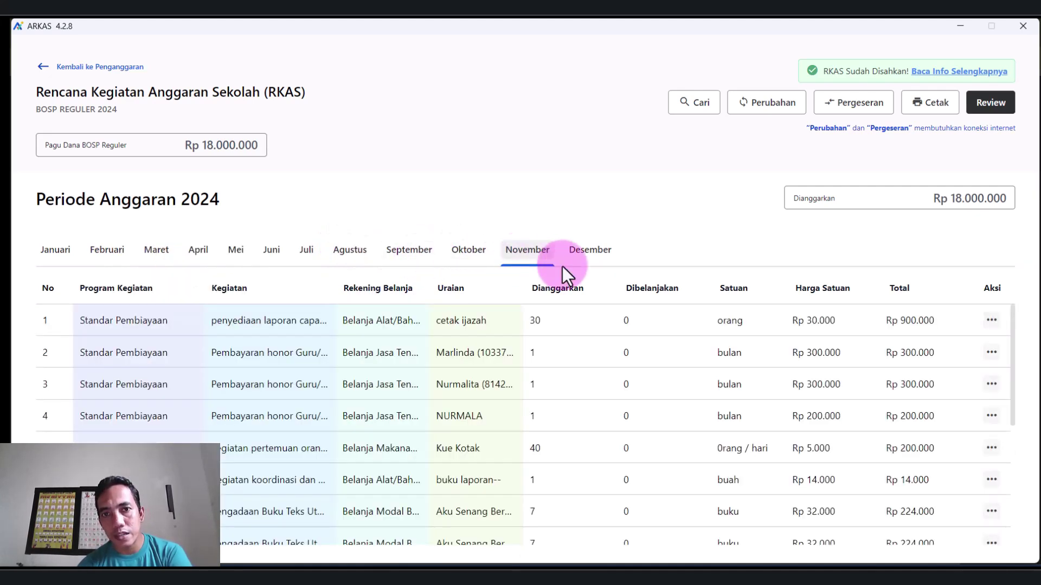
Step: Reopen the approved RKAS BOSP Reguler 2024 and check its monthly budget again from Juli through November
left_click(42, 66)
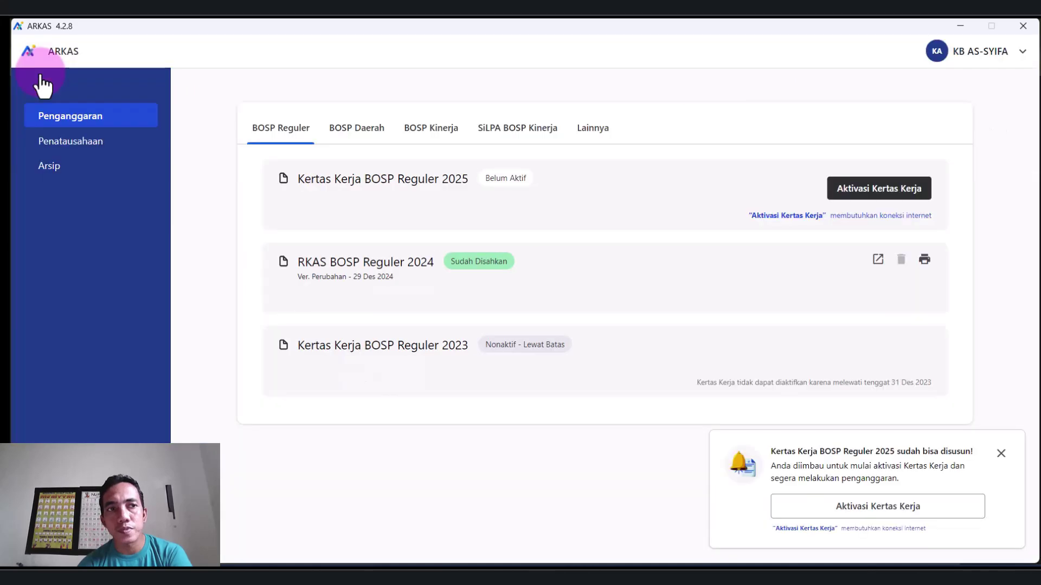
left_click(878, 259)
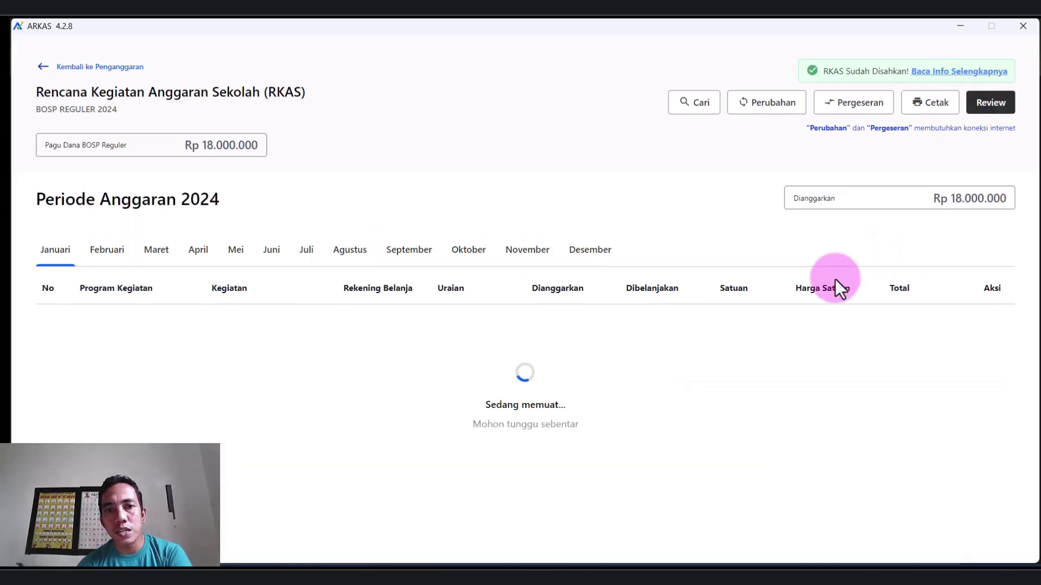
left_click(308, 256)
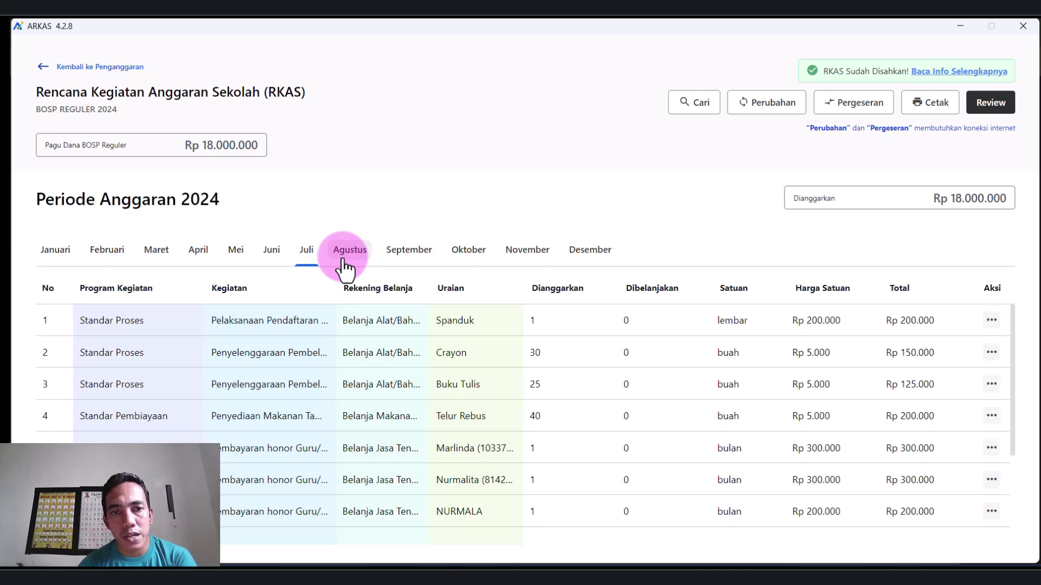
left_click(343, 260)
left_click(401, 260)
left_click(468, 259)
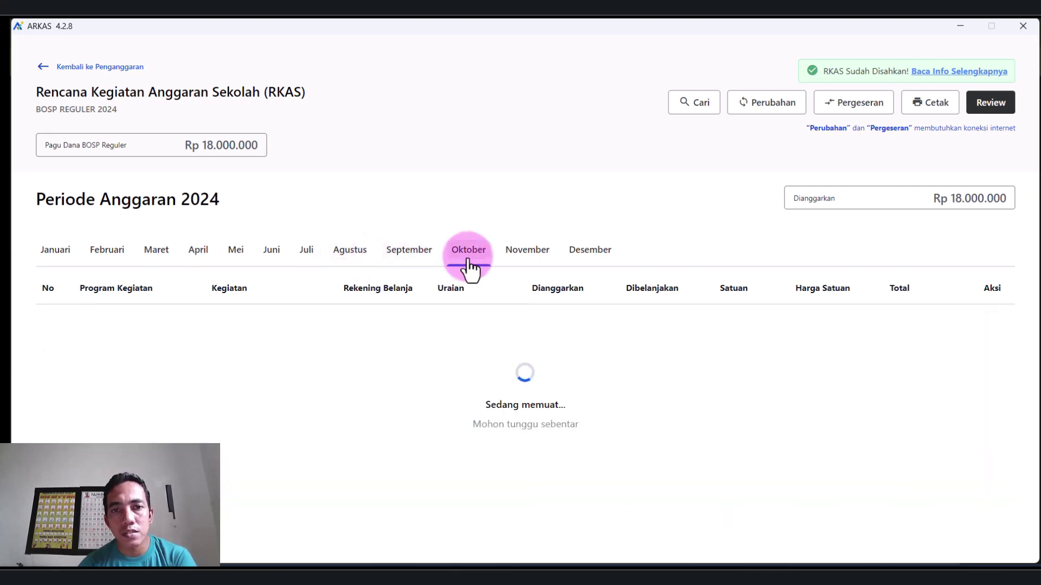
left_click(522, 261)
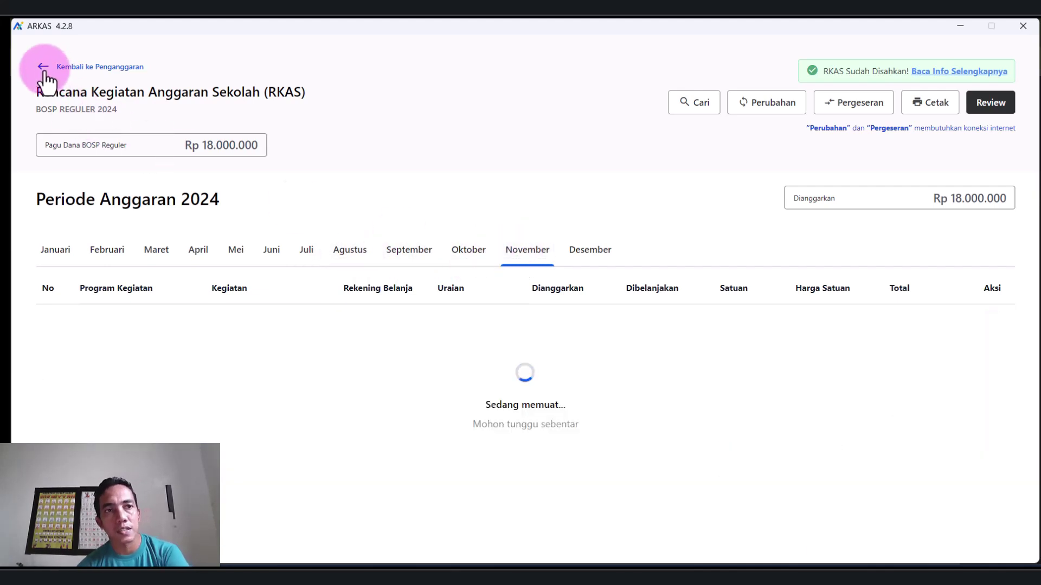
Step: Leave the RKAS and open the November 2024 BKU of BOSP Reguler in Penatausahaan
left_click(46, 70)
left_click(81, 146)
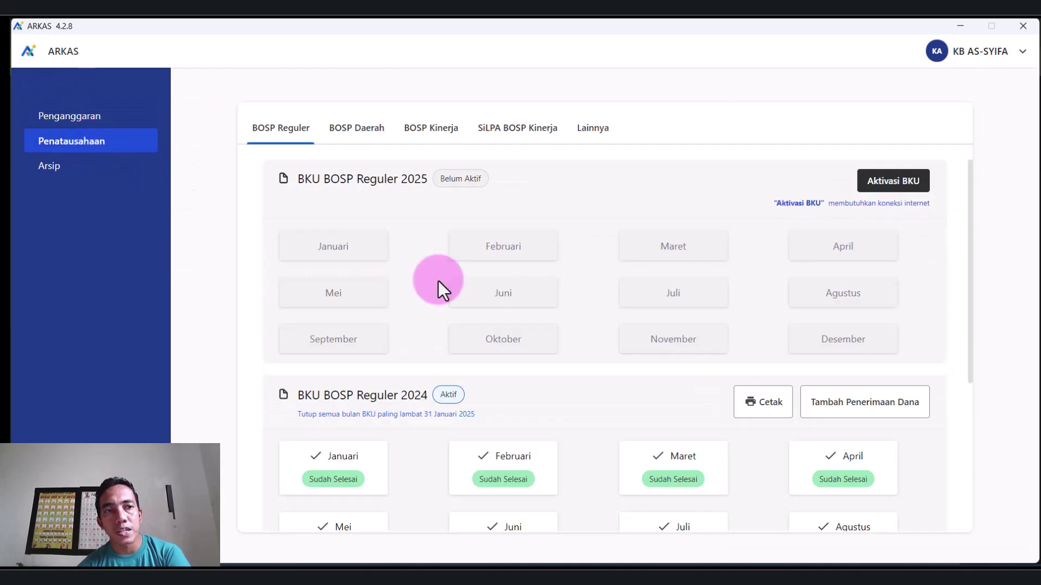
scroll(461, 325, "down", 5)
left_click(663, 380)
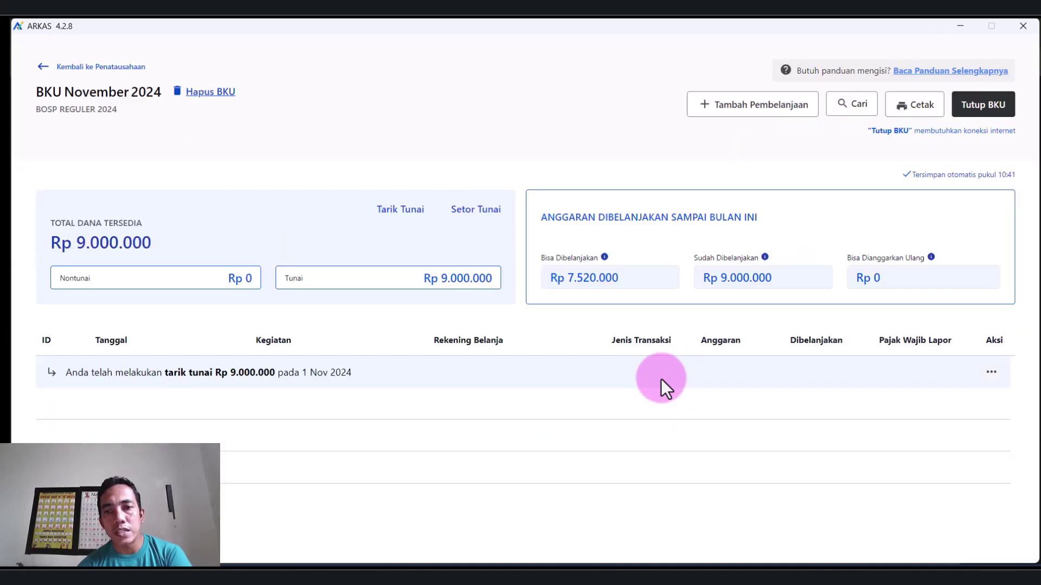
left_click(715, 111)
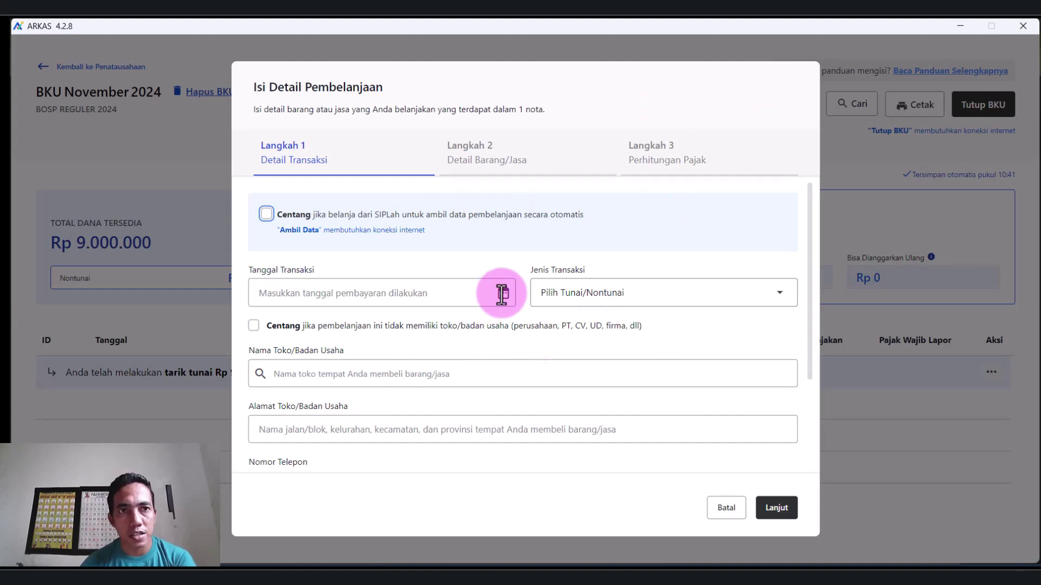
left_click(454, 111)
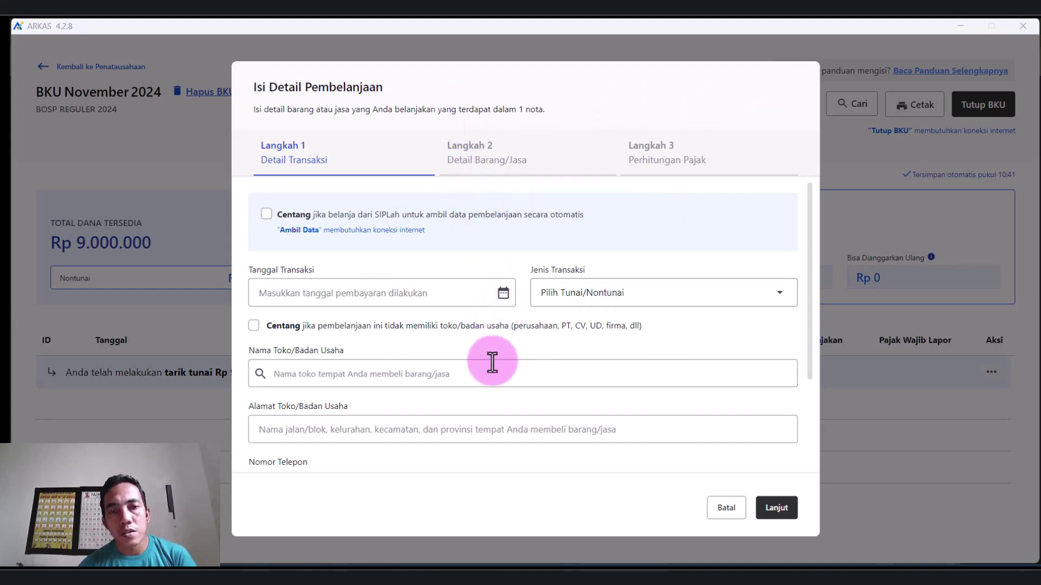
left_click(723, 509)
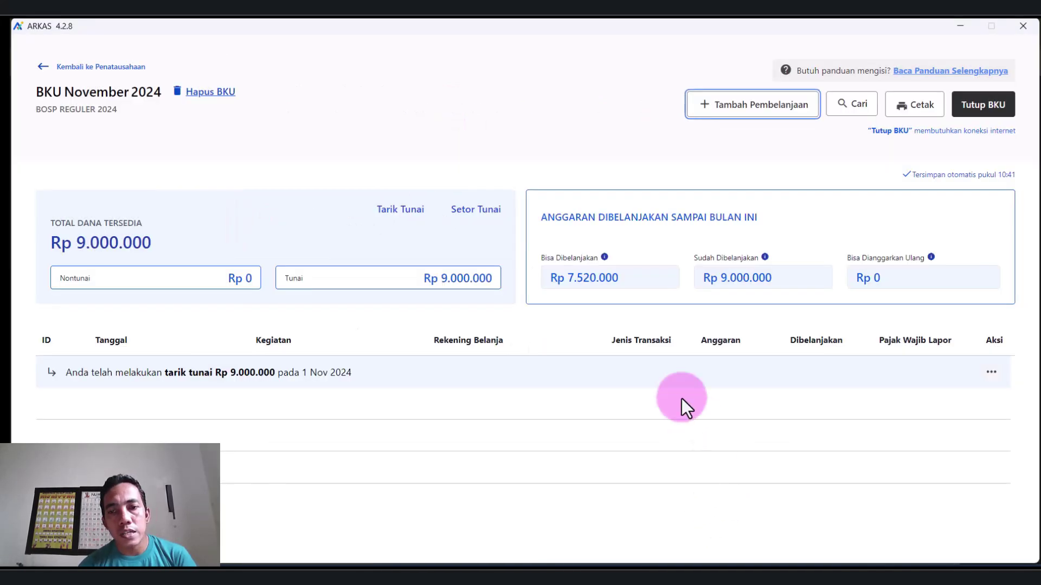
Step: Preview the SIPLah option and the transaction date calendar in a new November expense entry, closing it without saving
left_click(736, 115)
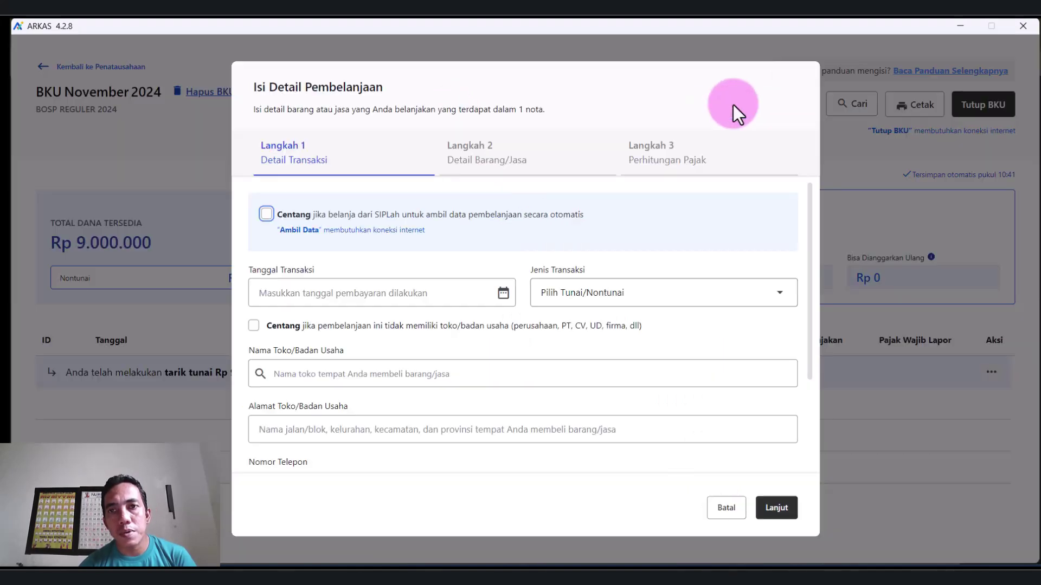
left_click(502, 293)
left_click(470, 348)
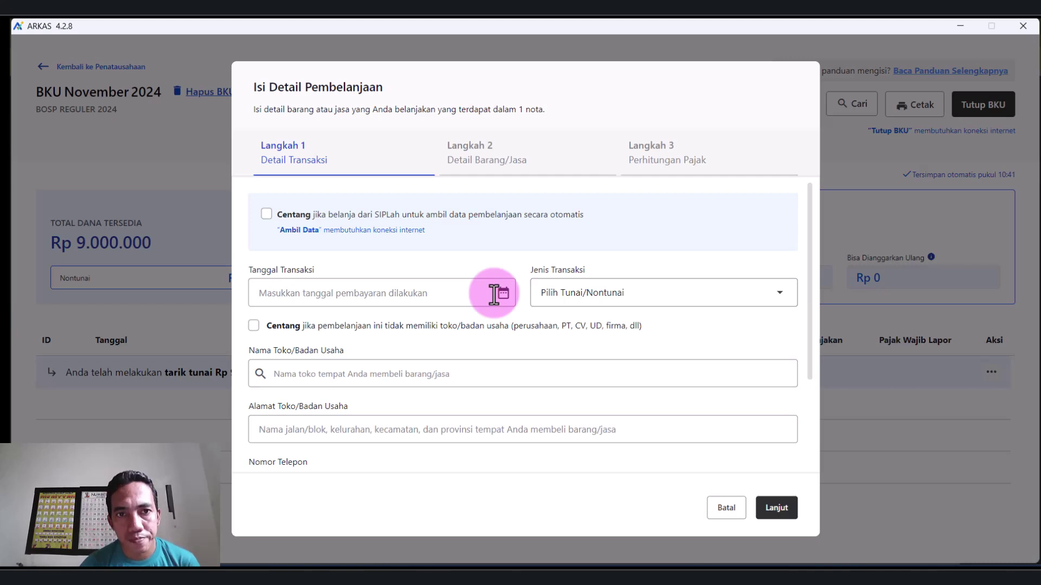
left_click(267, 214)
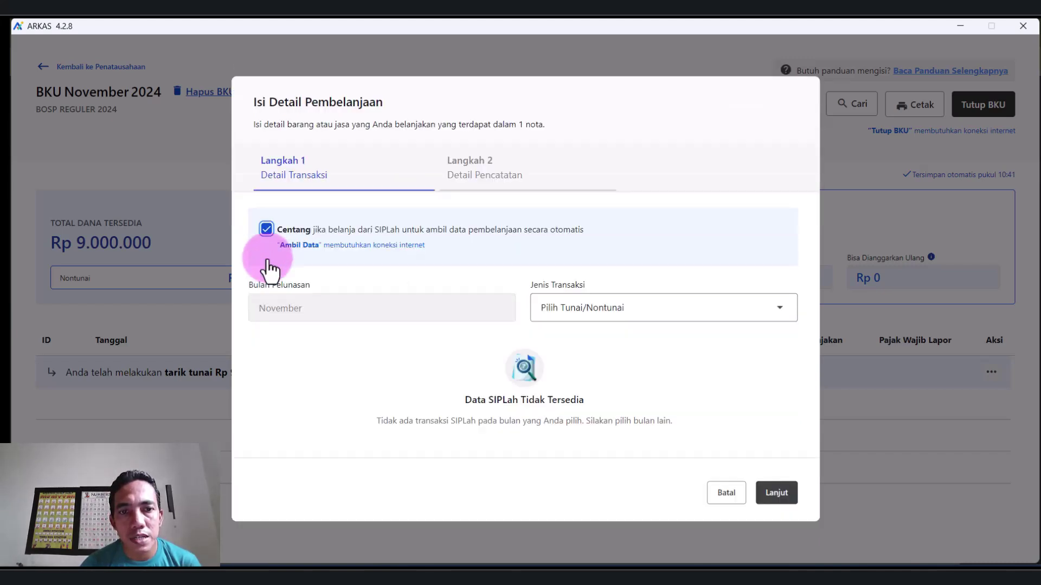
left_click(266, 230)
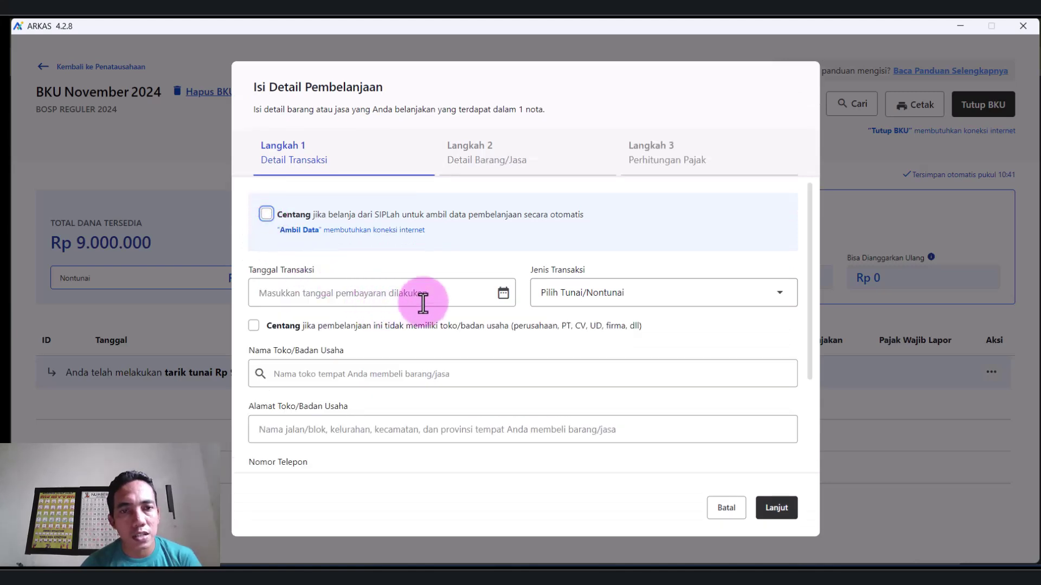
left_click(503, 296)
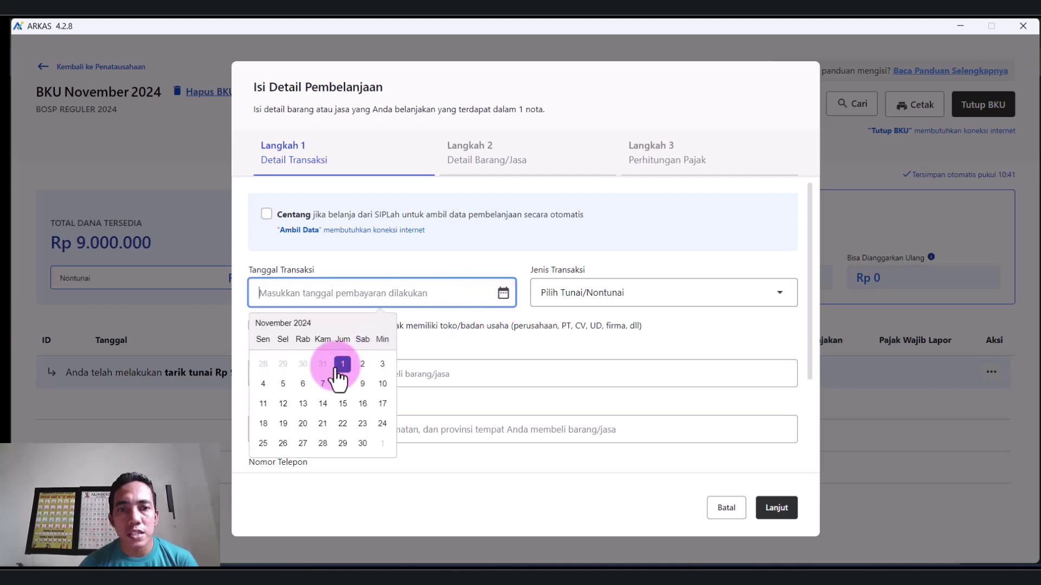
key("Escape")
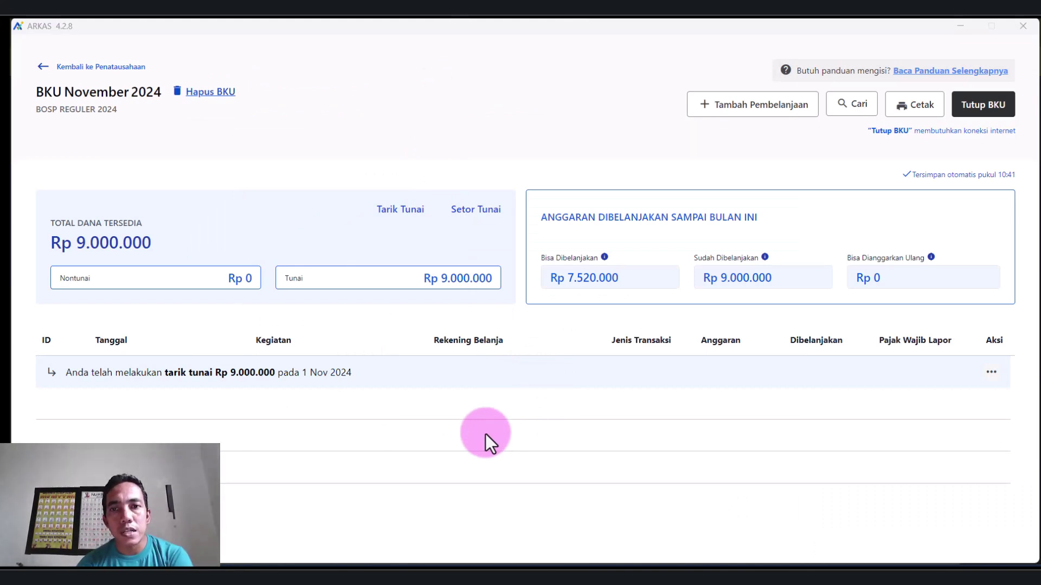
Step: Return to the BKU BOSP Reguler 2024 month overview and open the completed September BKU
left_click(43, 69)
scroll(347, 379, "down", 5)
left_click(347, 379)
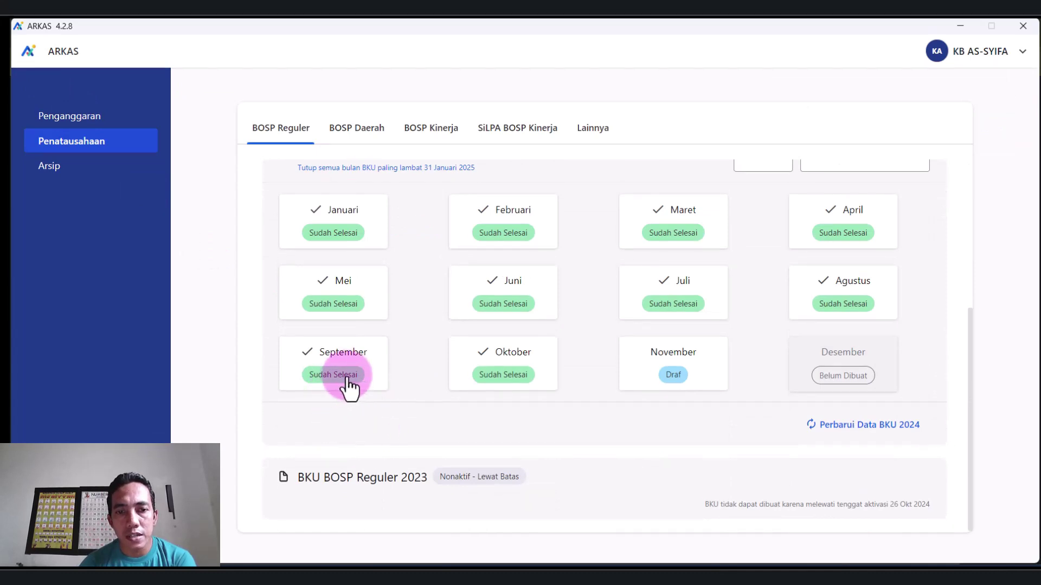